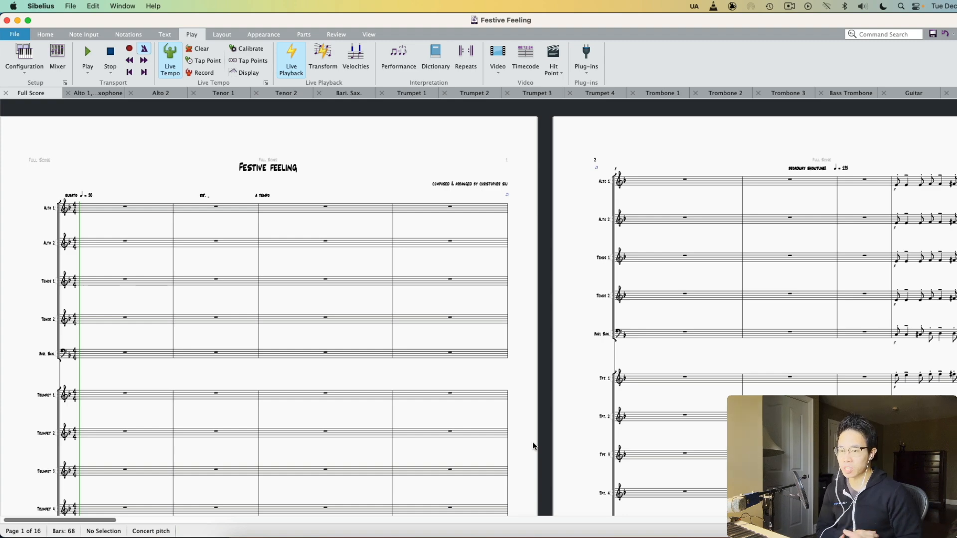
# Examine the instrumentation on the first page of the full score, from the saxophones down to the drums
pyautogui.scroll(-10, 572, 344)
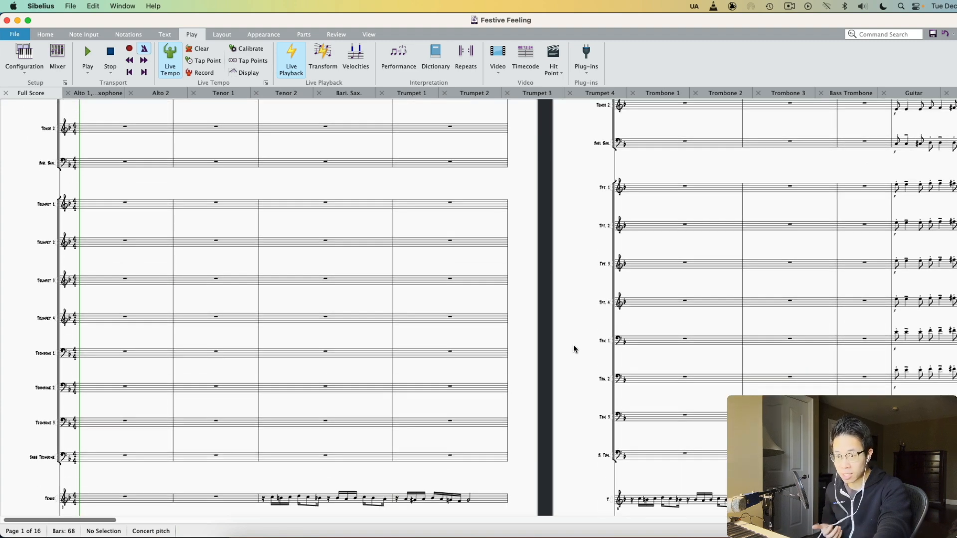
pyautogui.scroll(-2, 573, 348)
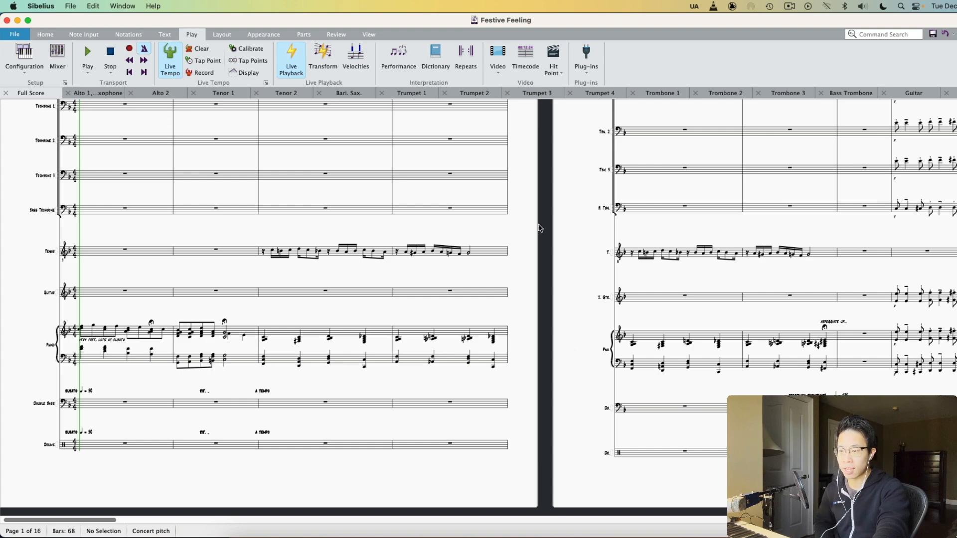
pyautogui.scroll(12, 571, 369)
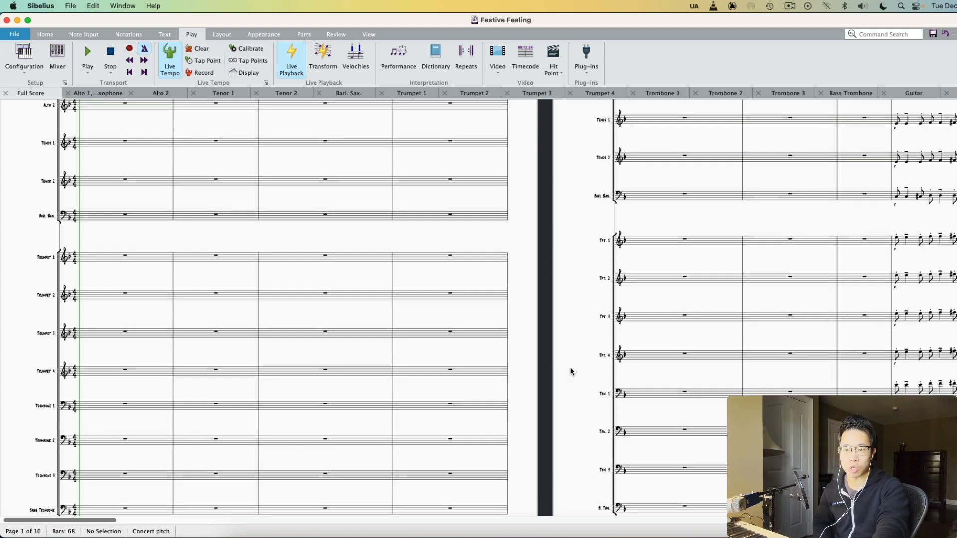
pyautogui.scroll(-2, 574, 361)
pyautogui.scroll(-10, 574, 360)
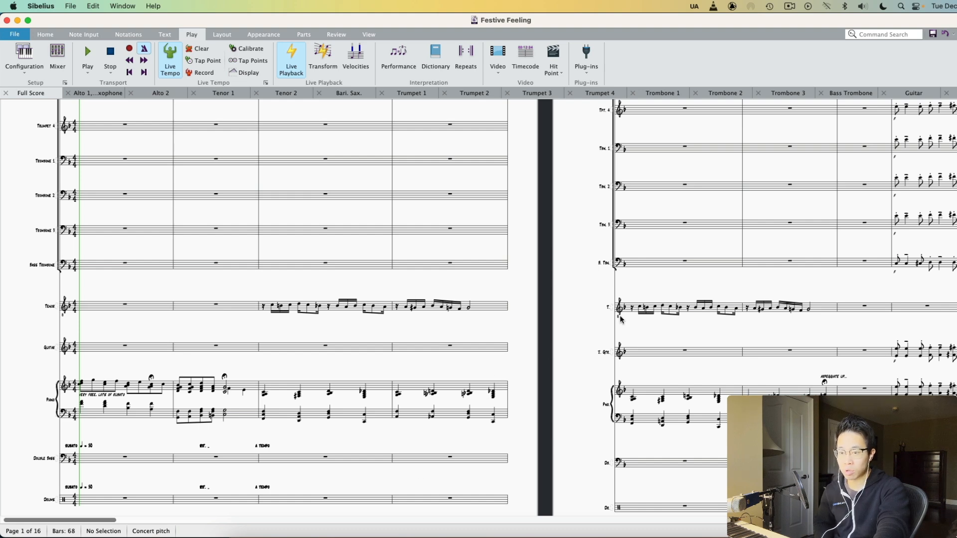
pyautogui.scroll(8, 523, 370)
pyautogui.scroll(5, 523, 370)
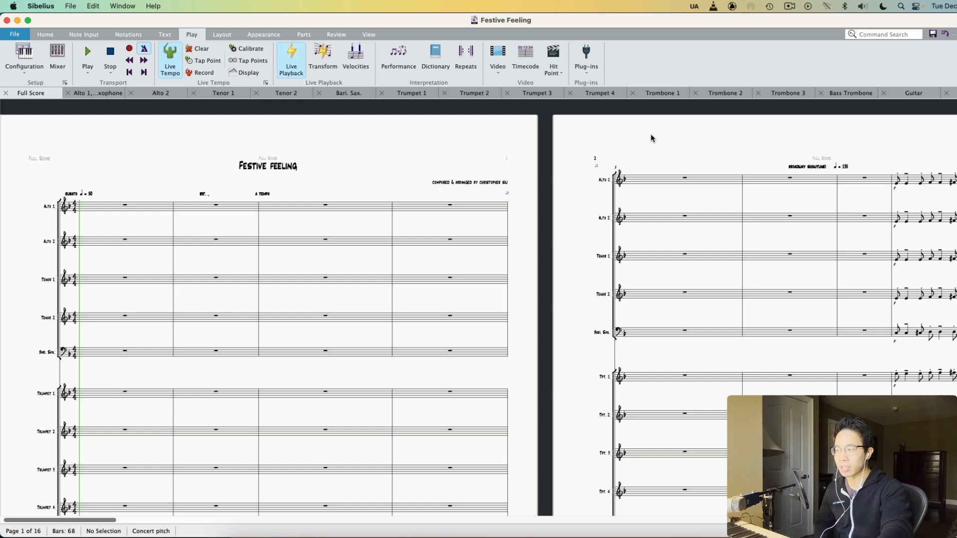
# Play the full score from the beginning and follow the tenor, piano and rhythm section parts through the opening sections
pyautogui.press('space')
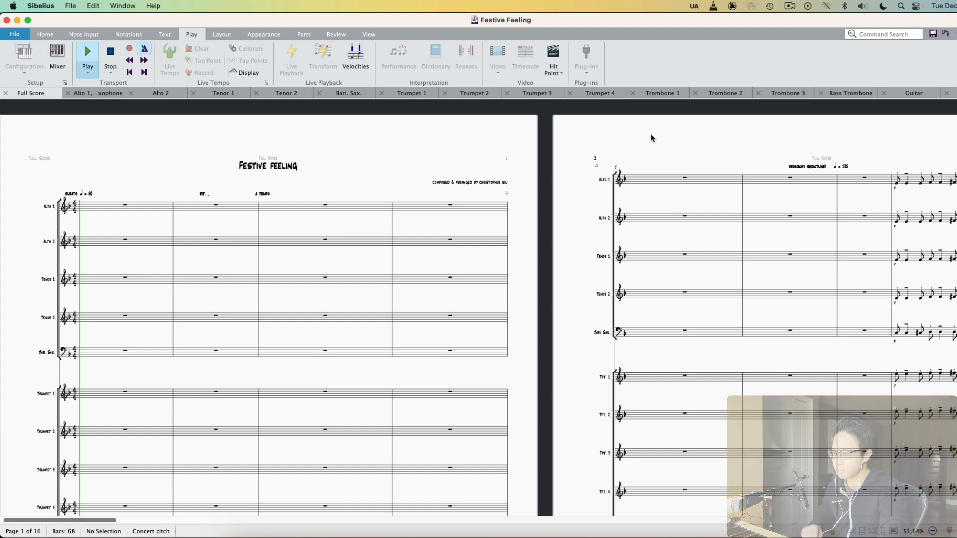
pyautogui.scroll(-10, 552, 257)
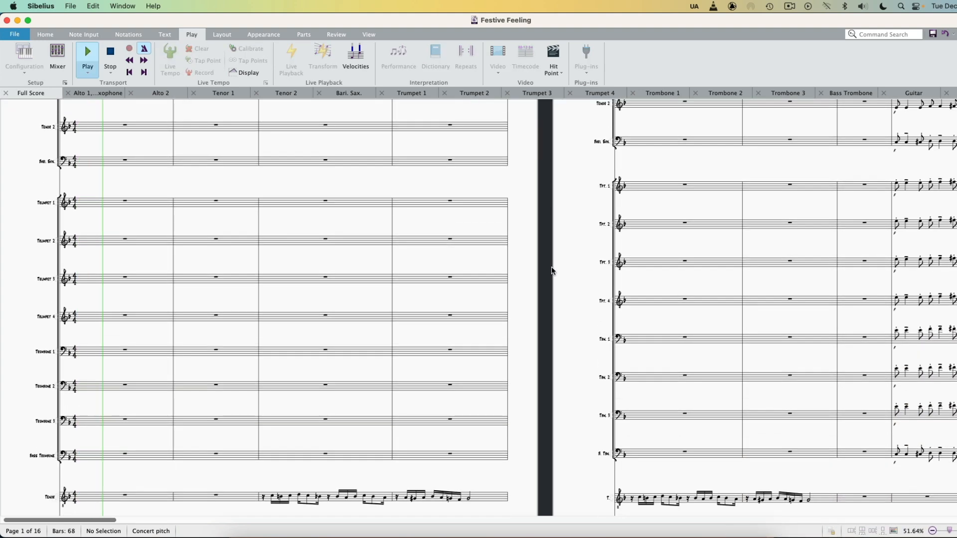
pyautogui.scroll(-2, 552, 270)
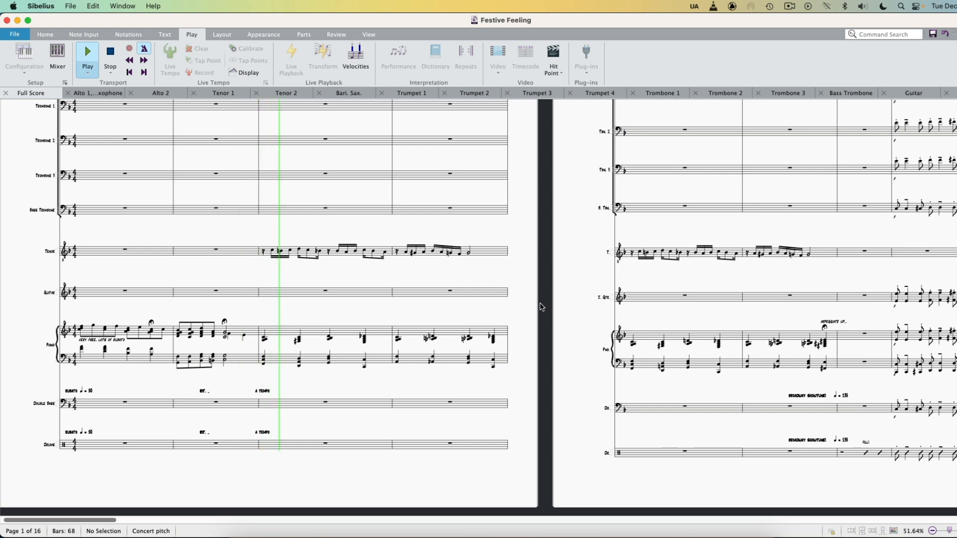
pyautogui.scroll(2, 550, 313)
pyautogui.scroll(-1, 550, 313)
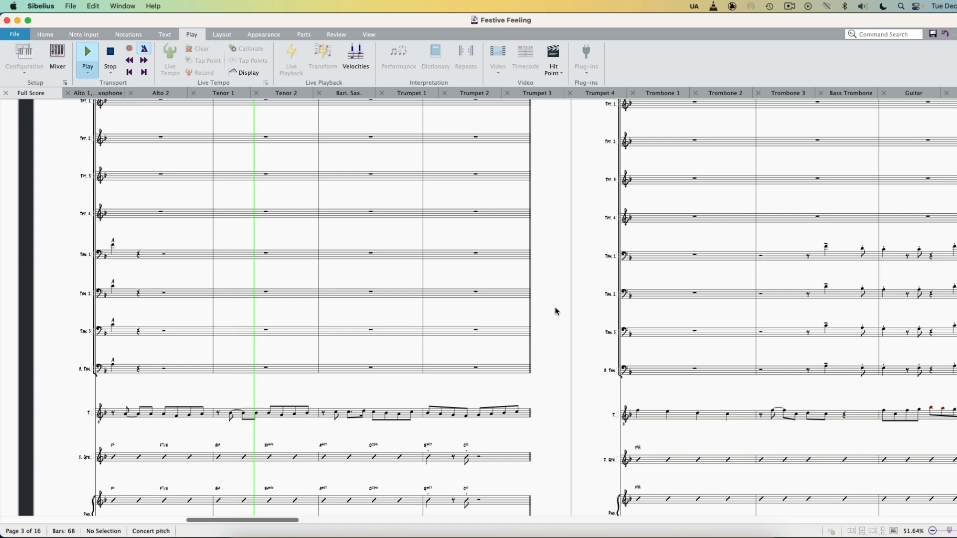
pyautogui.scroll(-4, 554, 311)
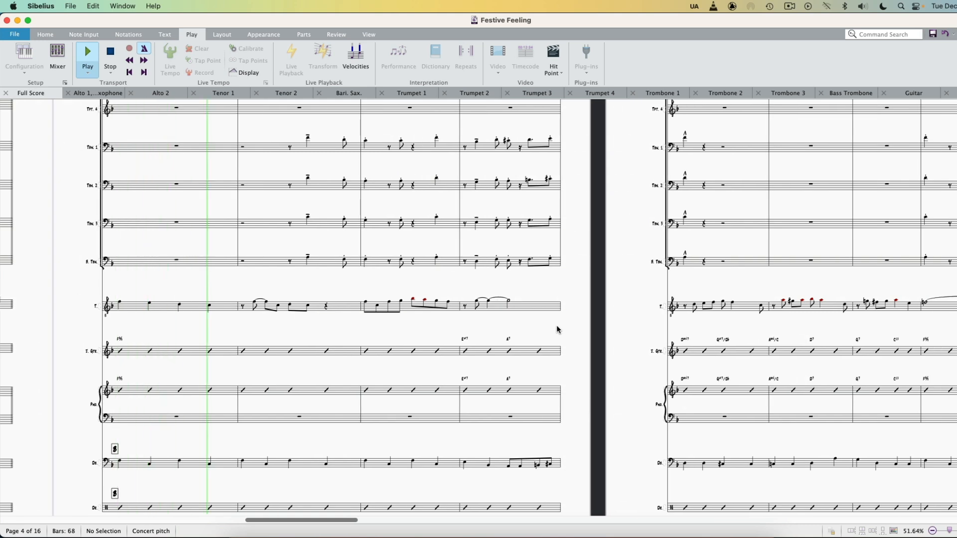
# Follow the saxophone, trumpet and trombone parts through the rest of the playback and stop it at the final bar
pyautogui.scroll(4, 557, 328)
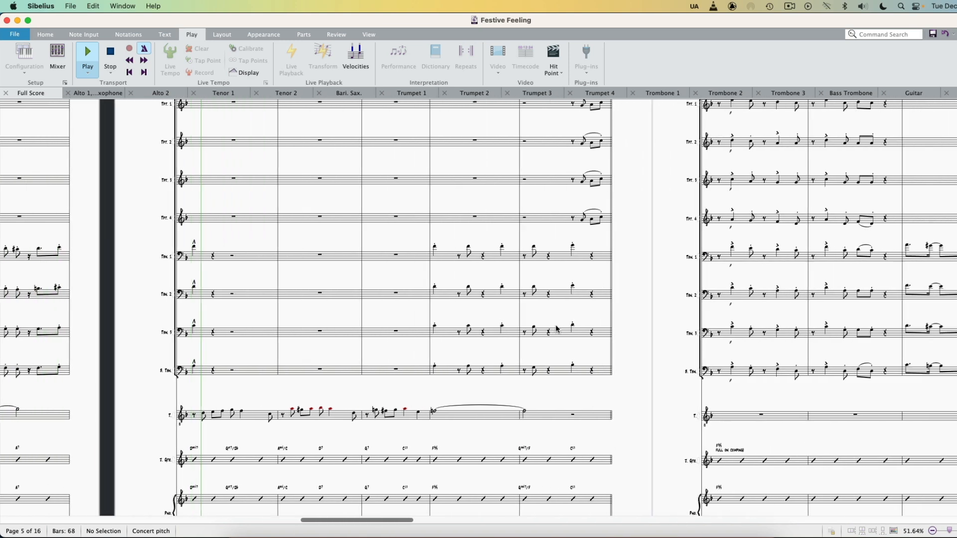
pyautogui.scroll(8, 557, 328)
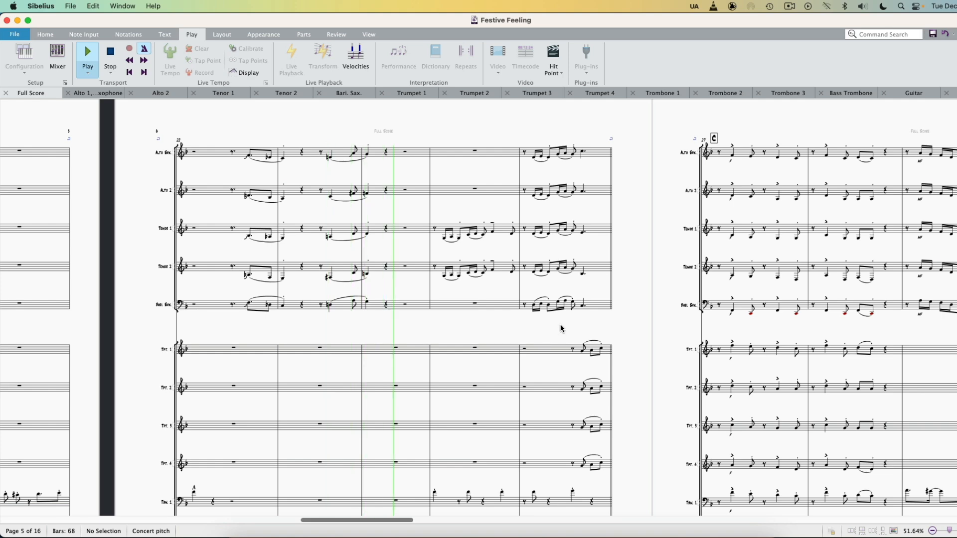
pyautogui.scroll(-2, 560, 327)
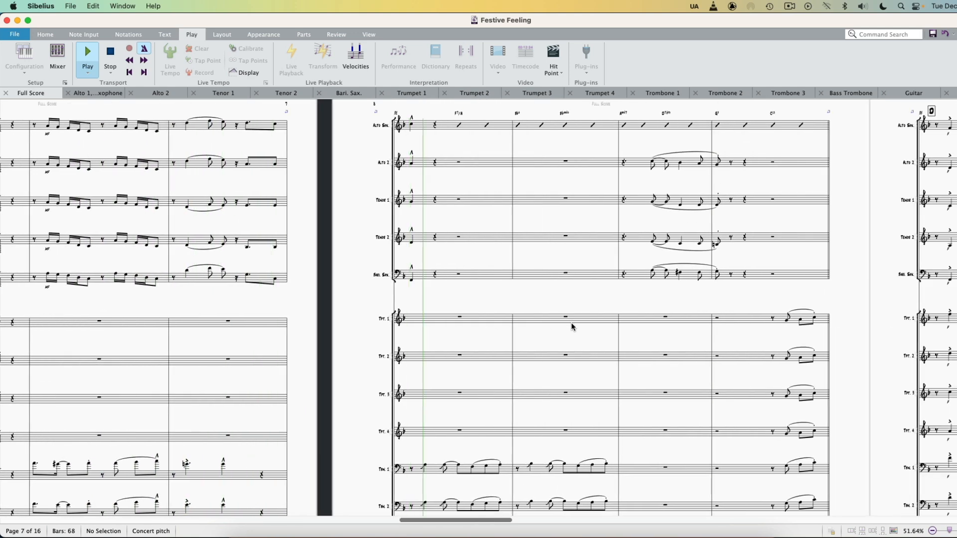
pyautogui.scroll(-4, 572, 324)
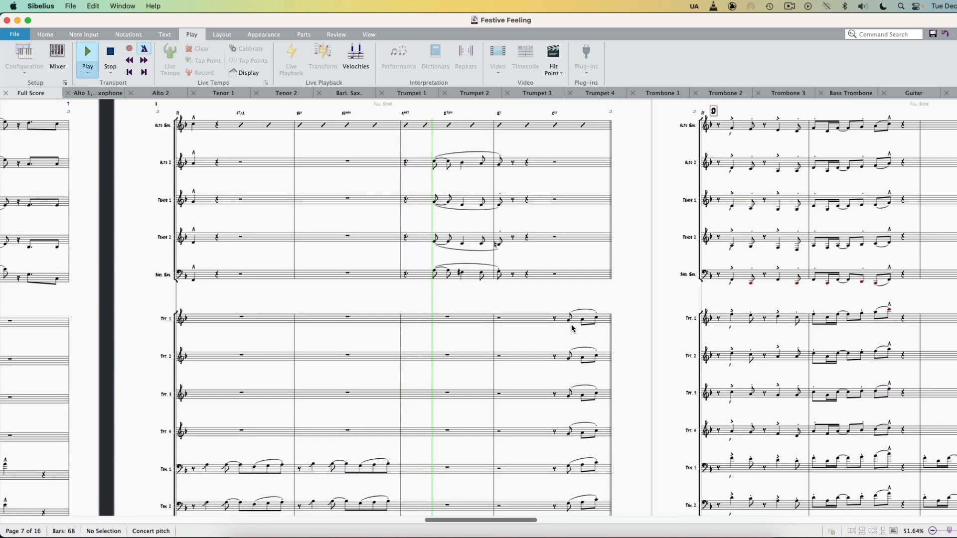
pyautogui.hscroll(3, 572, 328)
pyautogui.hscroll(3, 571, 328)
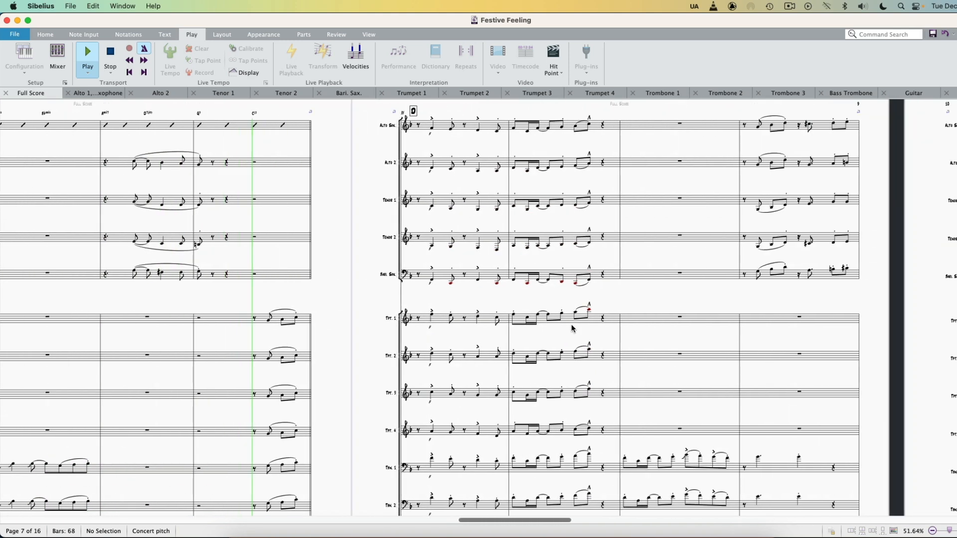
pyautogui.scroll(-2, 571, 329)
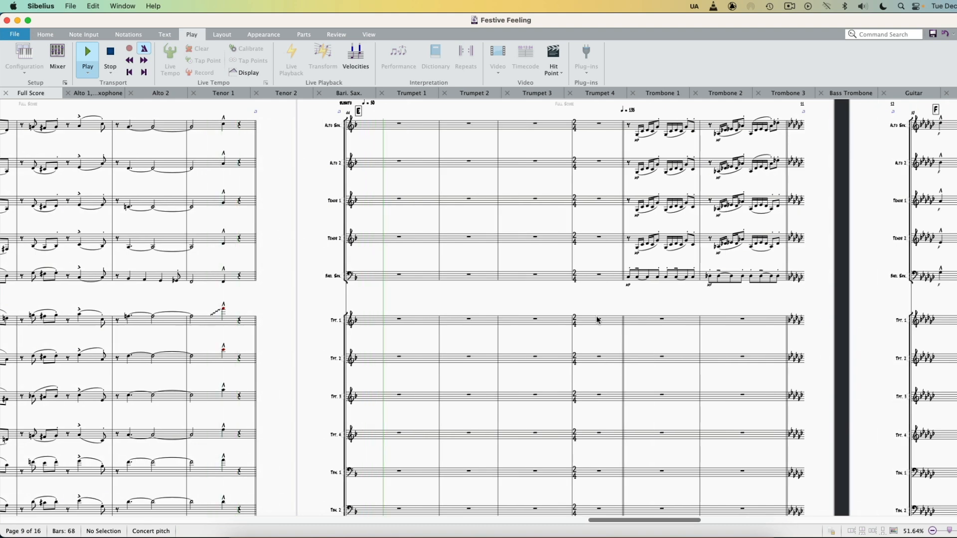
pyautogui.hscroll(5, 596, 324)
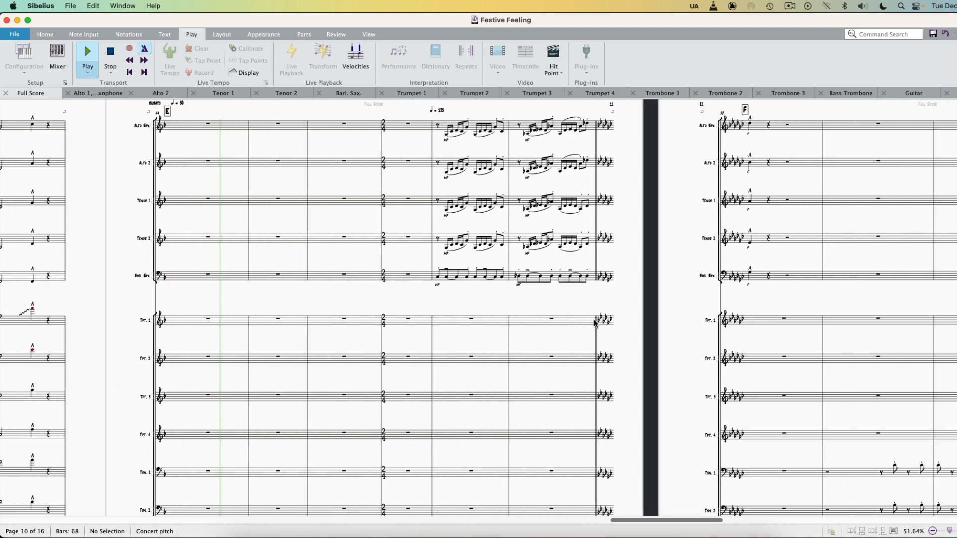
pyautogui.scroll(-3, 595, 324)
pyautogui.scroll(-5, 594, 320)
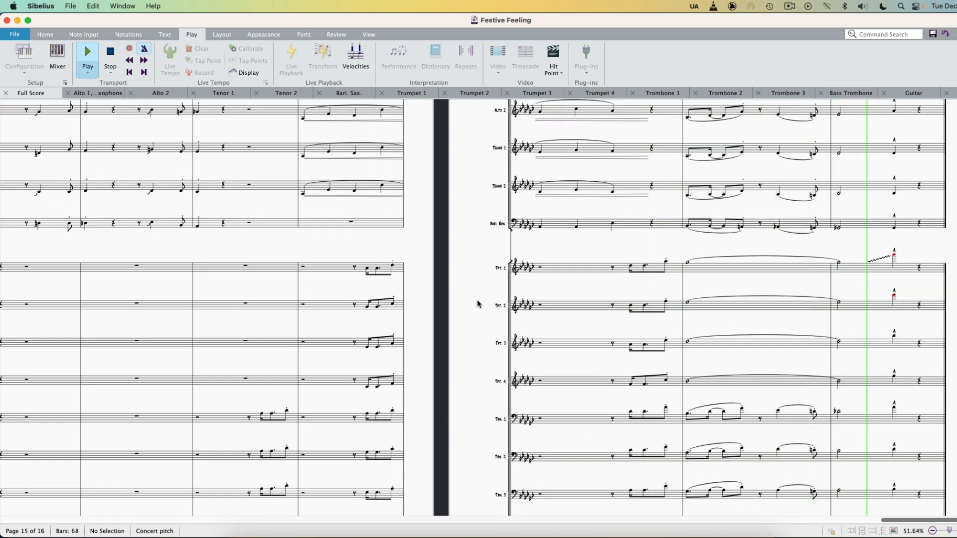
pyautogui.press('space')
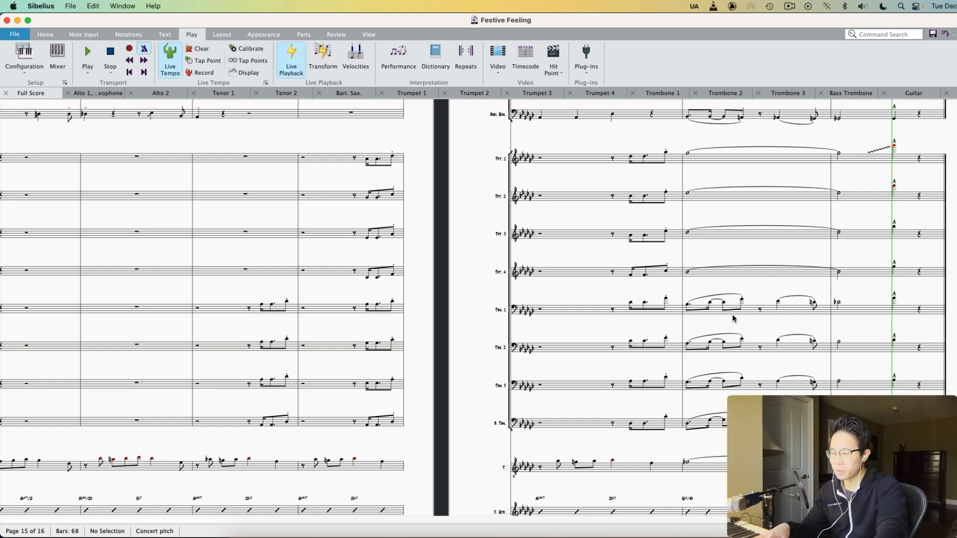
# Return to the opening pages and examine the tenor, guitar, piano, bass and drum parts leading into section A
pyautogui.hscroll(-12, 735, 333)
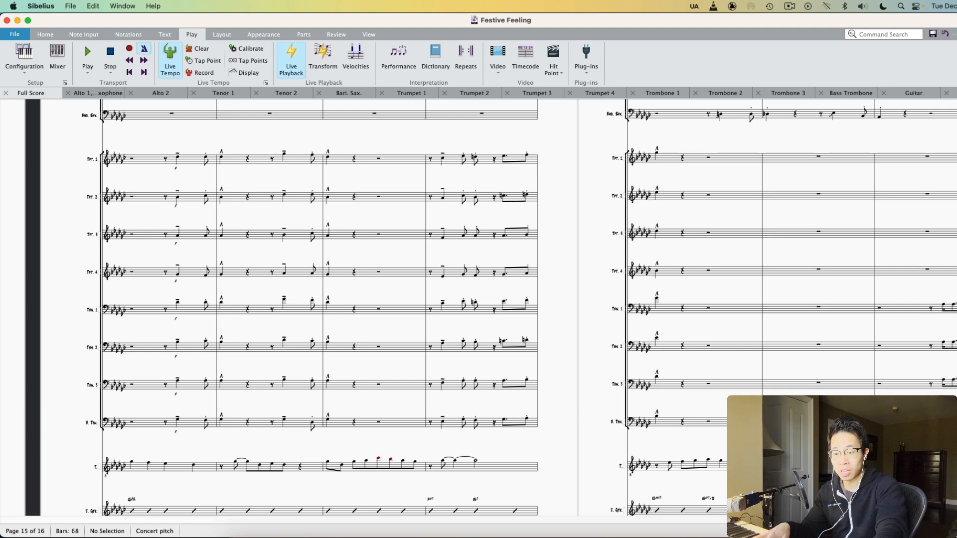
pyautogui.hscroll(-20, 795, 306)
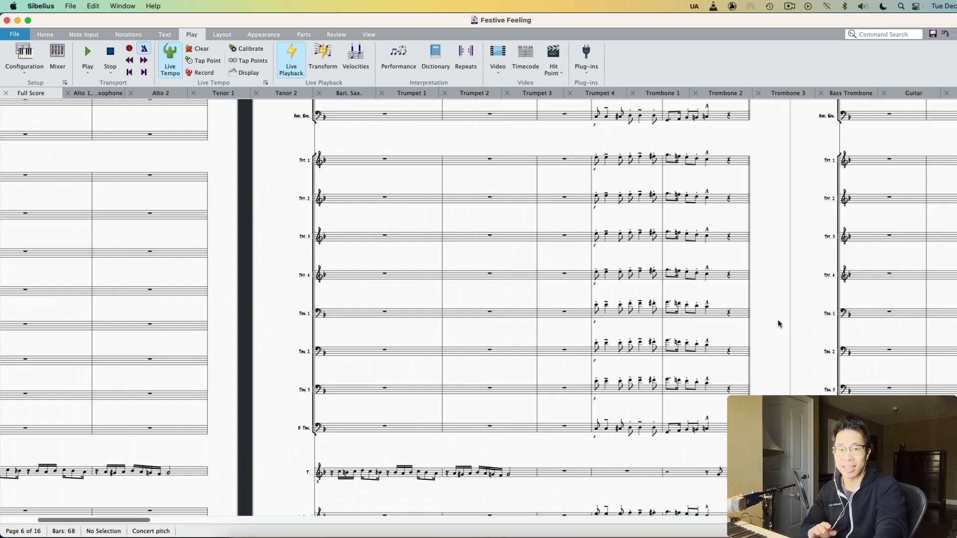
pyautogui.scroll(5, 789, 341)
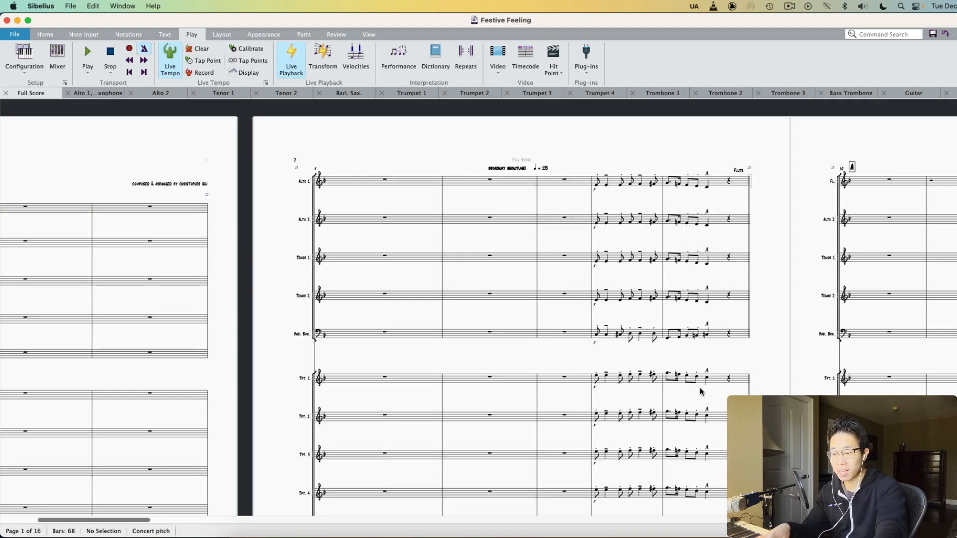
pyautogui.hscroll(5, 313, 405)
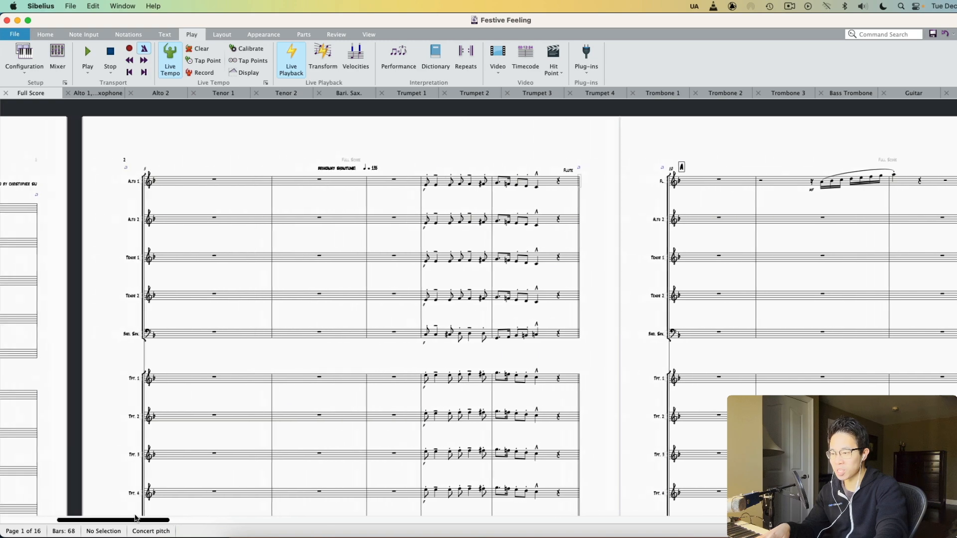
pyautogui.scroll(-10, 319, 399)
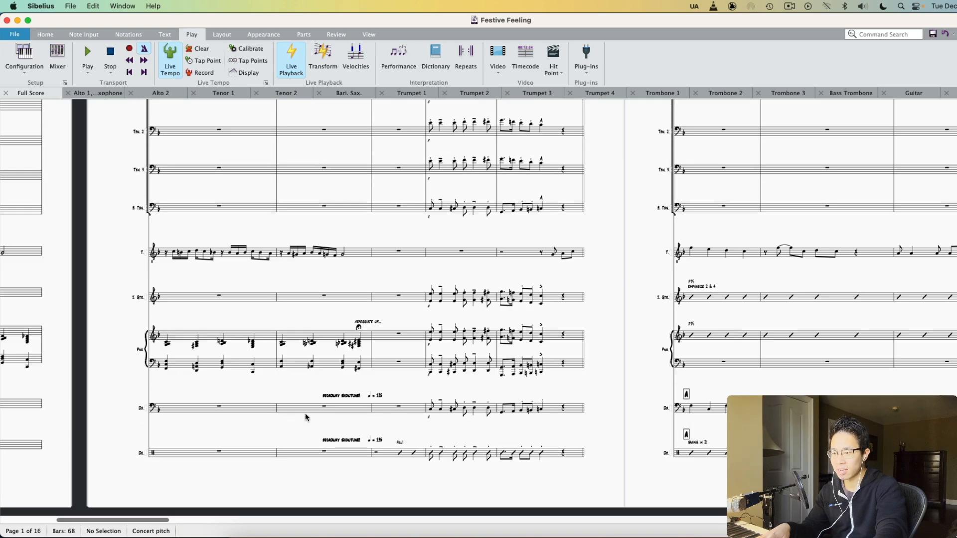
pyautogui.hscroll(2, 794, 317)
pyautogui.hscroll(10, 794, 318)
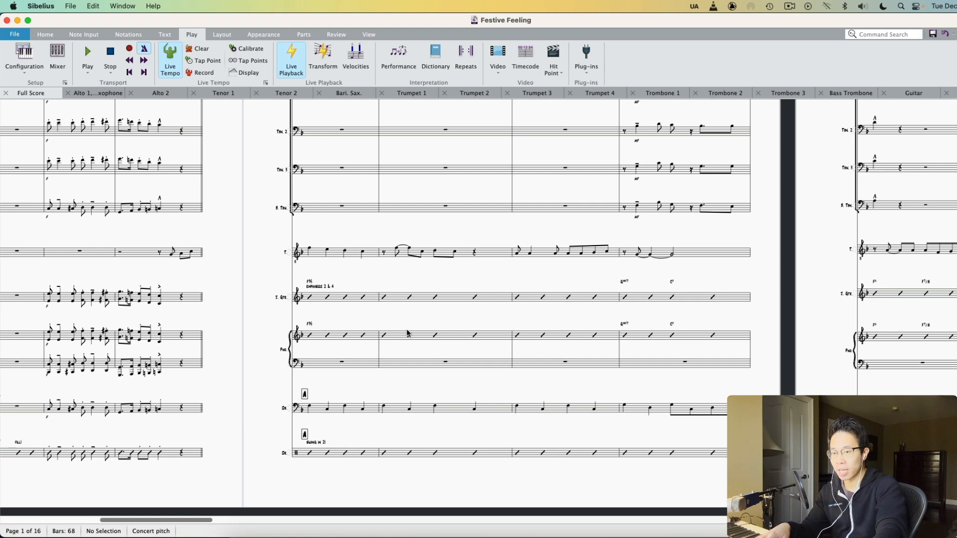
pyautogui.hscroll(3, 451, 389)
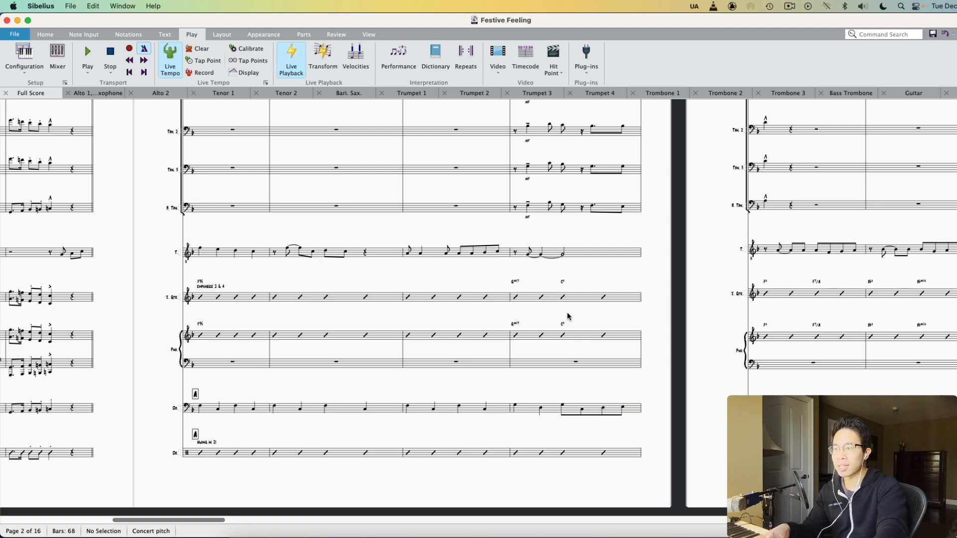
# Review the trombone entries in section A and the preceding ensemble hits, going back to the first page
pyautogui.scroll(5, 567, 316)
pyautogui.hscroll(-10, 655, 320)
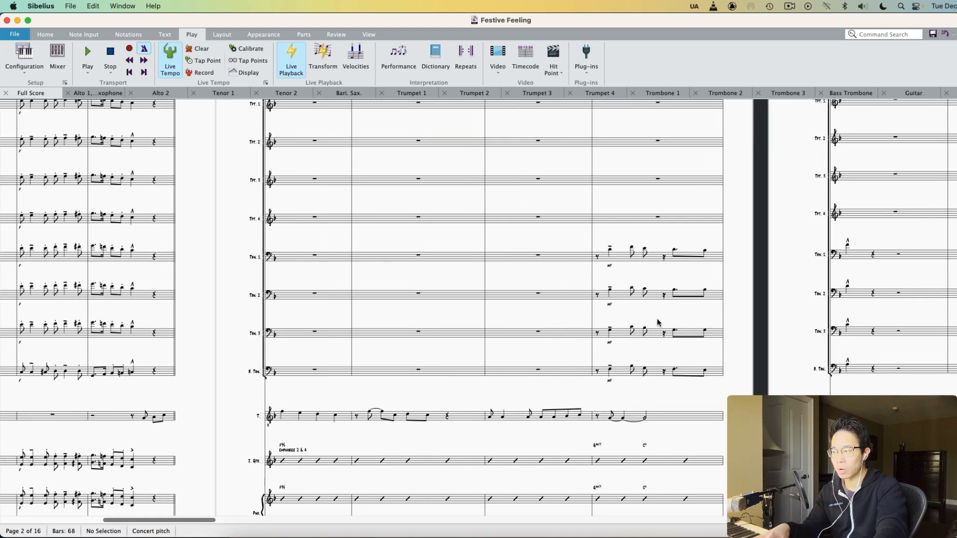
pyautogui.scroll(4, 655, 320)
pyautogui.hscroll(-10, 655, 325)
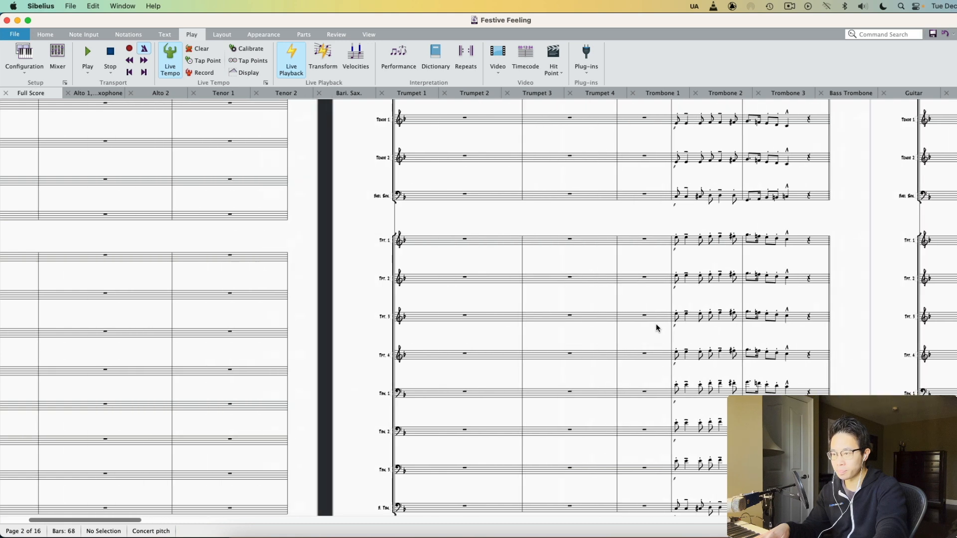
pyautogui.scroll(5, 657, 319)
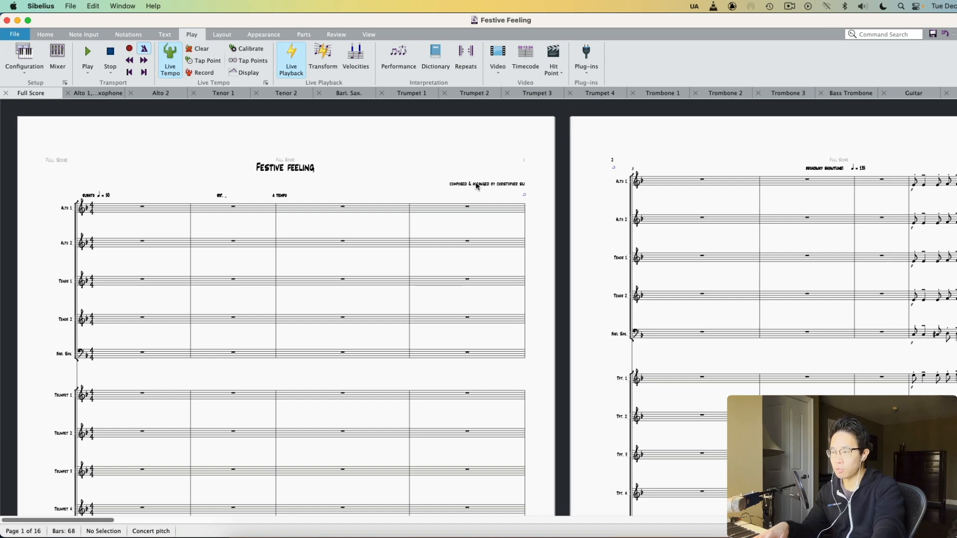
# Examine the Broadway showtune transition on page 2 and the flute line through sections A and B
pyautogui.hscroll(10, 515, 209)
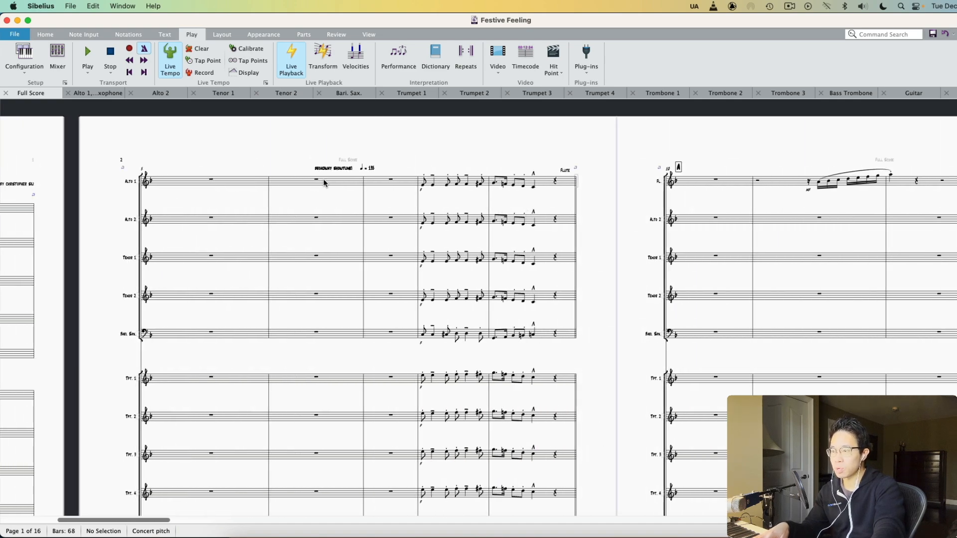
pyautogui.scroll(-10, 457, 236)
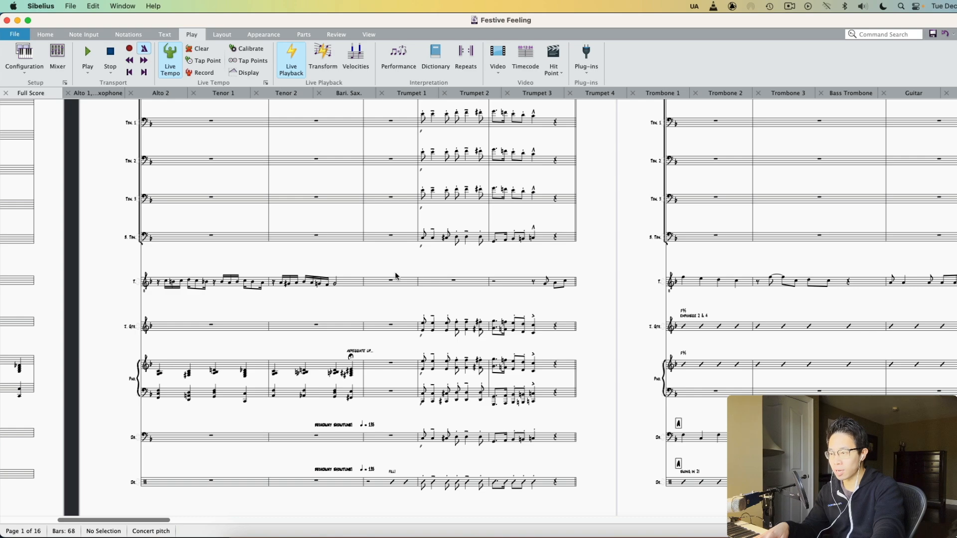
pyautogui.hscroll(10, 396, 314)
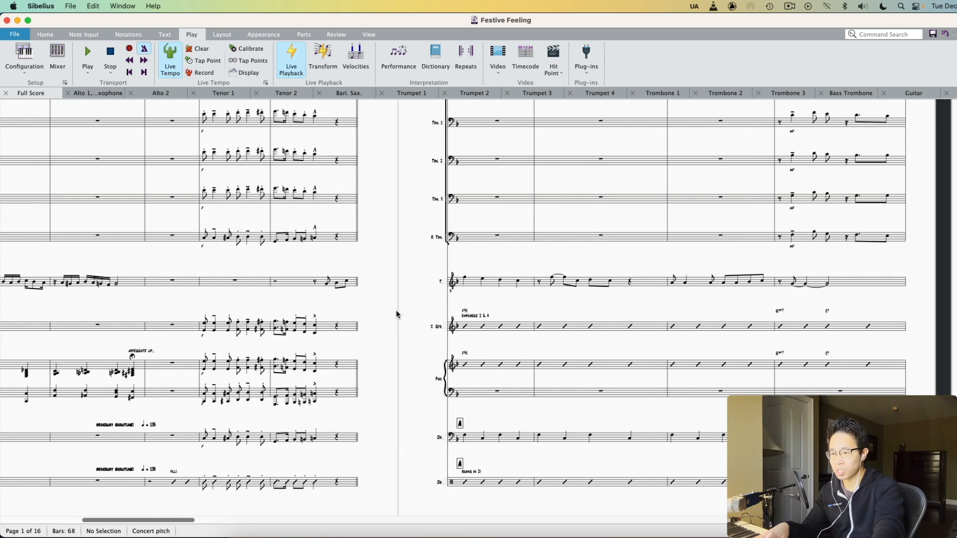
pyautogui.scroll(10, 577, 335)
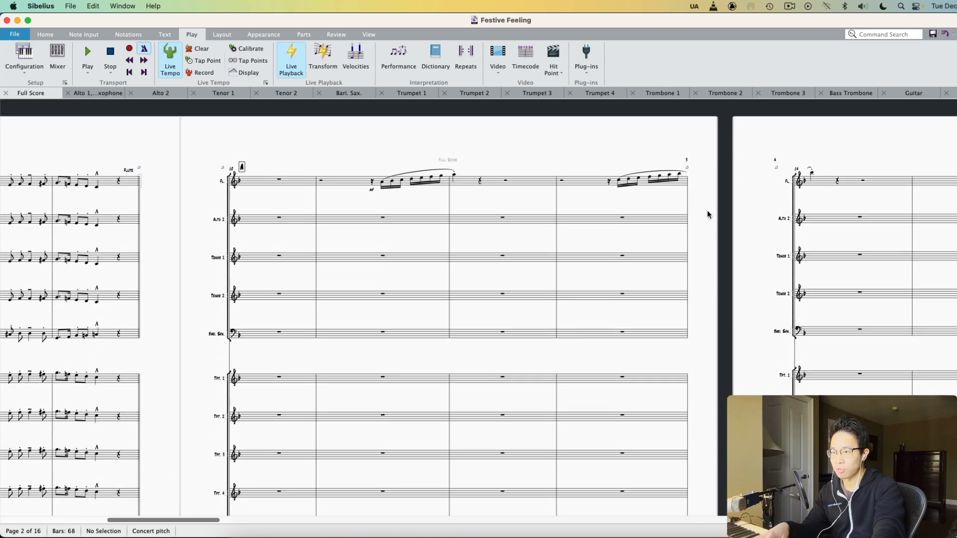
pyautogui.hscroll(15, 708, 214)
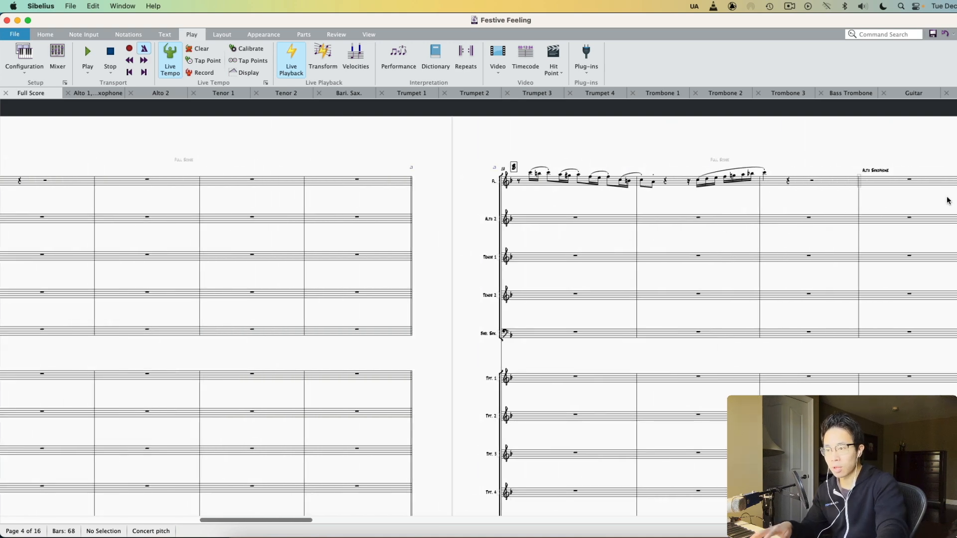
pyautogui.hscroll(8, 402, 200)
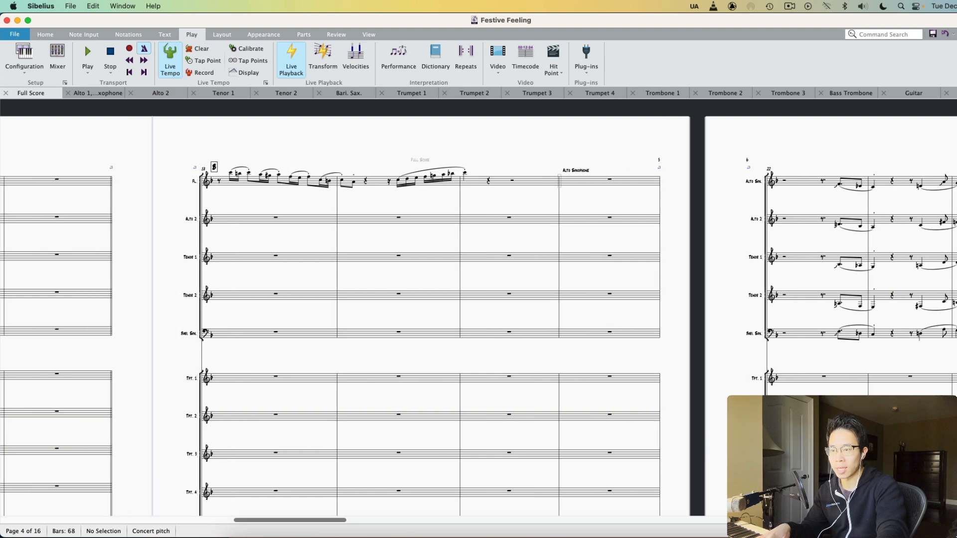
# Examine section B's change from flute to alto saxophone and the saxophone entries from bar 22 up to section C
pyautogui.hscroll(-2, 402, 199)
pyautogui.hscroll(3, 373, 168)
pyautogui.click(269, 168)
pyautogui.click(357, 147)
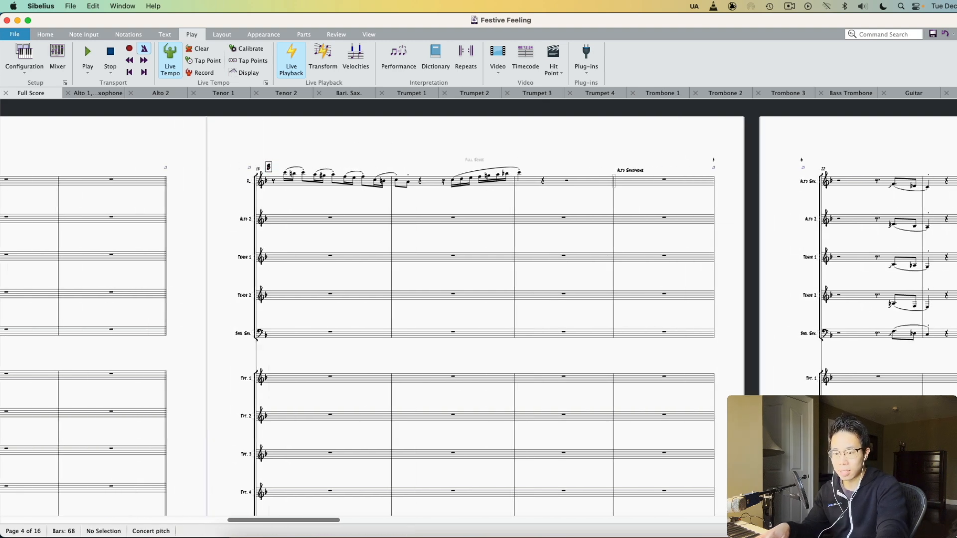
pyautogui.press('super+minus')
pyautogui.press('super+minus')
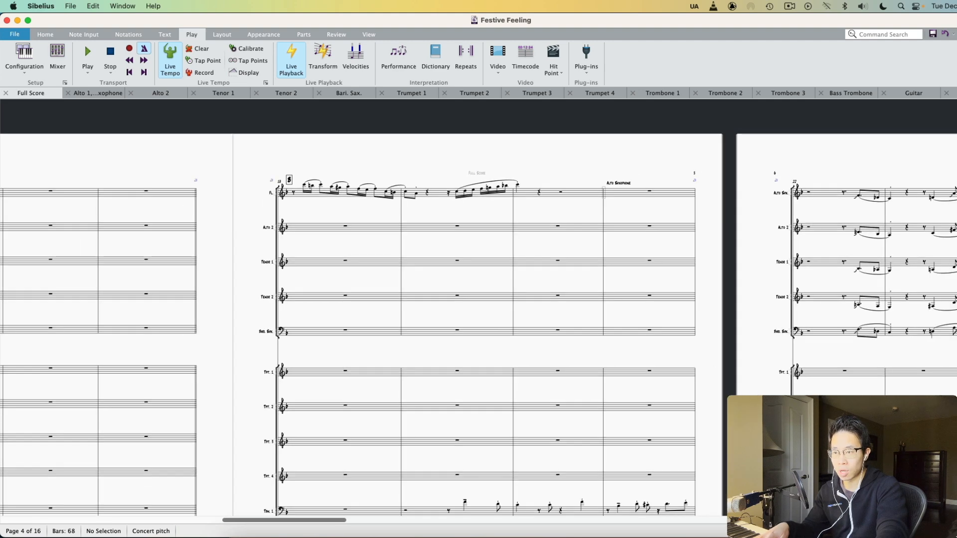
pyautogui.hscroll(20, 591, 435)
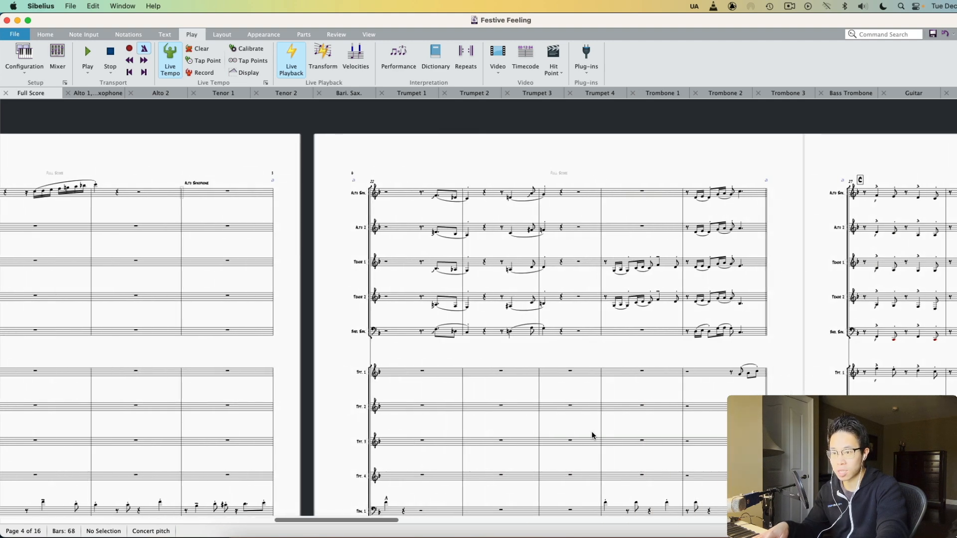
pyautogui.hscroll(10, 592, 435)
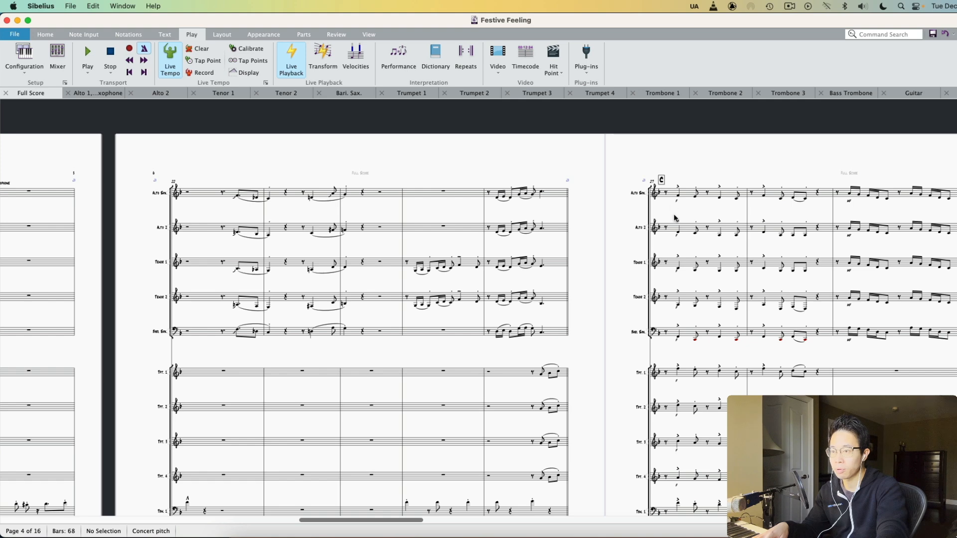
pyautogui.hscroll(-20, 672, 208)
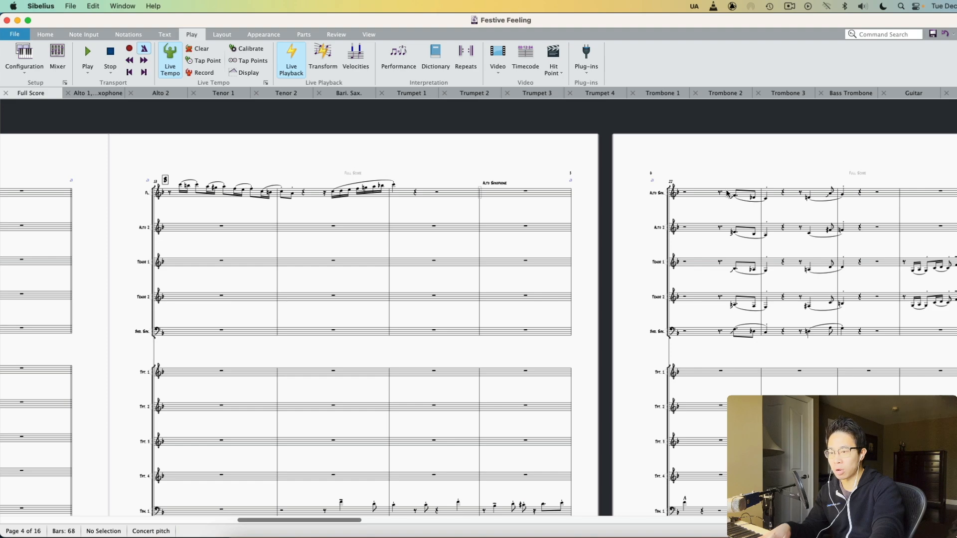
# Survey the saxophone and trumpet writing from section C through section D to the rubato at section E on page 11
pyautogui.hscroll(10, 675, 198)
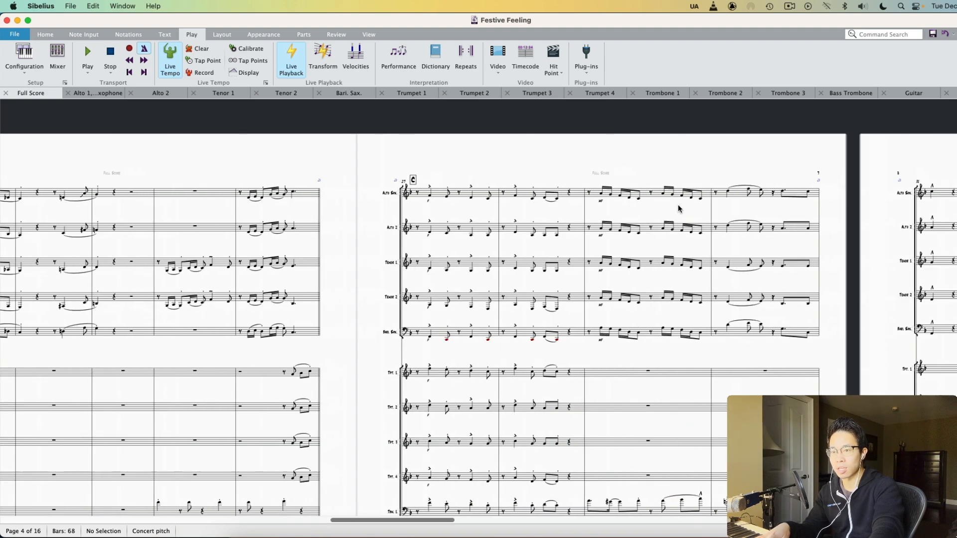
pyautogui.hscroll(5, 679, 209)
pyautogui.hscroll(3, 679, 208)
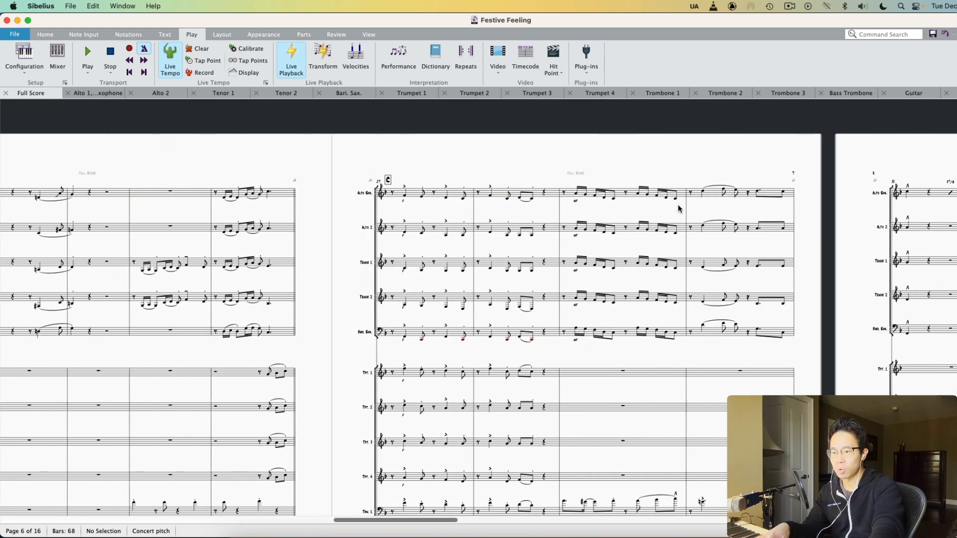
pyautogui.hscroll(13, 677, 216)
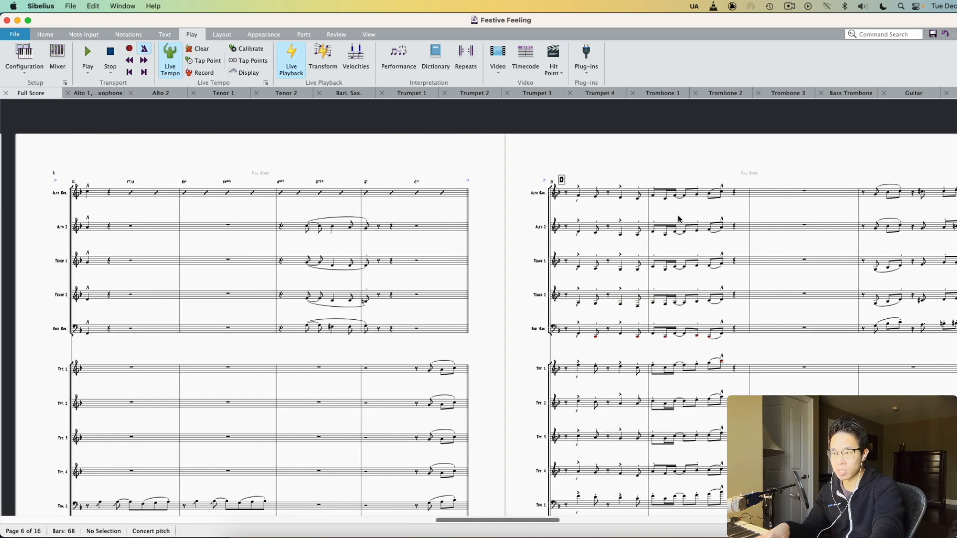
pyautogui.hscroll(12, 684, 177)
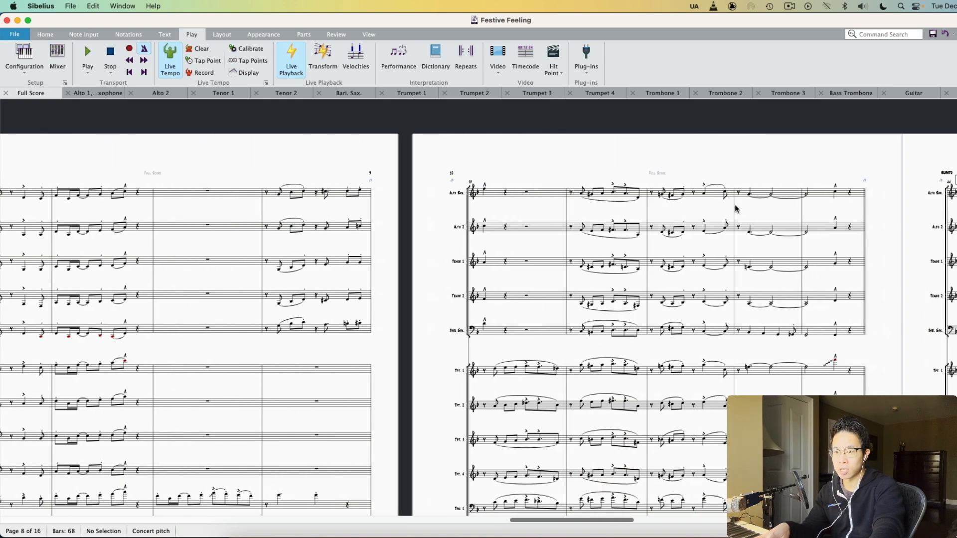
pyautogui.hscroll(16, 804, 212)
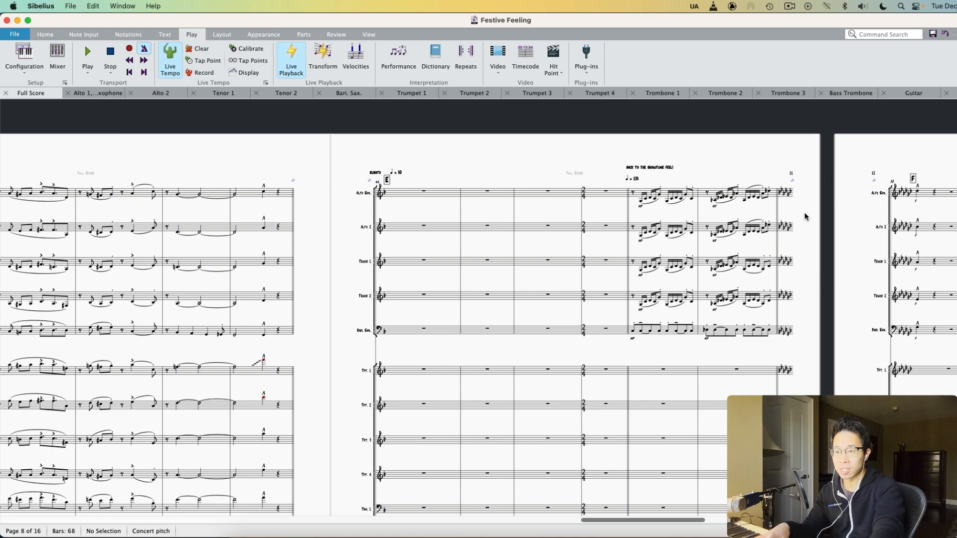
# Return to page 1 and examine the piano's rubato opening and the tenor entry at the a tempo
pyautogui.moveTo(708, 521); pyautogui.dragTo(41, 502)
pyautogui.scroll(-8, 162, 350)
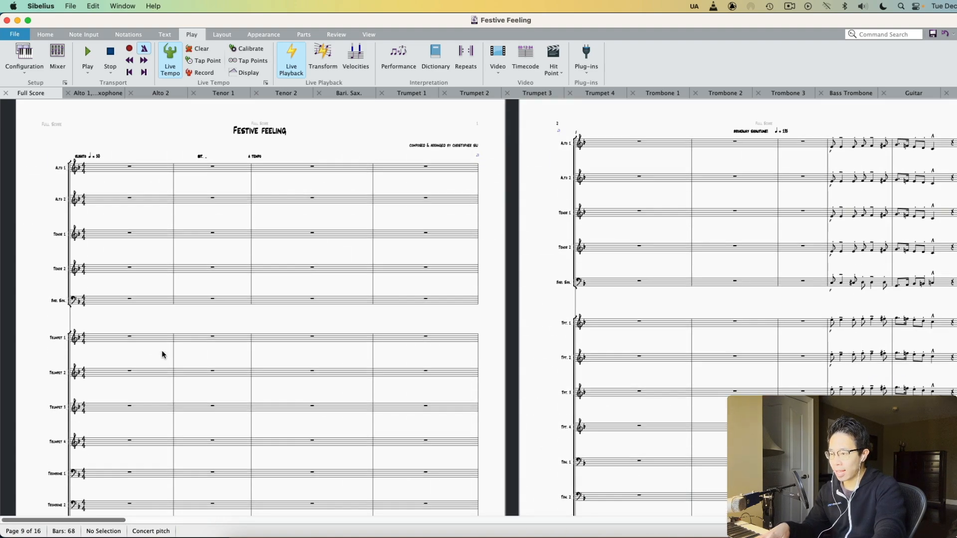
pyautogui.scroll(-2, 516, 277)
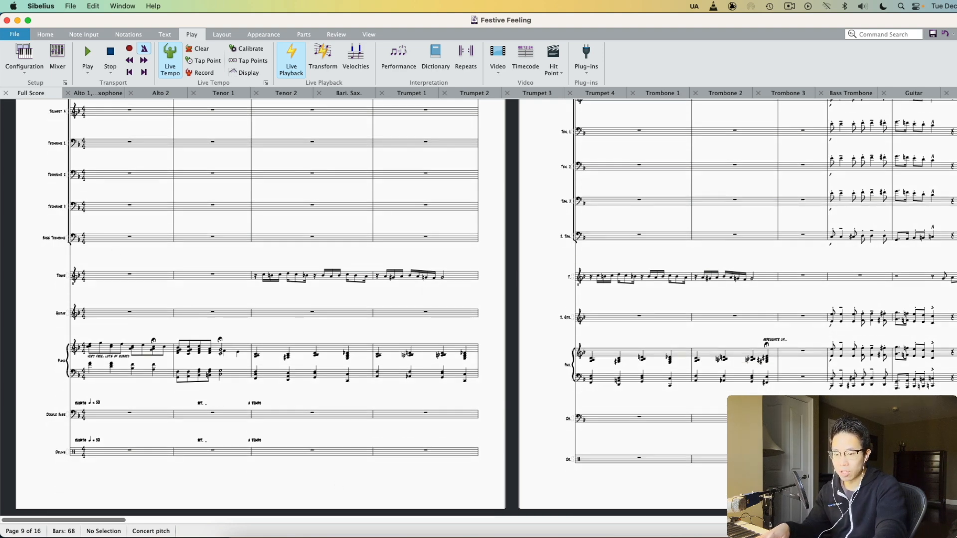
pyautogui.scroll(3, 500, 311)
pyautogui.hscroll(-4, 544, 442)
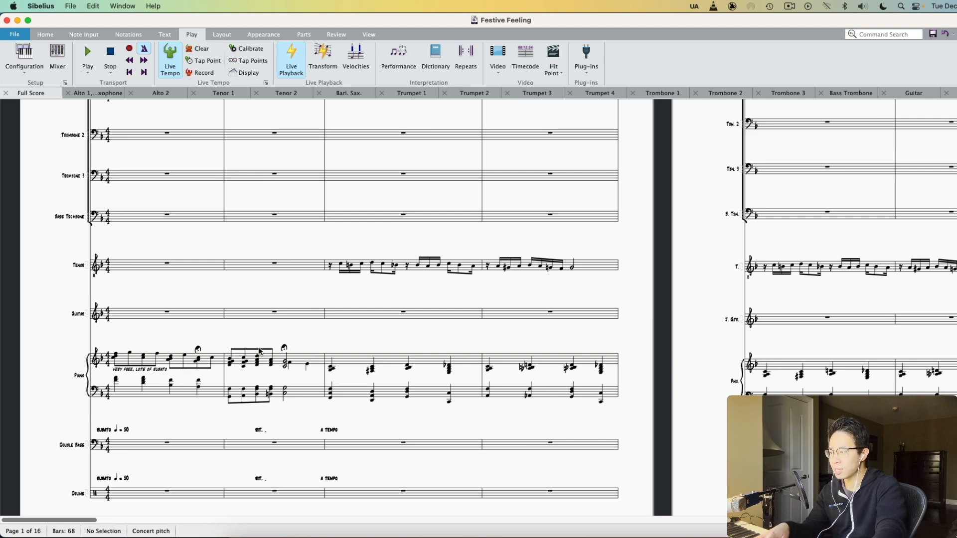
pyautogui.scroll(-2, 168, 370)
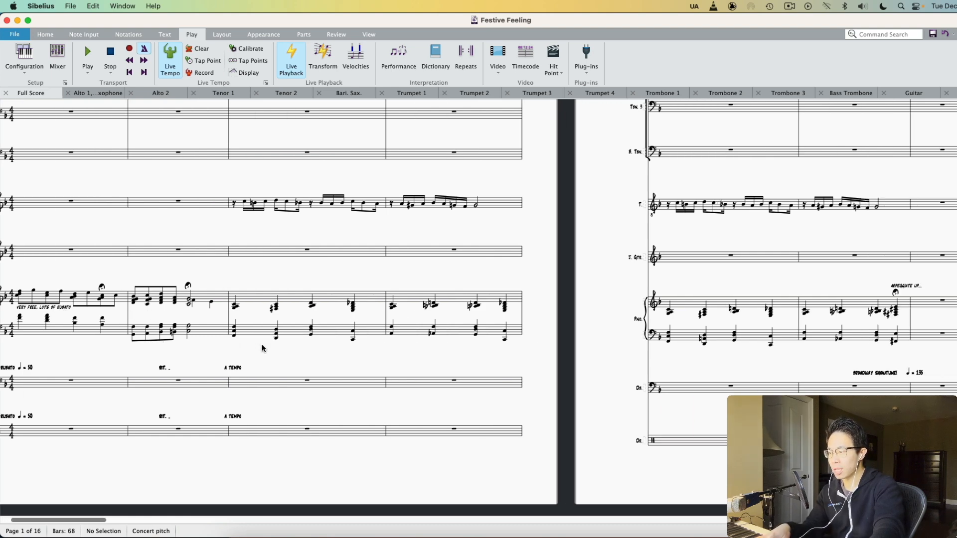
pyautogui.scroll(4, 319, 349)
pyautogui.scroll(-3, 338, 349)
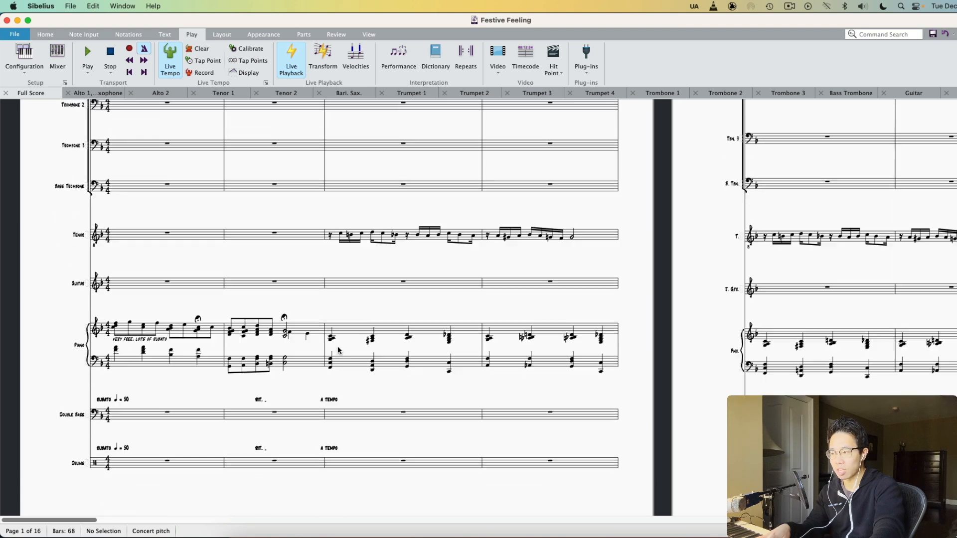
pyautogui.hscroll(3, 365, 348)
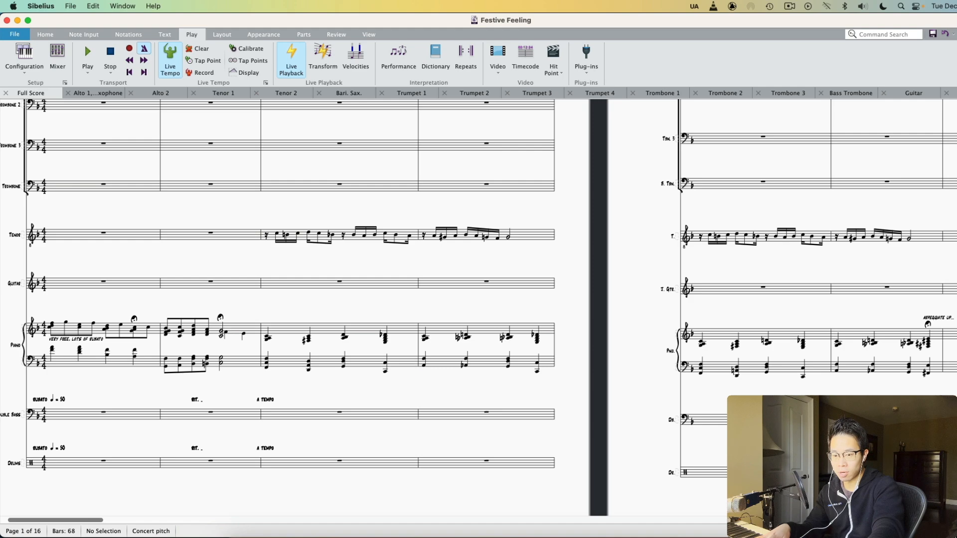
# Check the upper staves of pages 1 and 2, and review the opening tenor and piano parts on page 1
pyautogui.scroll(5, 478, 309)
pyautogui.hscroll(-5, 479, 309)
pyautogui.scroll(7, 481, 423)
pyautogui.scroll(9, 489, 420)
pyautogui.hscroll(14, 495, 390)
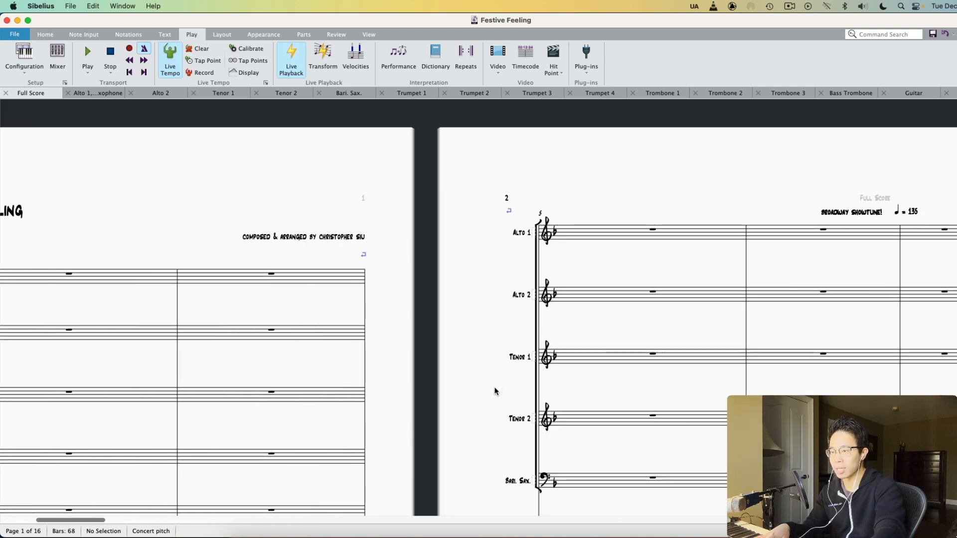
pyautogui.hscroll(-15, 500, 390)
pyautogui.scroll(-6, 503, 339)
pyautogui.scroll(-13, 503, 348)
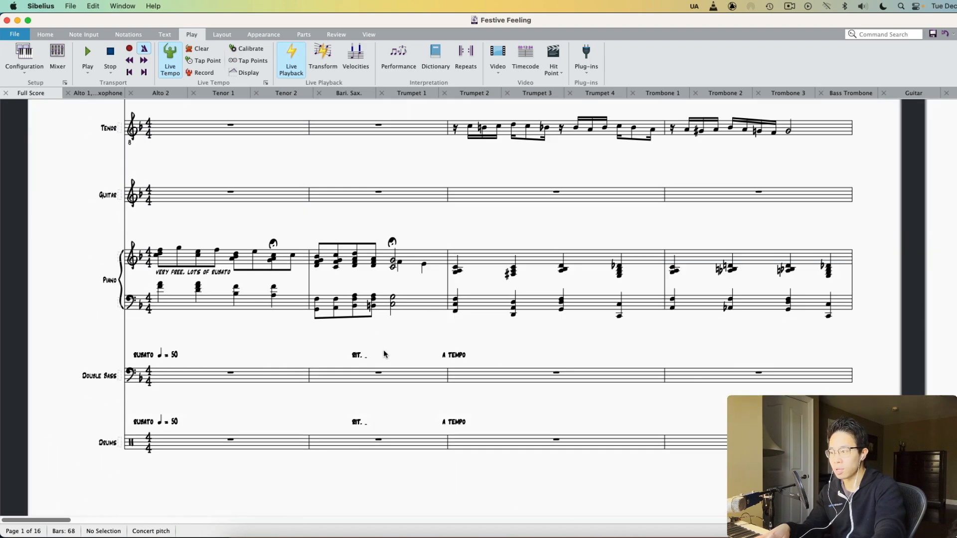
pyautogui.scroll(3, 271, 333)
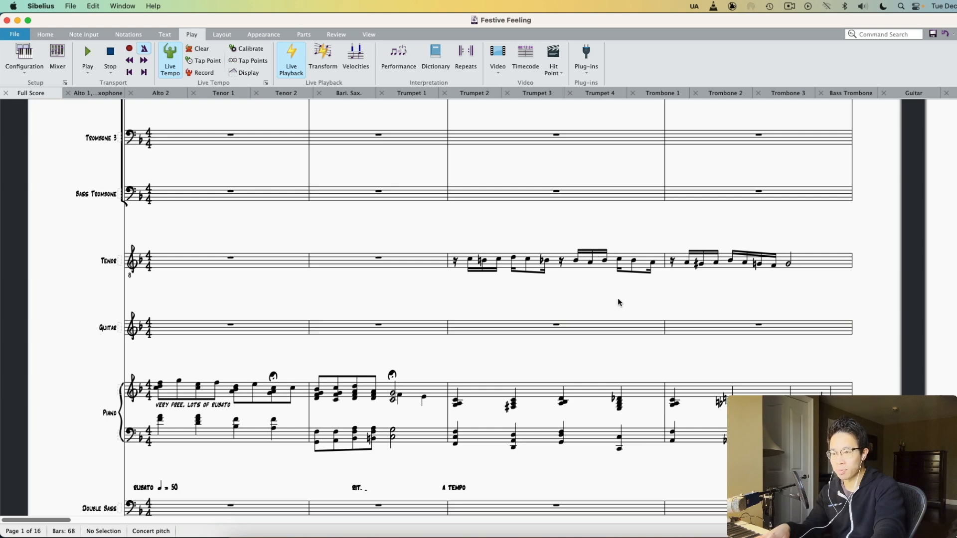
# Follow the tenor line onto page 2 through the piano's arpeggiated chord to the Broadway showtune drum fill
pyautogui.hscroll(15, 574, 302)
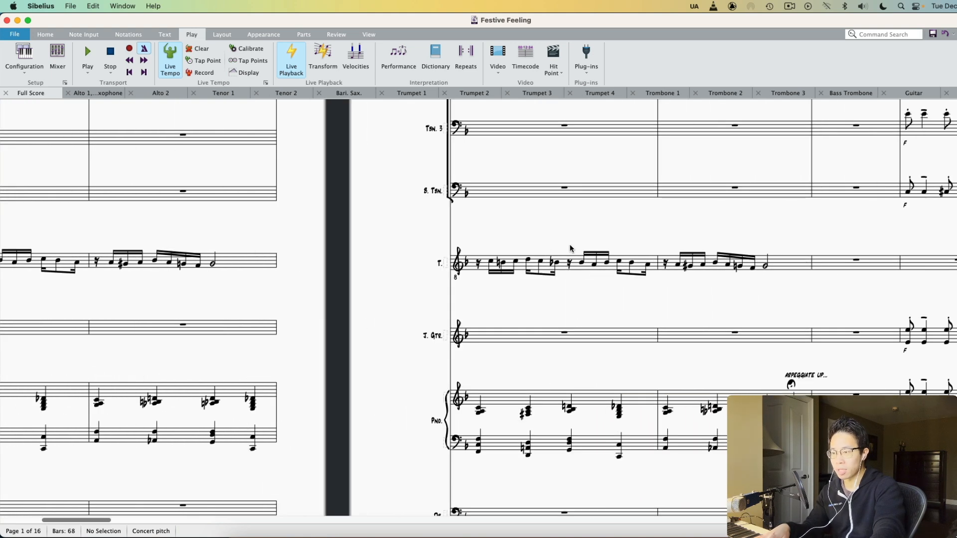
pyautogui.hscroll(7, 360, 258)
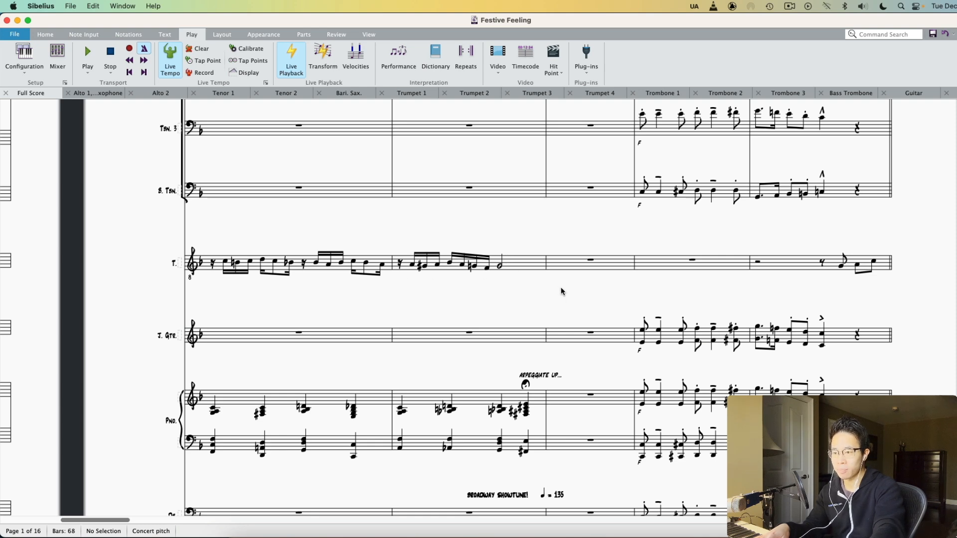
pyautogui.hscroll(5, 561, 291)
pyautogui.scroll(-5, 381, 334)
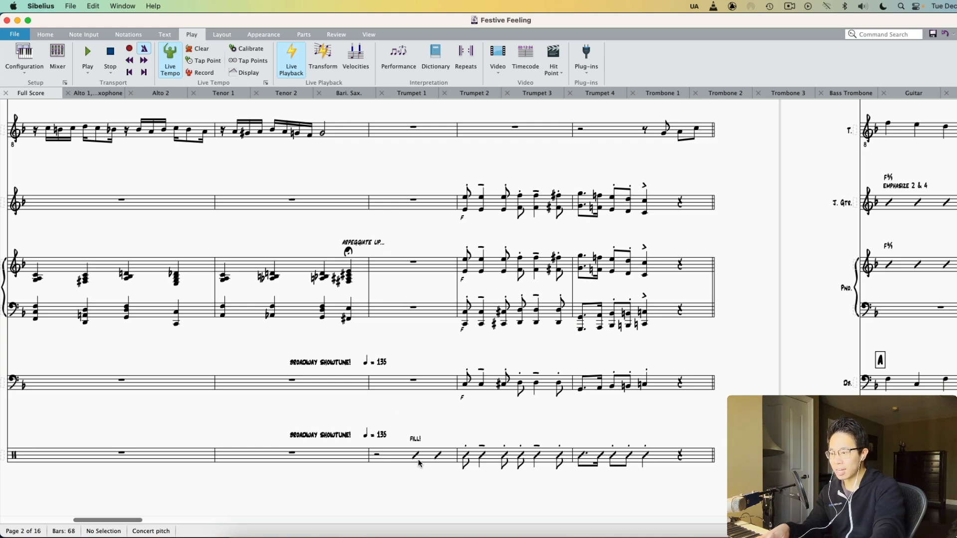
# Play from the barline before the drum fill on page 2 and stop after the ensemble hits
pyautogui.click(369, 383)
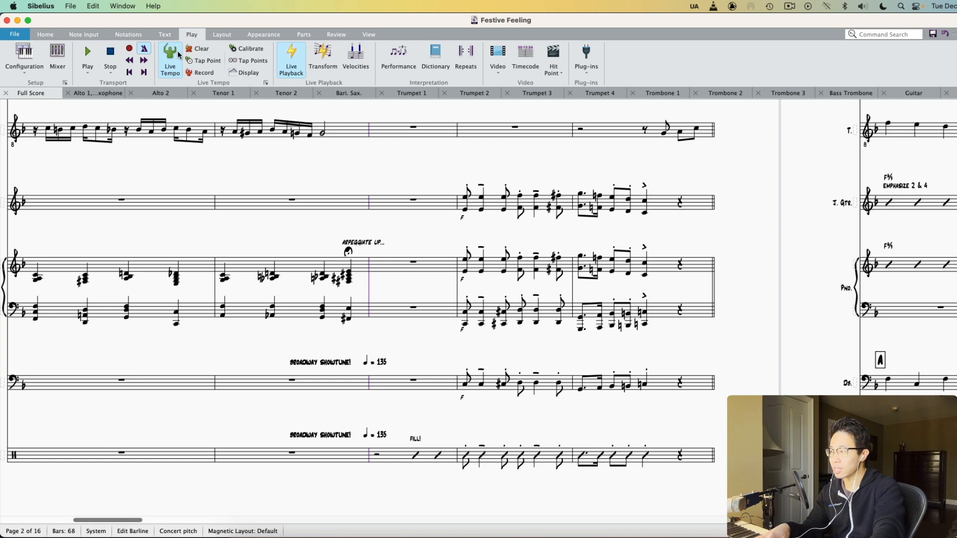
pyautogui.click(88, 72)
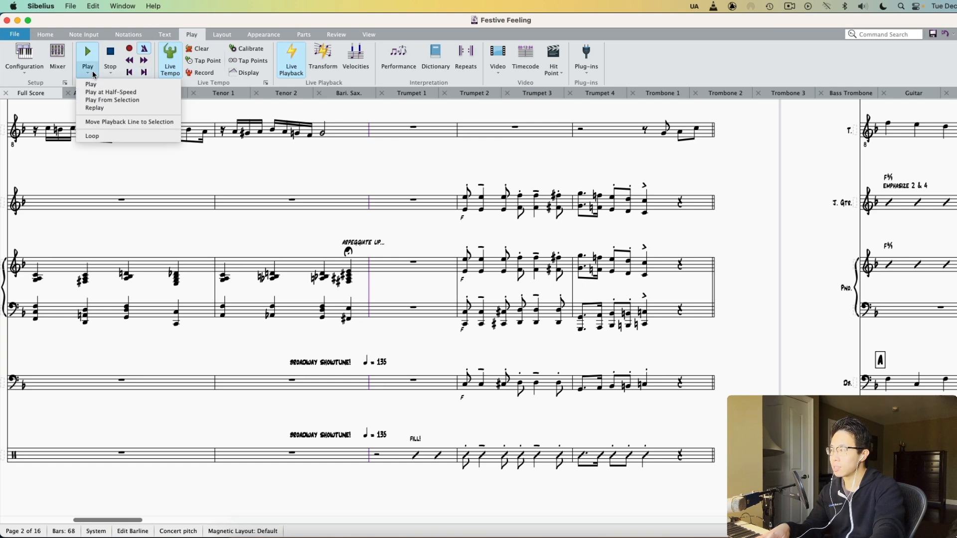
pyautogui.click(106, 100)
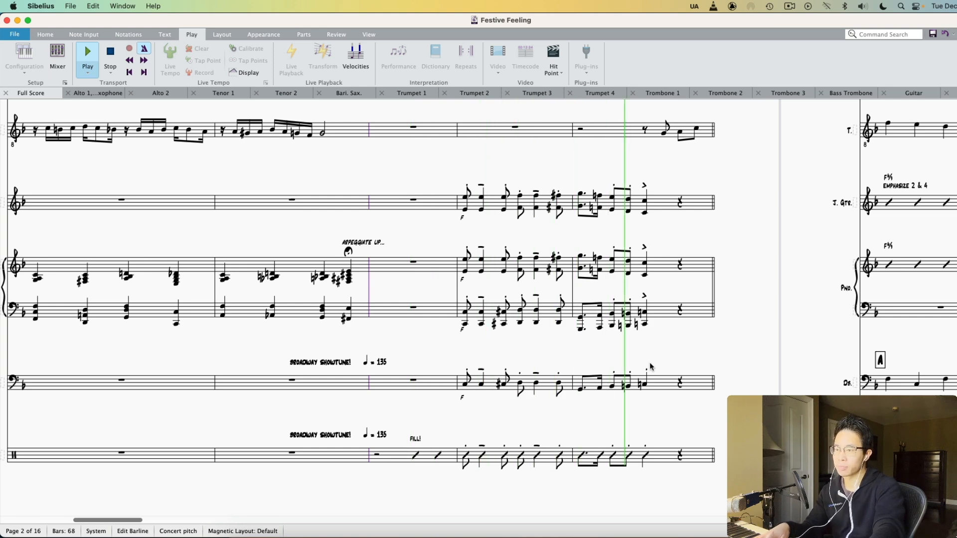
pyautogui.press('Escape')
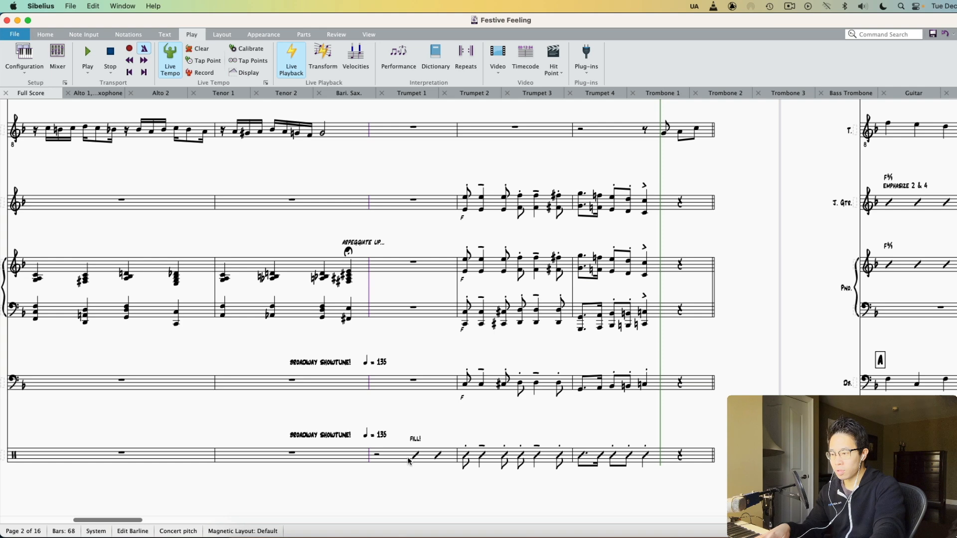
# Examine the page 2 ensemble hits leading into section A across the rhythm section, brass and saxophones
pyautogui.hscroll(5, 429, 446)
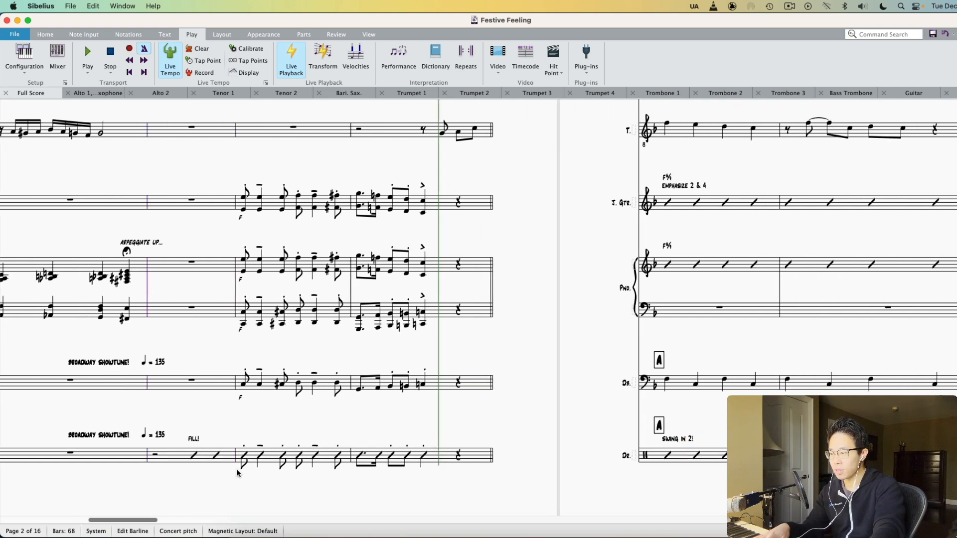
pyautogui.hscroll(-2, 234, 472)
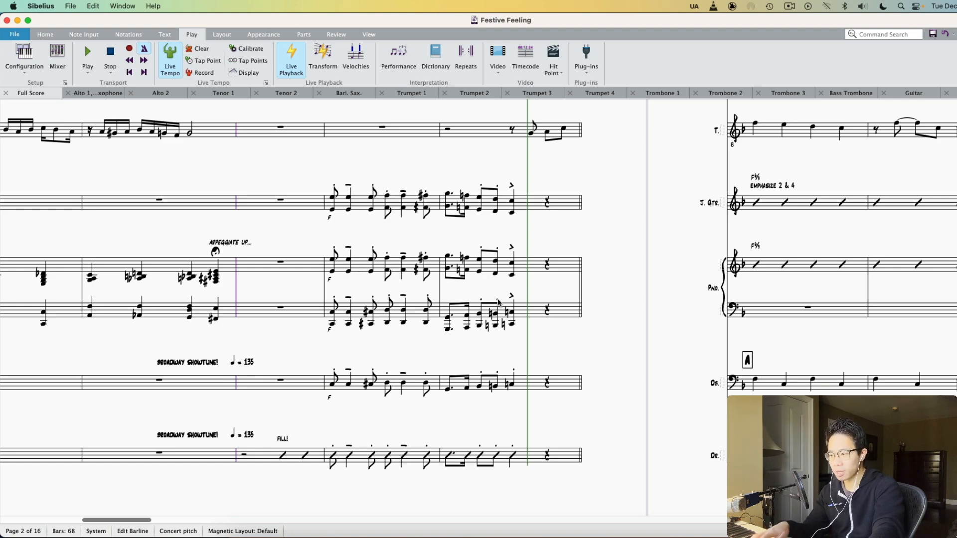
pyautogui.scroll(10, 515, 298)
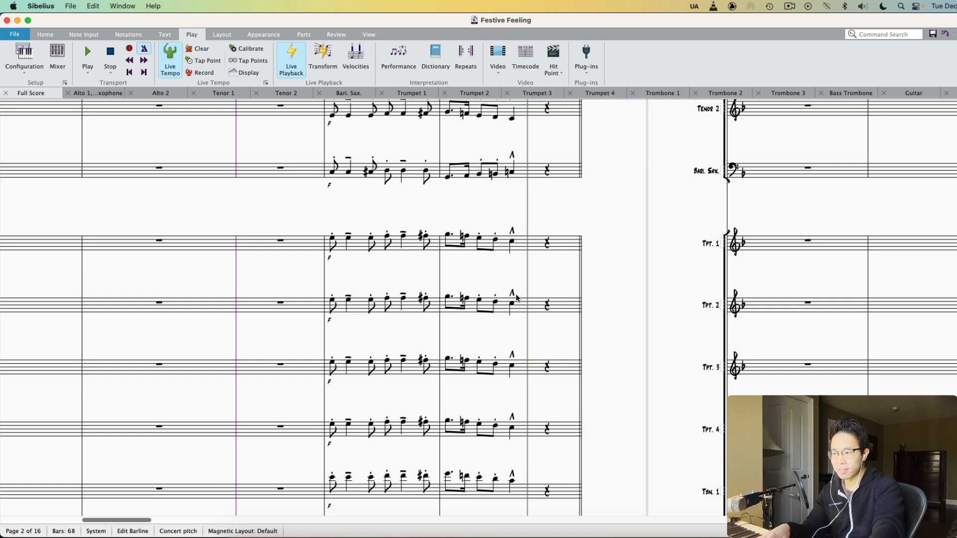
pyautogui.scroll(5, 509, 335)
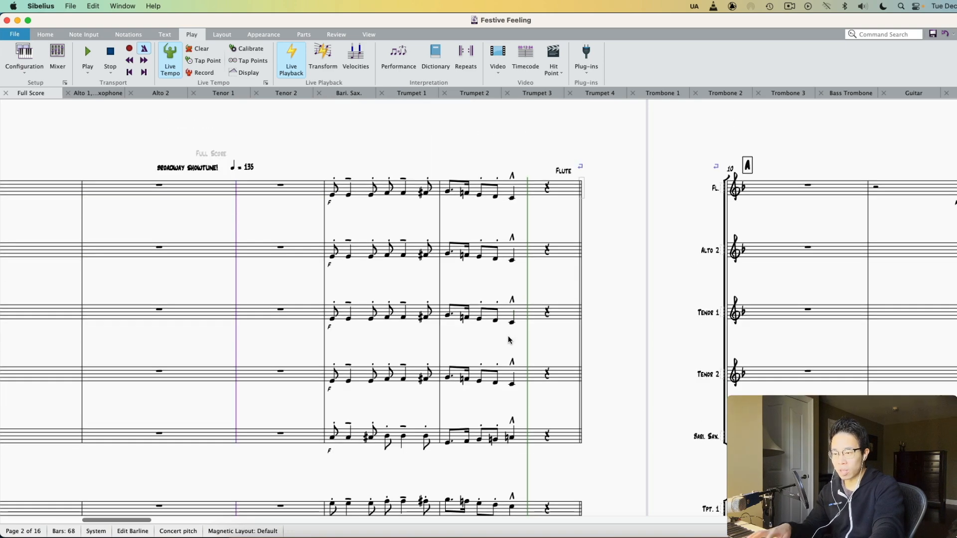
pyautogui.scroll(-5, 490, 215)
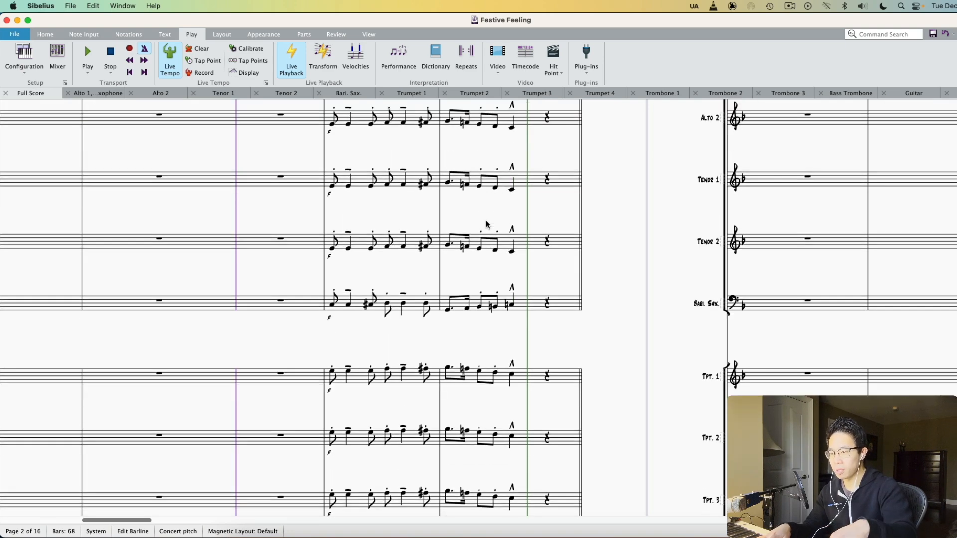
pyautogui.scroll(3, 441, 313)
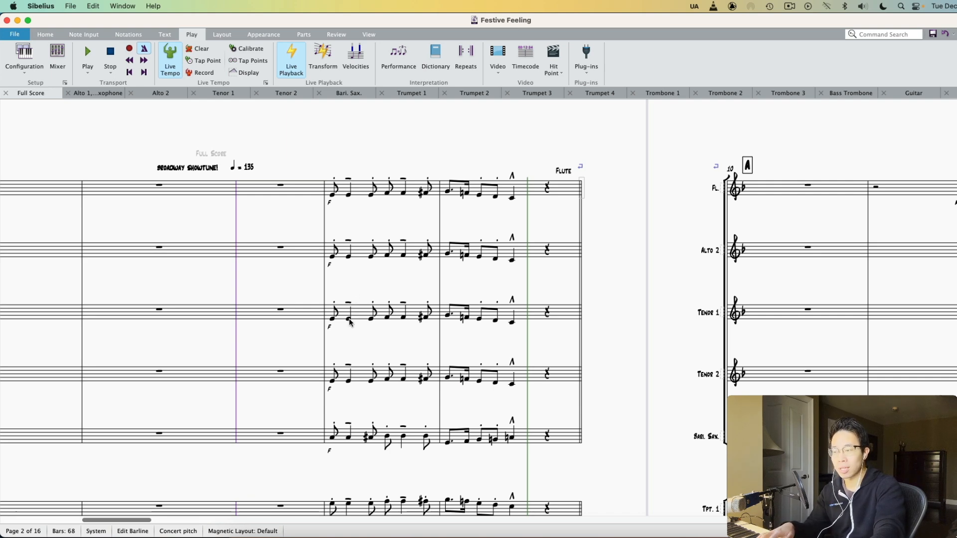
# Inspect the articulations of the Alto 1 hits in bars 8 and 9, selecting the second note and the final marcato accent
pyautogui.click(348, 194)
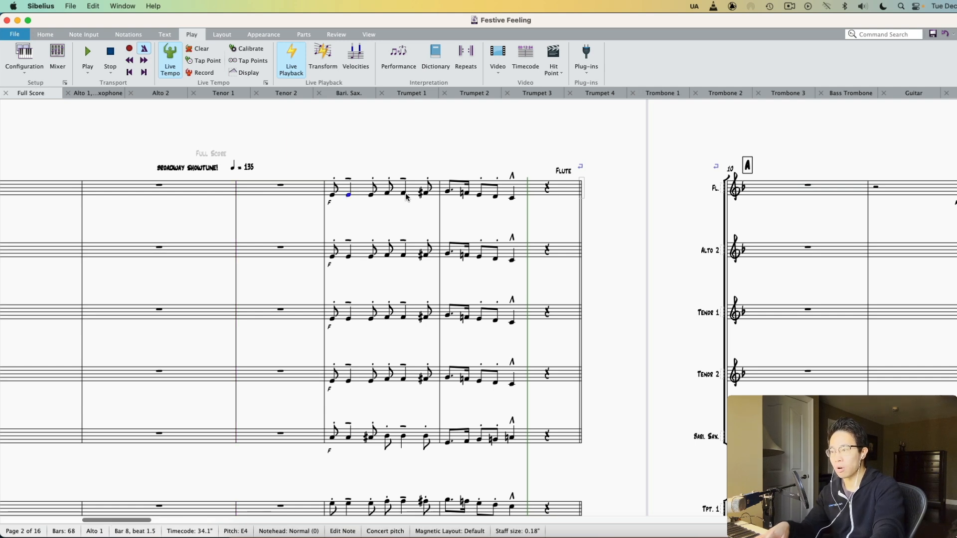
pyautogui.click(407, 215)
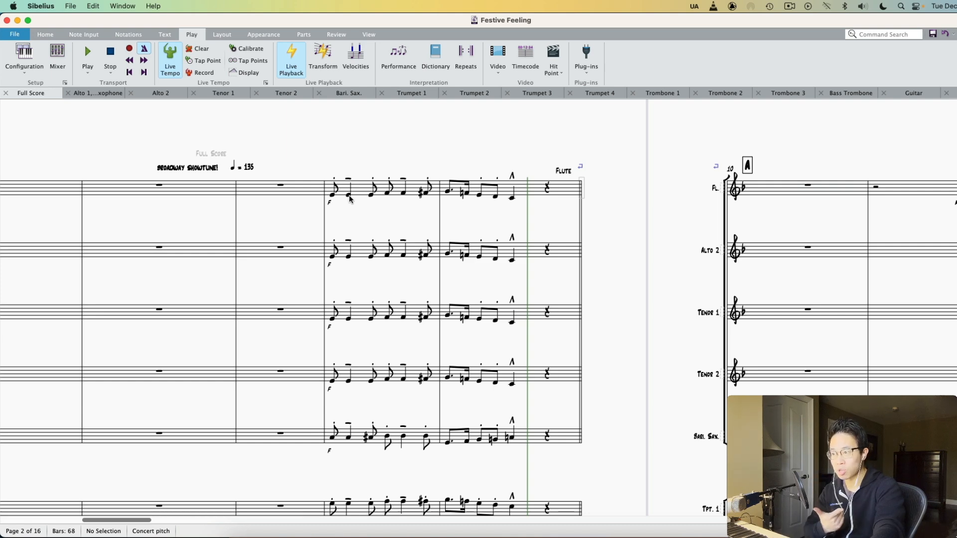
pyautogui.click(512, 176)
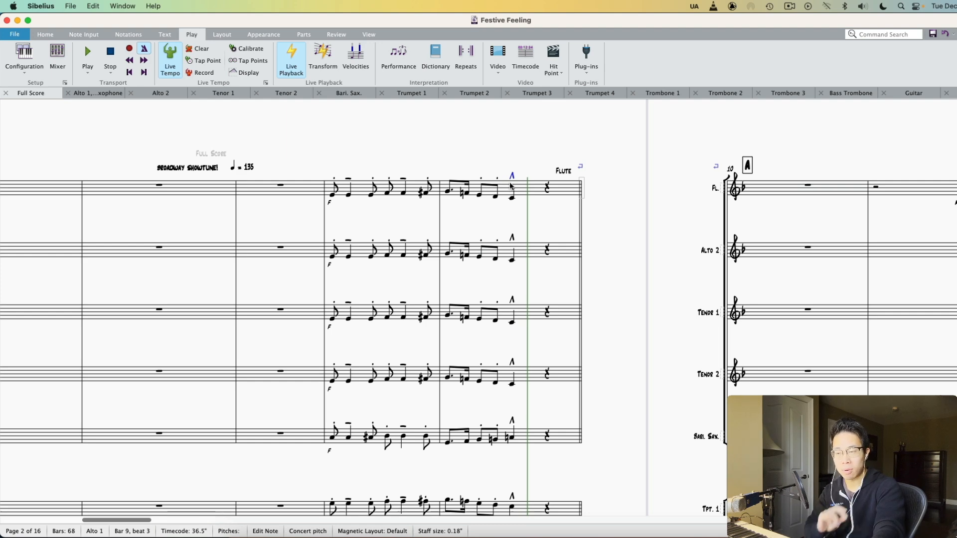
# Inspect the tenuto mark on the second Alto 1 note in bar 8, and the bar's first note
pyautogui.click(349, 179)
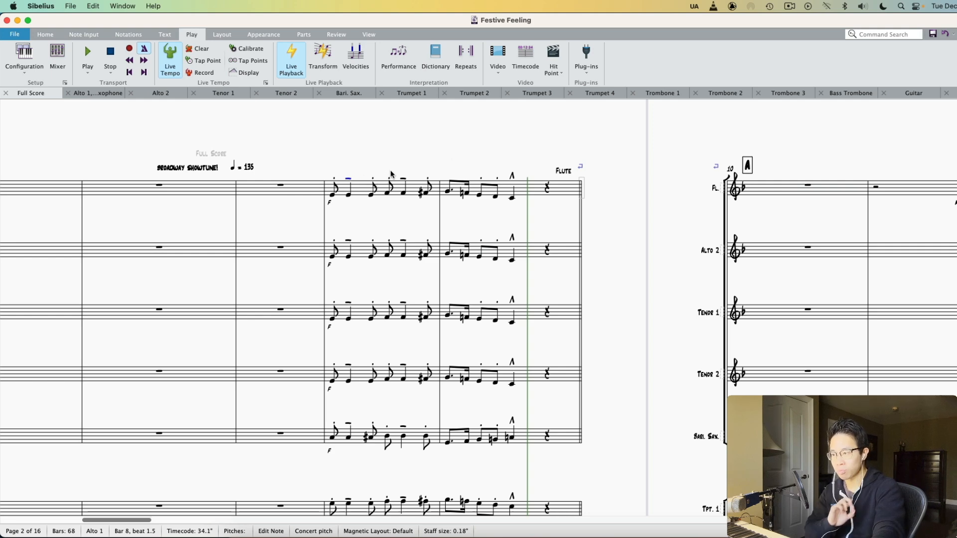
pyautogui.click(332, 194)
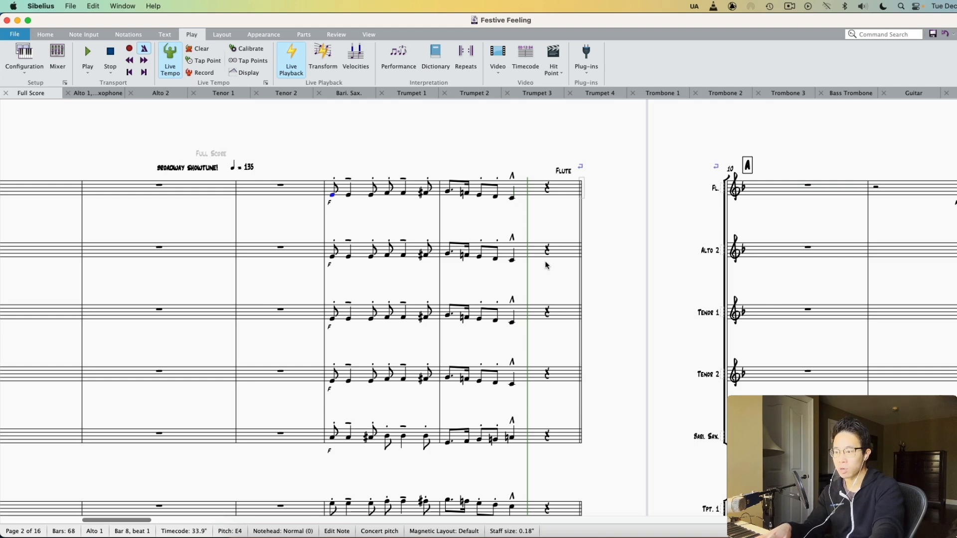
# Examine section A on page 3 and its surrounding pages, from the flute and saxophones down to the rhythm section
pyautogui.scroll(-3, 578, 259)
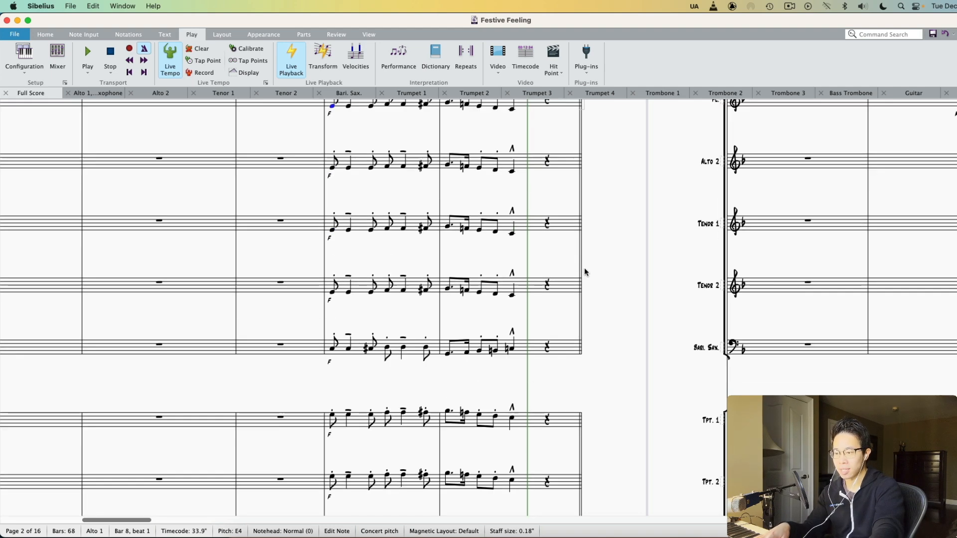
pyautogui.scroll(-15, 584, 268)
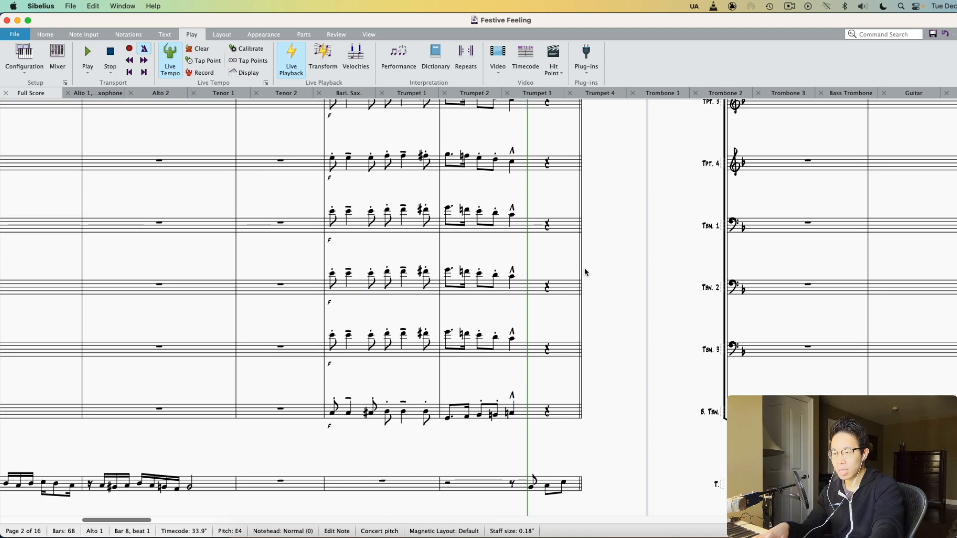
pyautogui.hscroll(15, 583, 269)
pyautogui.scroll(-7, 584, 270)
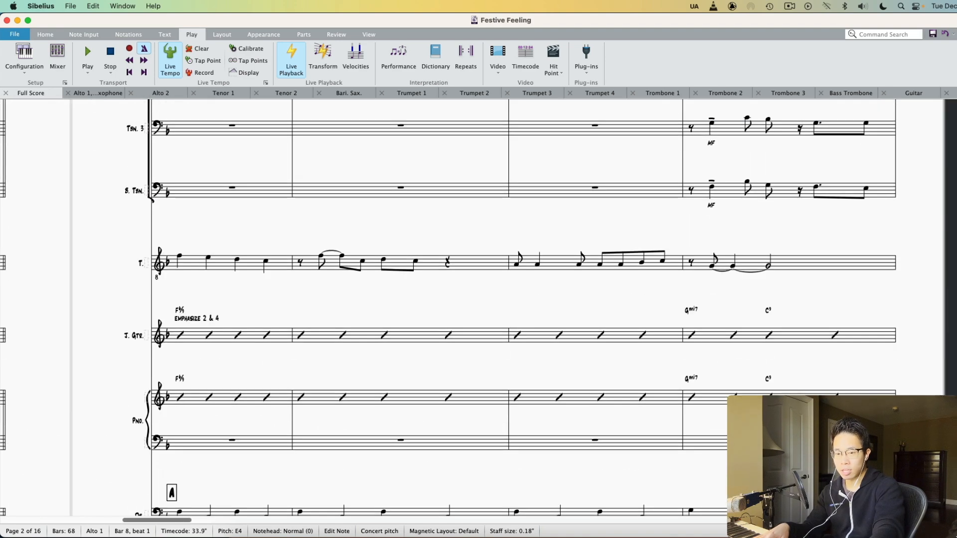
pyautogui.scroll(-7, 584, 270)
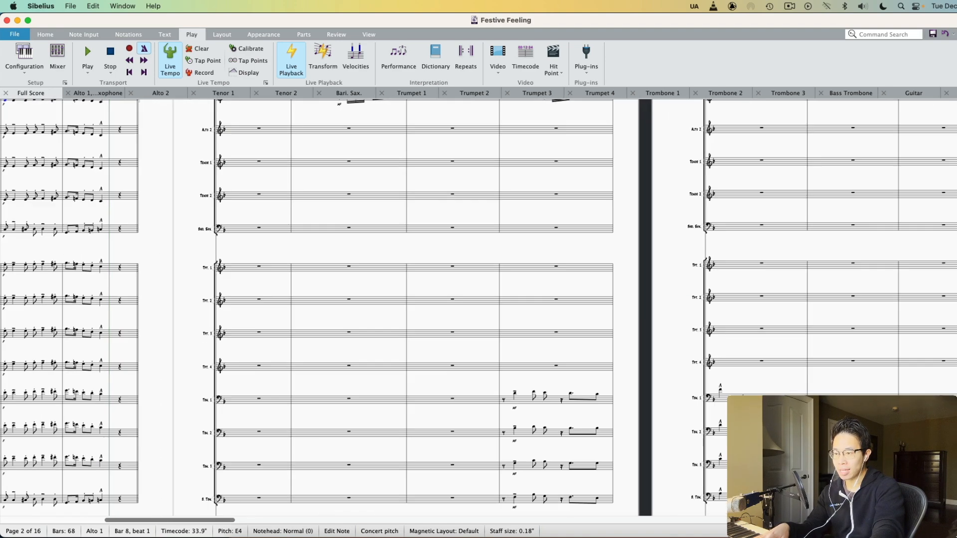
pyautogui.scroll(2, 660, 405)
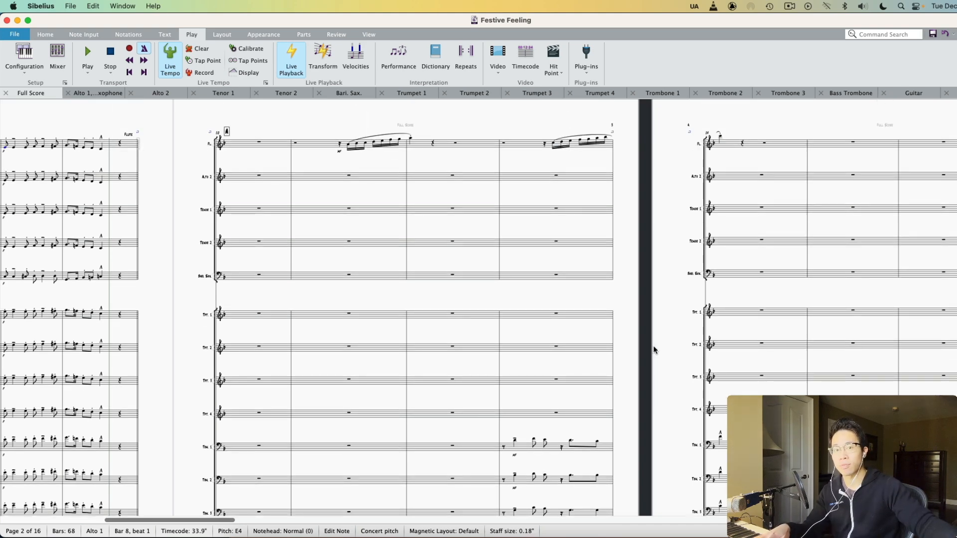
pyautogui.hscroll(-5, 554, 294)
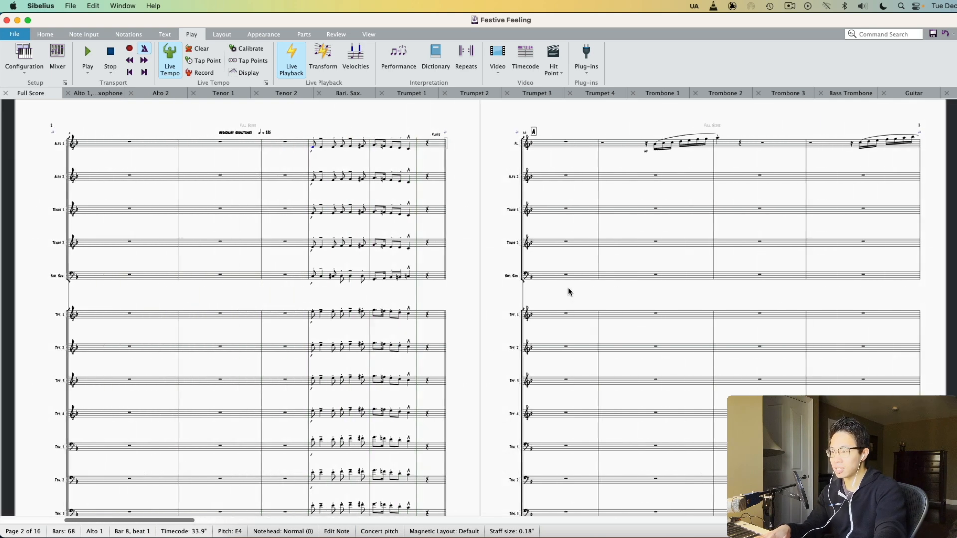
pyautogui.hscroll(3, 569, 292)
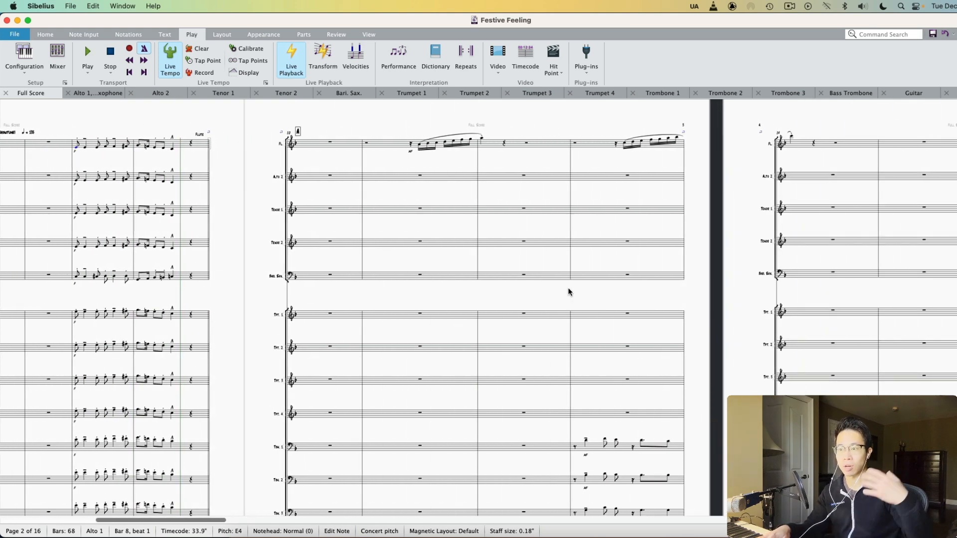
pyautogui.hscroll(3, 493, 254)
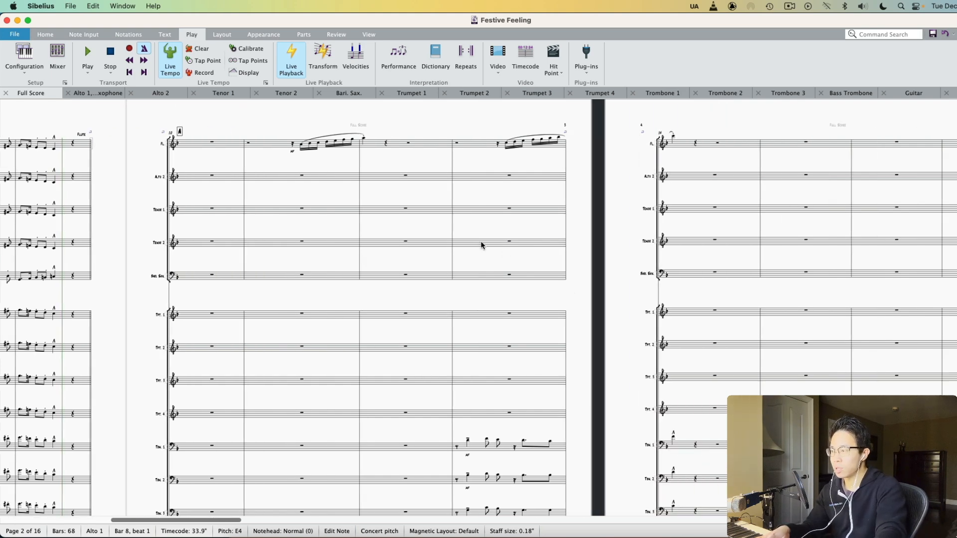
# Play the score from the opening barline of section A and stop playback in its third bar
pyautogui.scroll(-5, 197, 222)
pyautogui.click(169, 252)
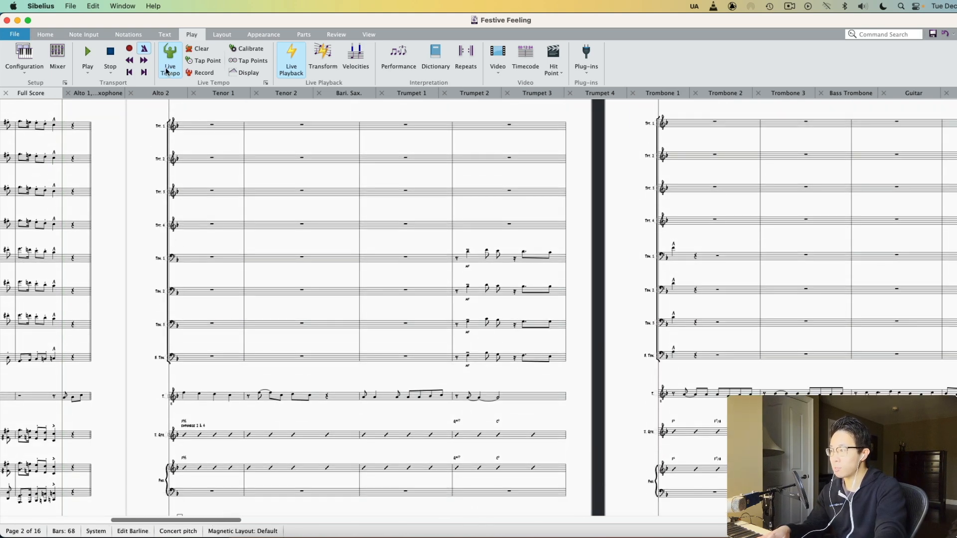
pyautogui.click(88, 73)
pyautogui.click(95, 101)
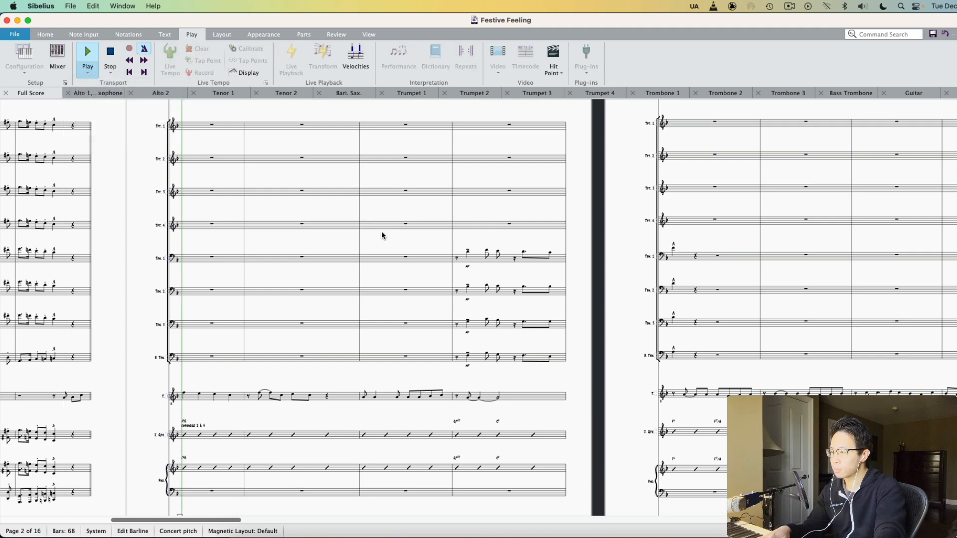
pyautogui.scroll(-6, 444, 298)
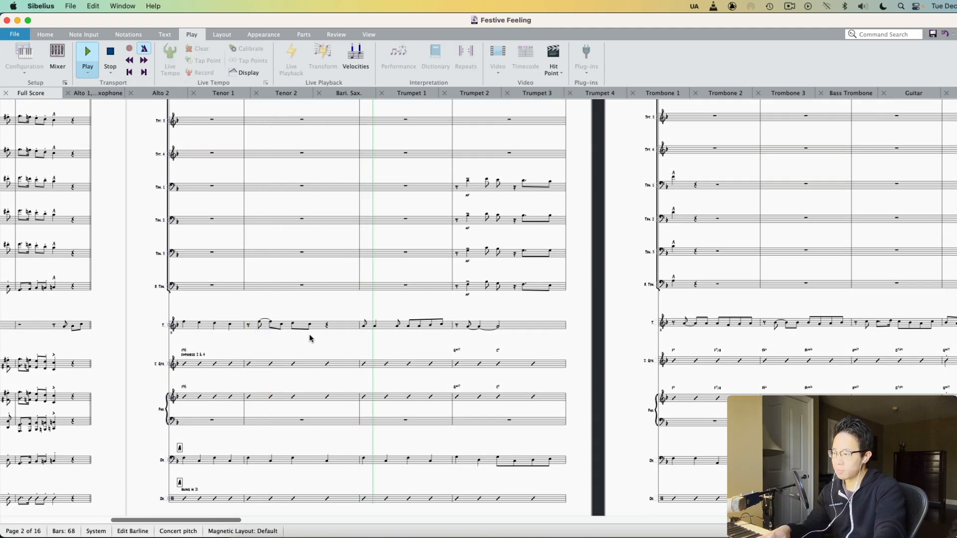
pyautogui.press('space')
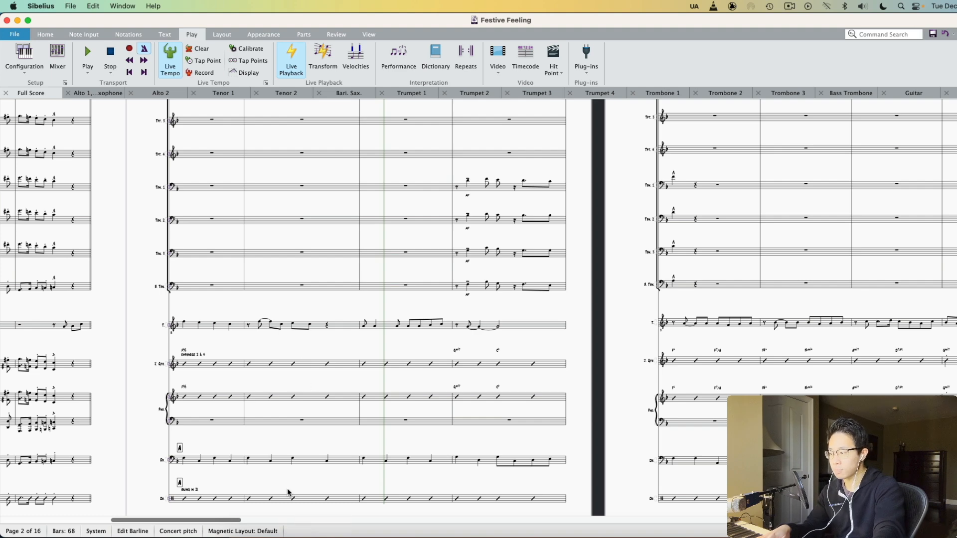
# Review the flute run in section A, resume playback and stop it in the first bar of page 4
pyautogui.scroll(7, 331, 459)
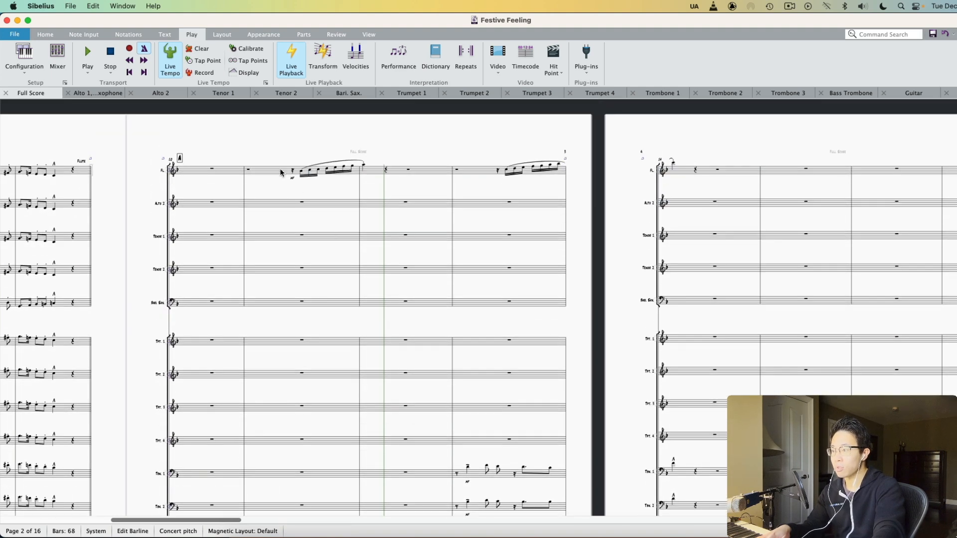
pyautogui.press('space')
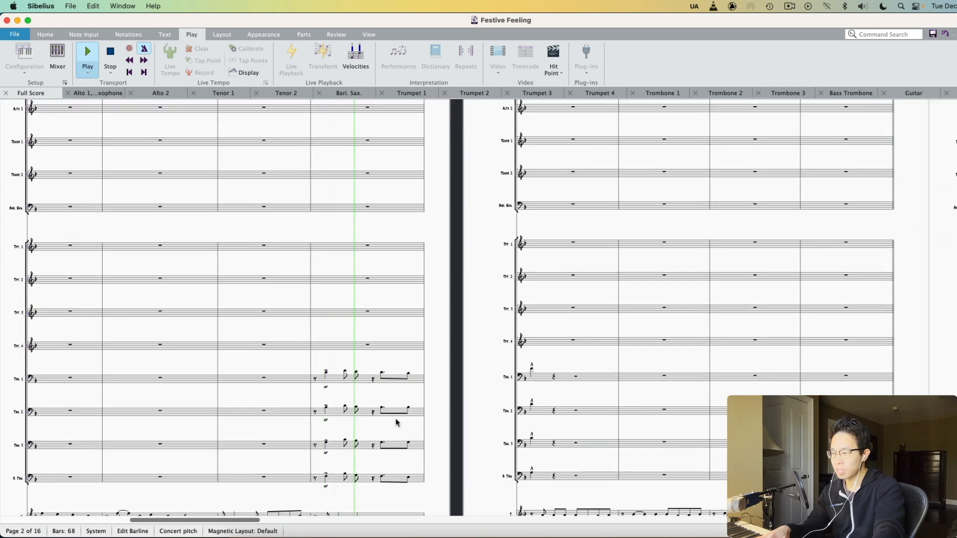
pyautogui.press('space')
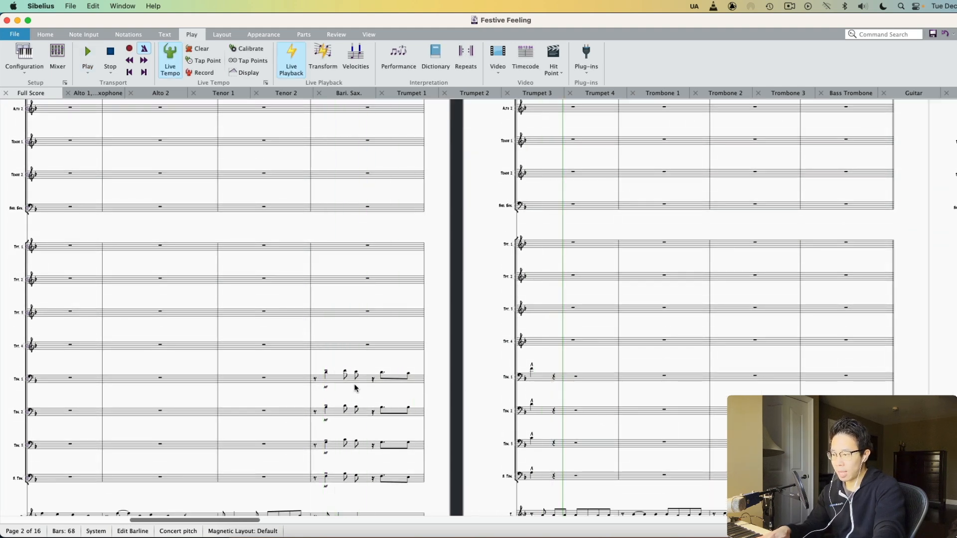
# Select the Trombone 1 passage in bar 13 and enlarge the view of the trombone entrance
pyautogui.click(314, 381)
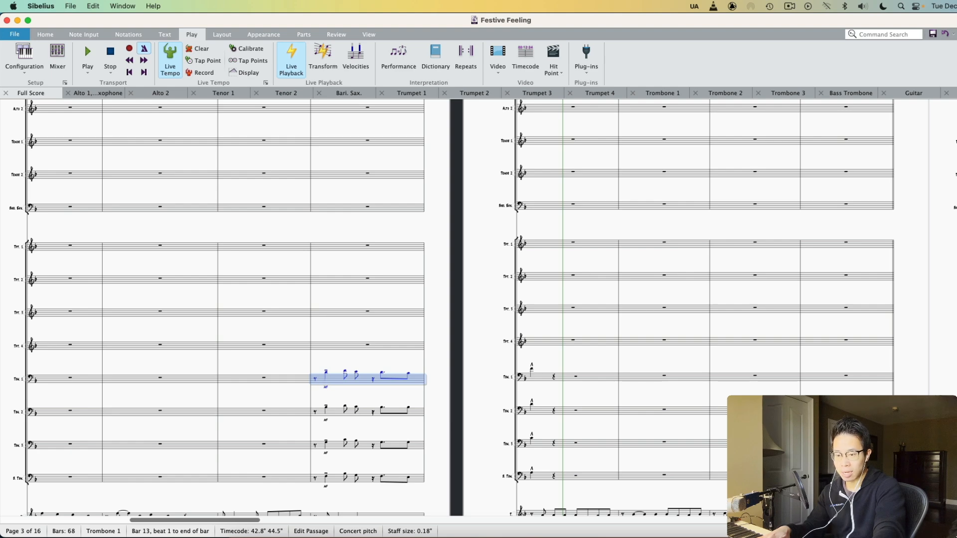
pyautogui.press('super+equal')
pyautogui.press('super+equal')
pyautogui.scroll(-4, 577, 384)
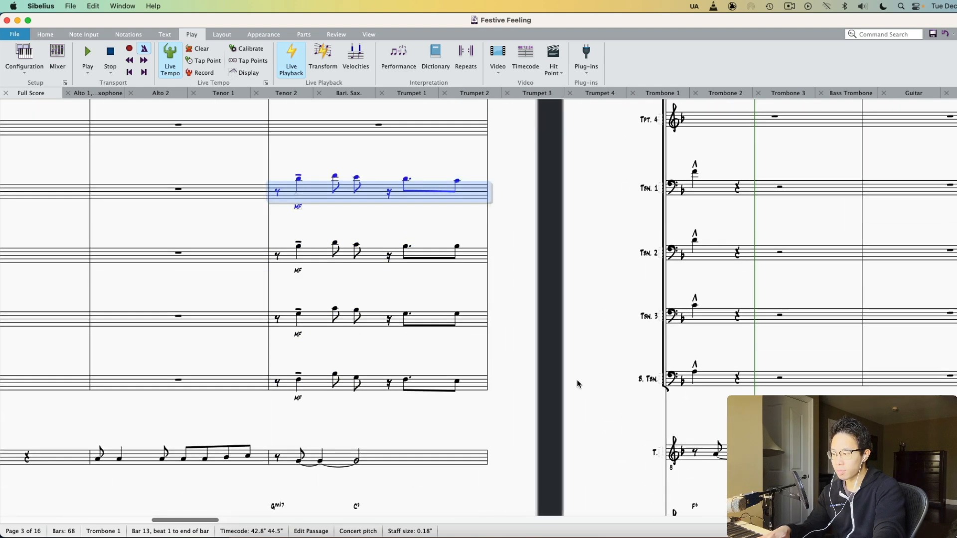
pyautogui.press('Escape')
pyautogui.scroll(2, 577, 384)
# Inspect the first Trombone 1 note in bar 13 and clear the selection
pyautogui.click(338, 280)
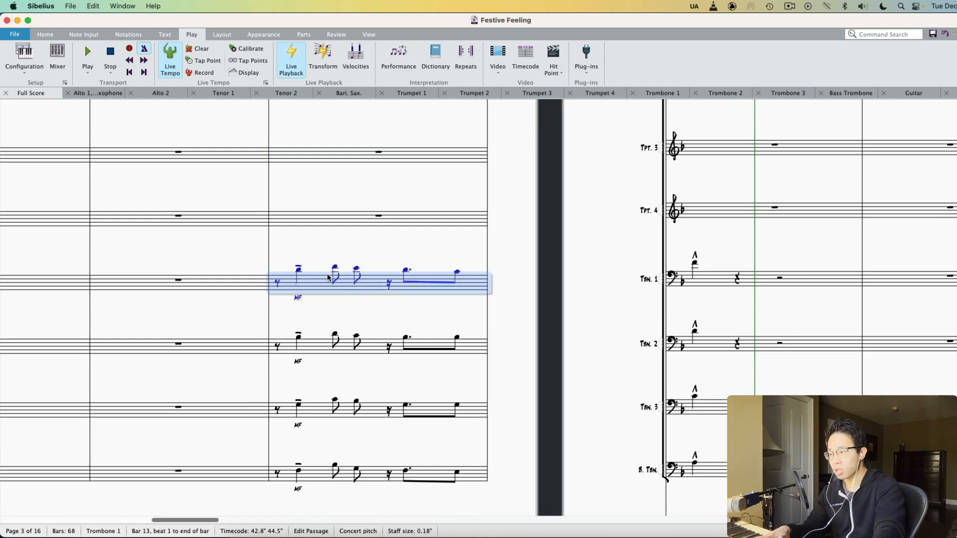
pyautogui.press('Escape')
pyautogui.click(298, 271)
pyautogui.hscroll(-2, 354, 335)
pyautogui.press('Escape')
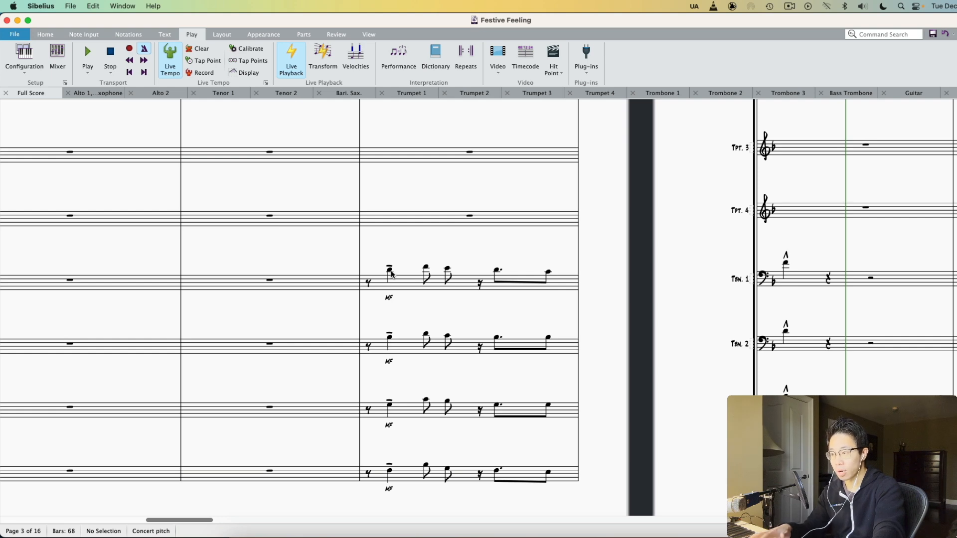
# Compare the trombone voicings in bar 13 with the tenor line and the rhythm section's chord symbols
pyautogui.scroll(-5, 392, 273)
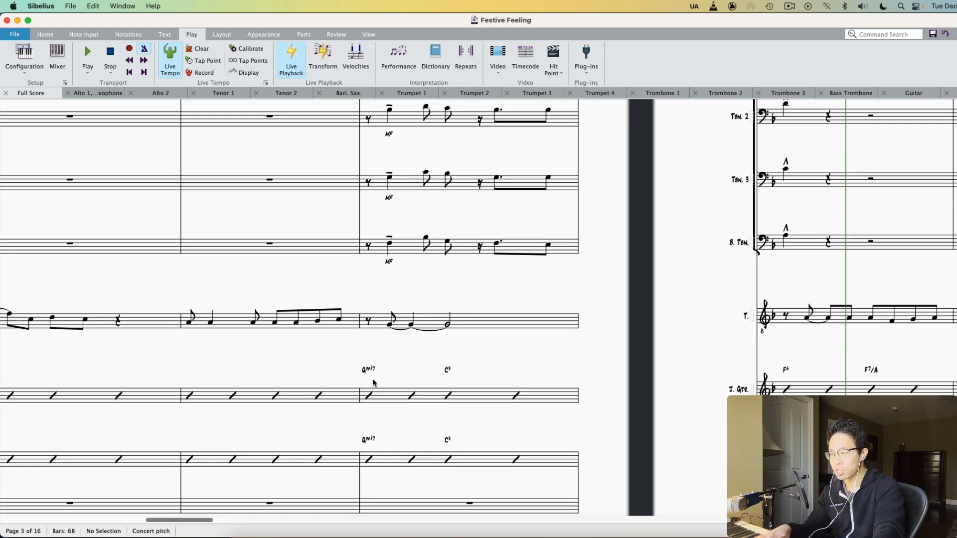
pyautogui.scroll(4, 433, 326)
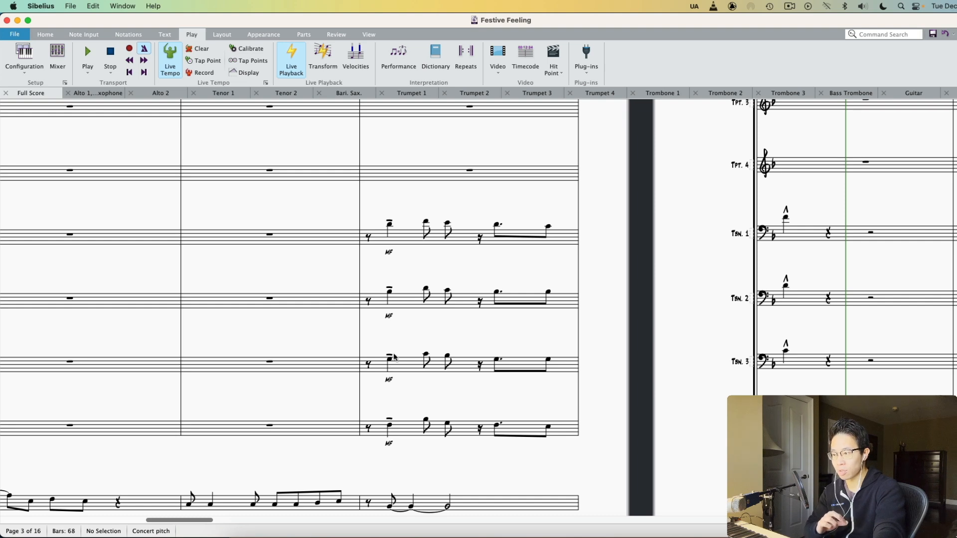
pyautogui.scroll(-5, 393, 357)
pyautogui.scroll(2, 389, 269)
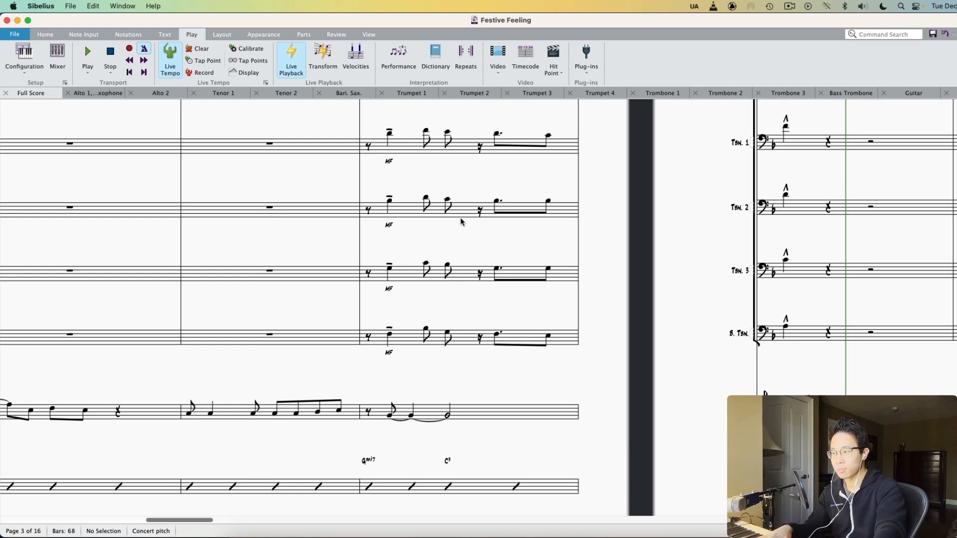
# Inspect the trombone voicing on beat 2.5 of bar 13, checking the Trombone 1 and Trombone 3 notes
pyautogui.scroll(3, 459, 219)
pyautogui.click(425, 222)
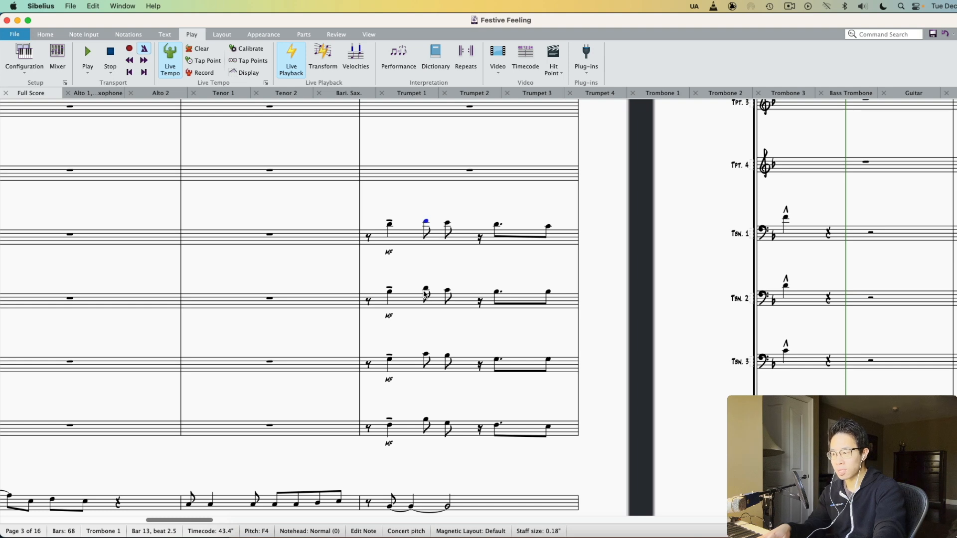
pyautogui.scroll(-3, 434, 349)
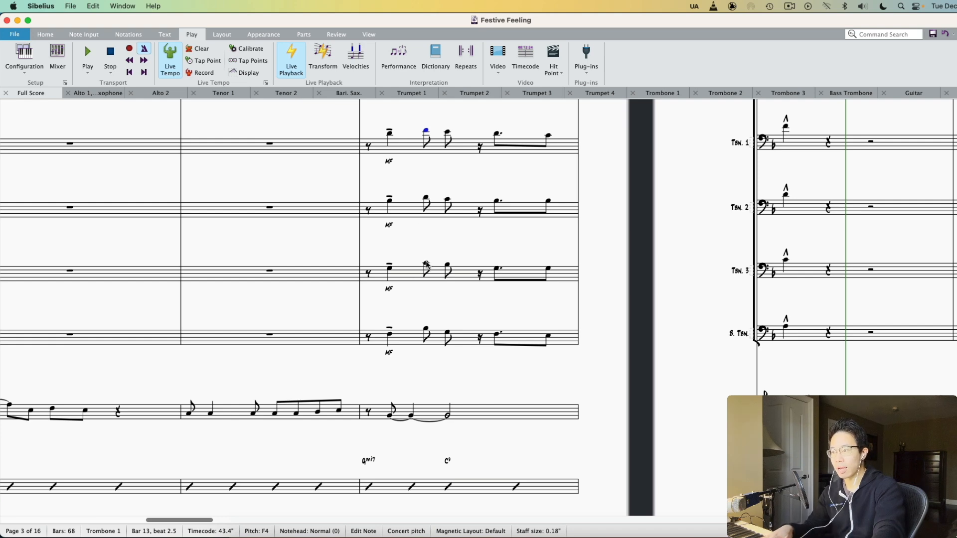
pyautogui.scroll(2, 421, 222)
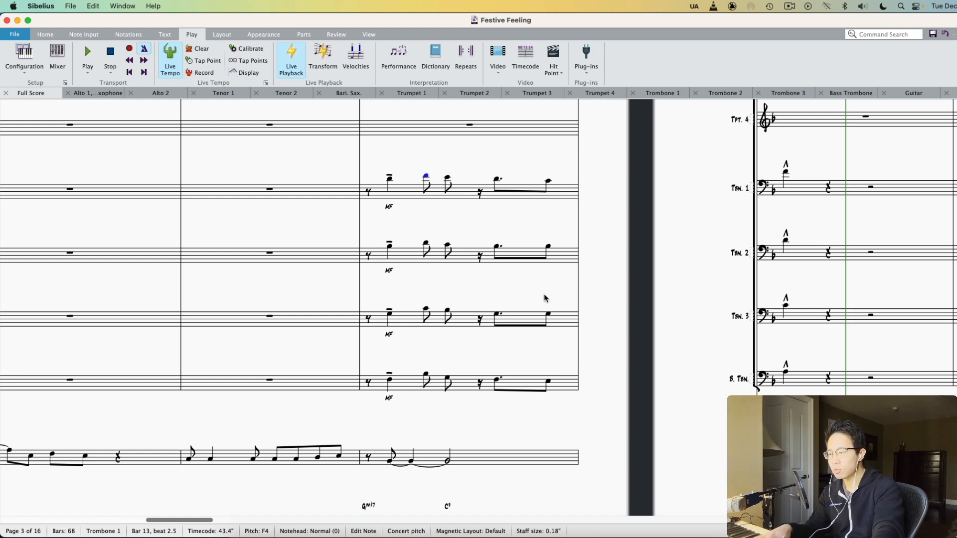
pyautogui.scroll(-2, 530, 359)
pyautogui.scroll(2, 530, 359)
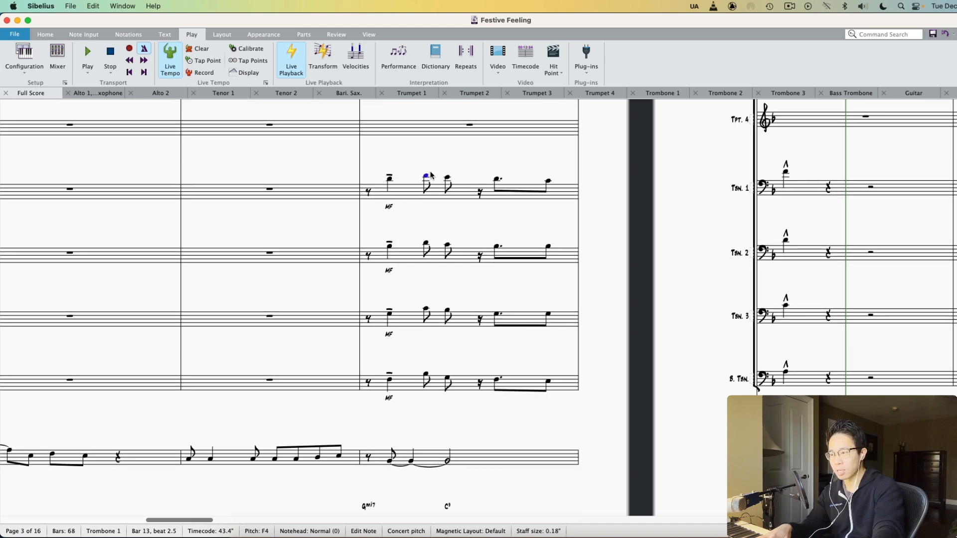
pyautogui.click(426, 309)
pyautogui.press('Escape')
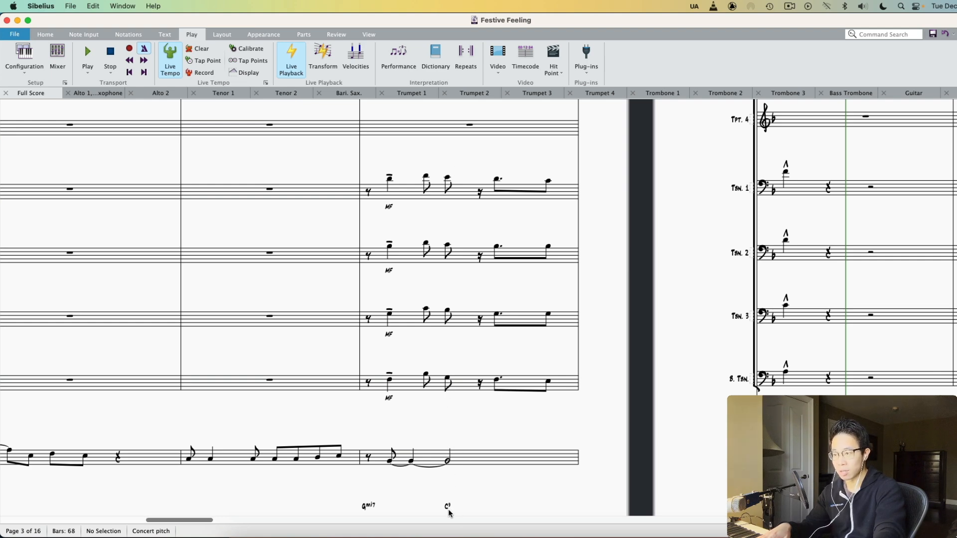
# Inspect the beat 3 notes of Trombone 1 and Trombone 2 in bar 13
pyautogui.click(447, 177)
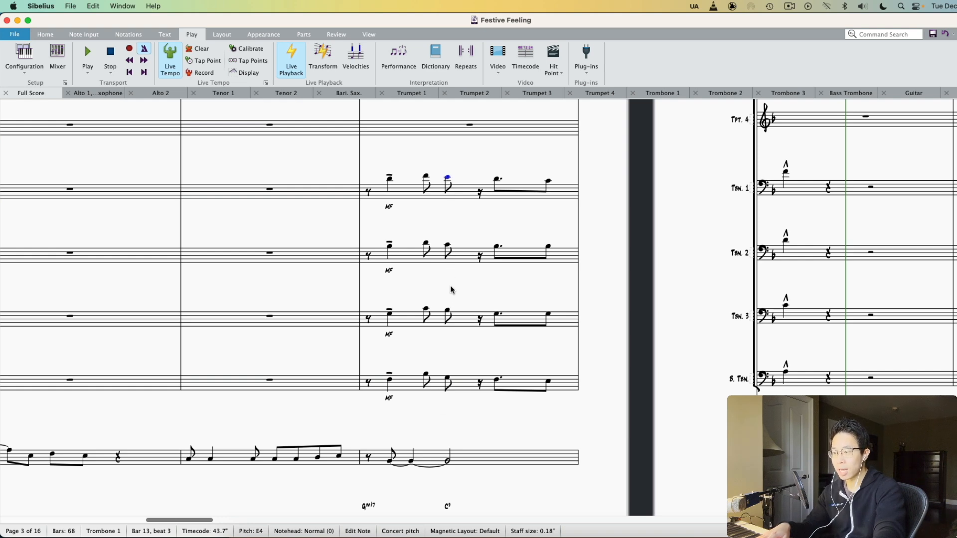
pyautogui.click(446, 244)
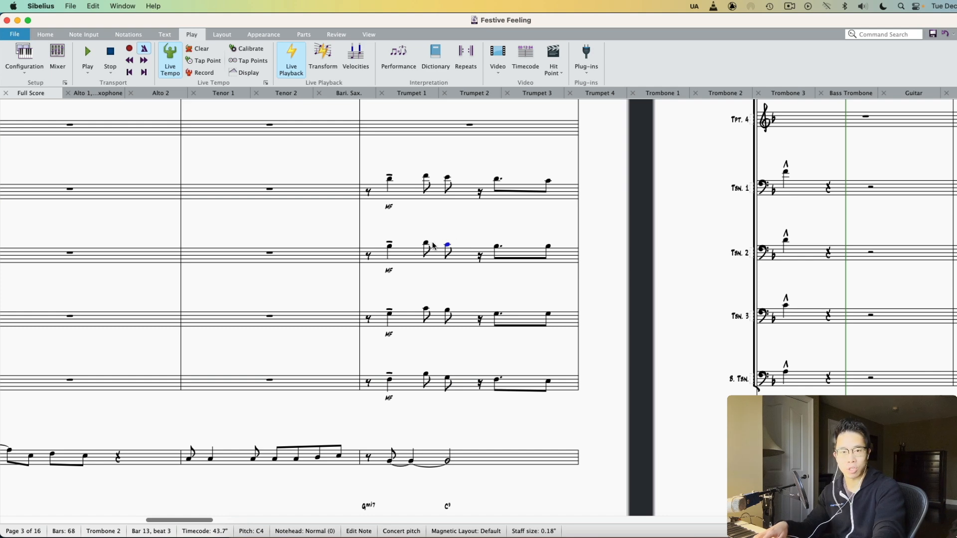
pyautogui.hscroll(-5, 404, 258)
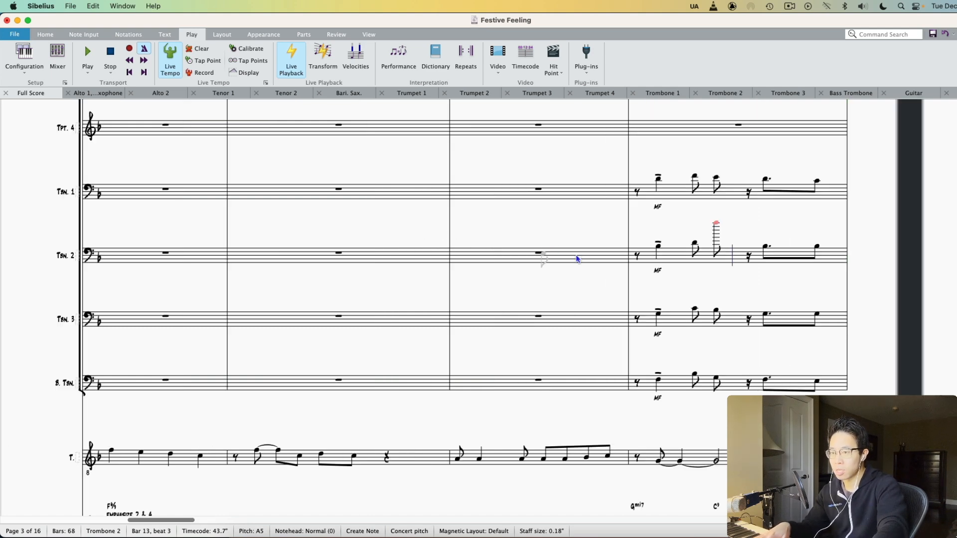
pyautogui.hscroll(5, 642, 271)
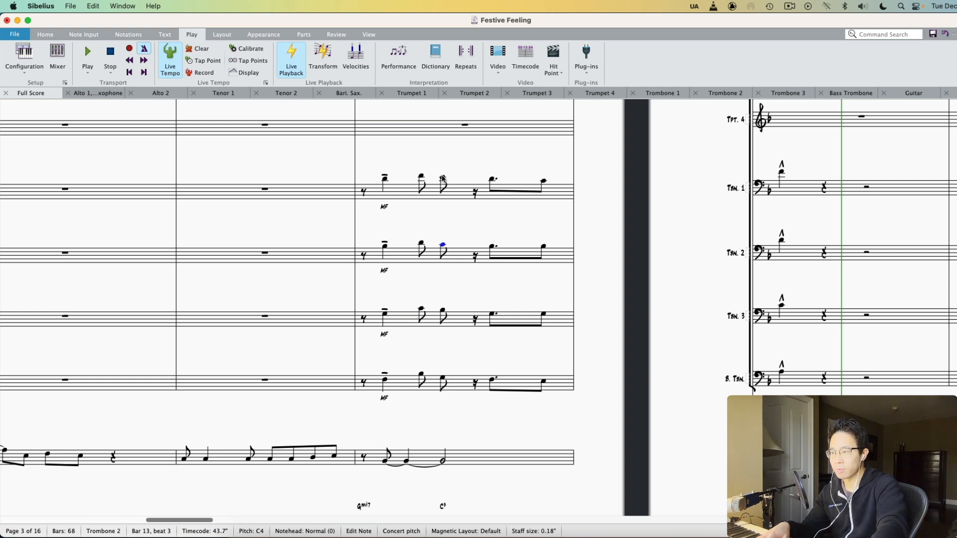
# Compare the movement between the beat 2.5 and beat 3 notes in the upper two trombones of bar 13, and clear the selection
pyautogui.click(422, 176)
pyautogui.click(444, 177)
pyautogui.click(442, 178)
pyautogui.click(421, 244)
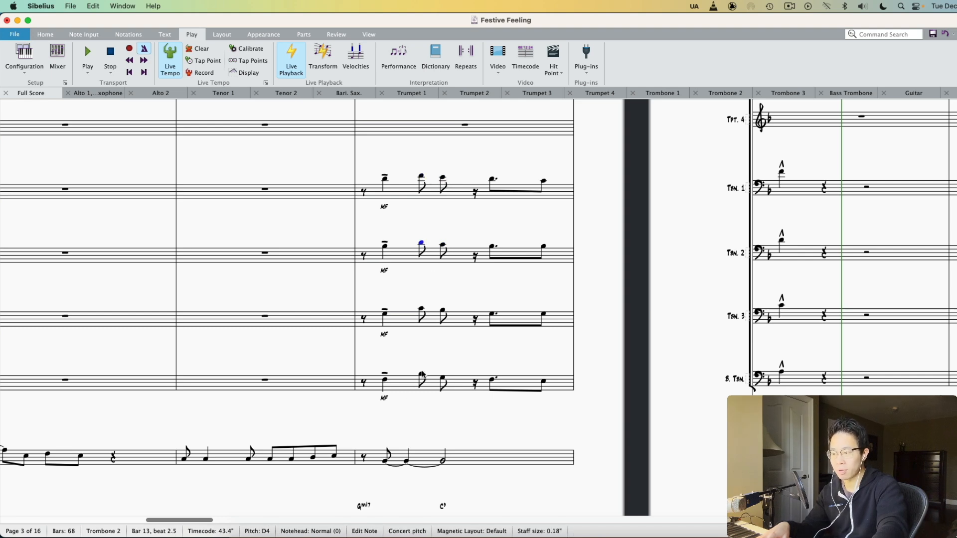
pyautogui.click(478, 354)
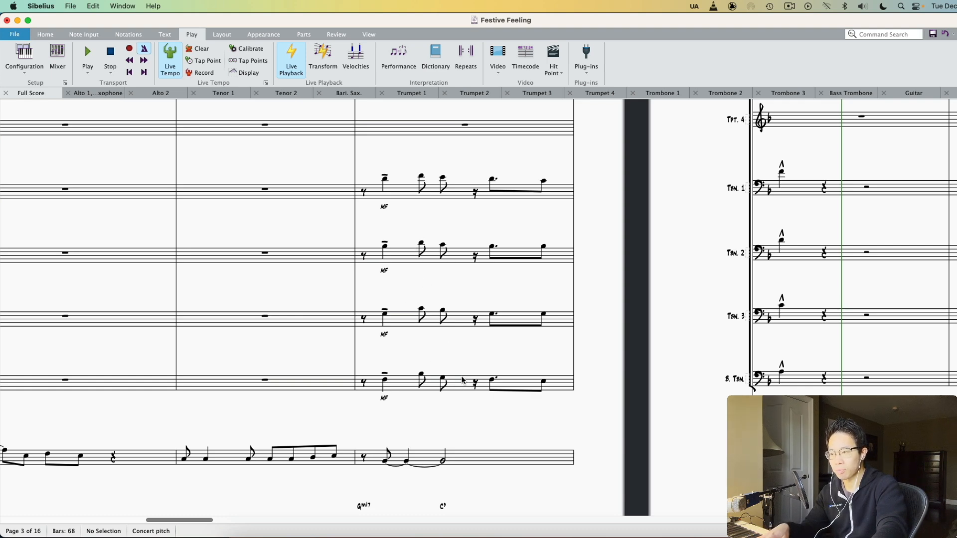
# Review the trombone line from bar 13 into bar 14, and play the score through to the start of section C
pyautogui.hscroll(5, 525, 275)
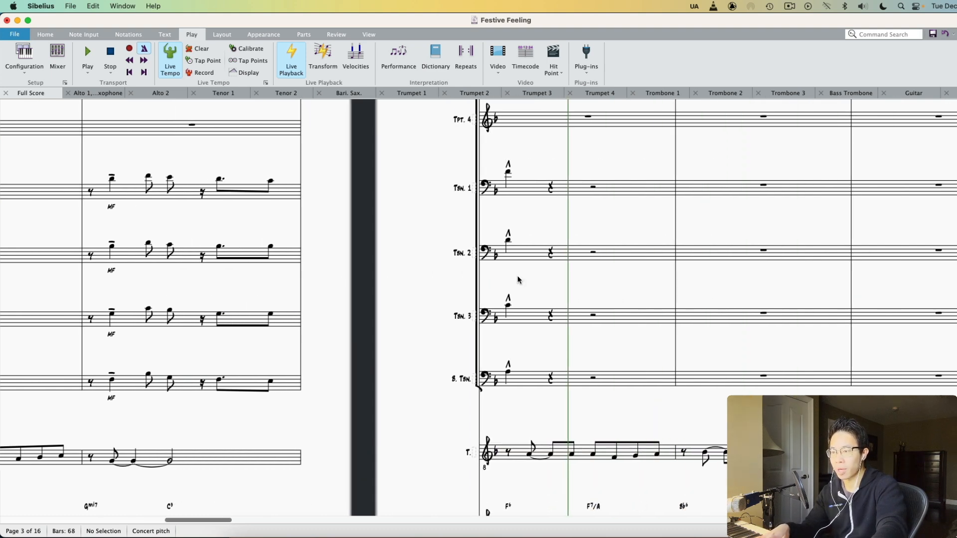
pyautogui.hscroll(-1, 303, 382)
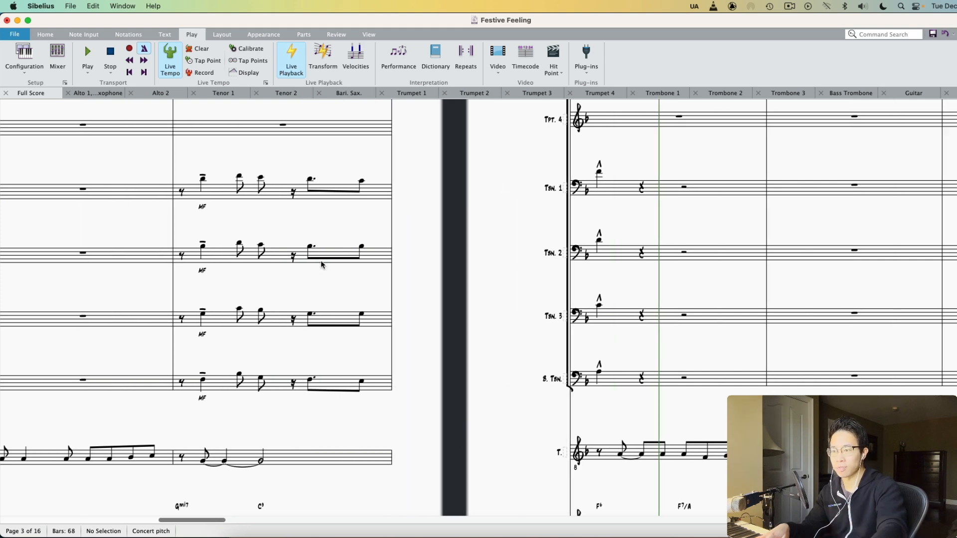
pyautogui.press('super+minus')
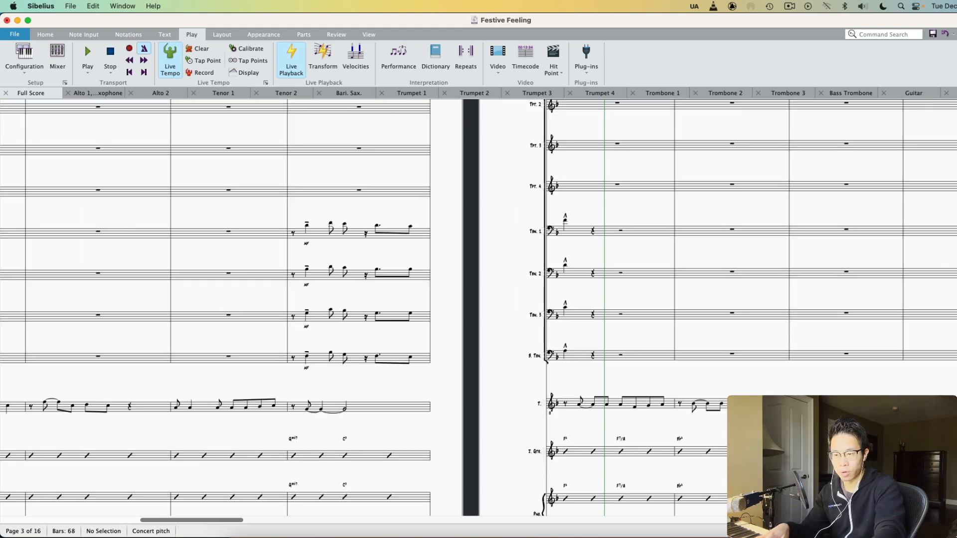
pyautogui.hscroll(4, 731, 370)
pyautogui.scroll(3, 731, 370)
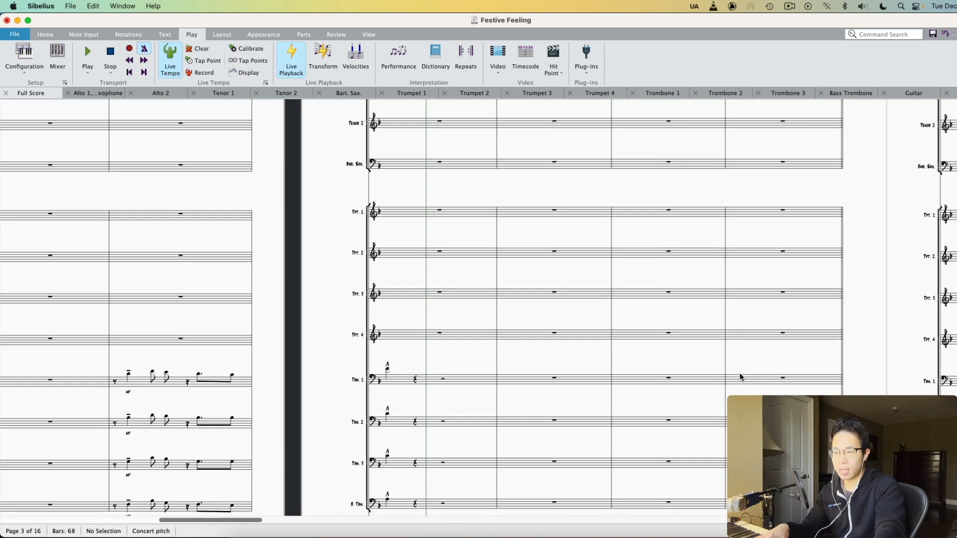
pyautogui.press('space')
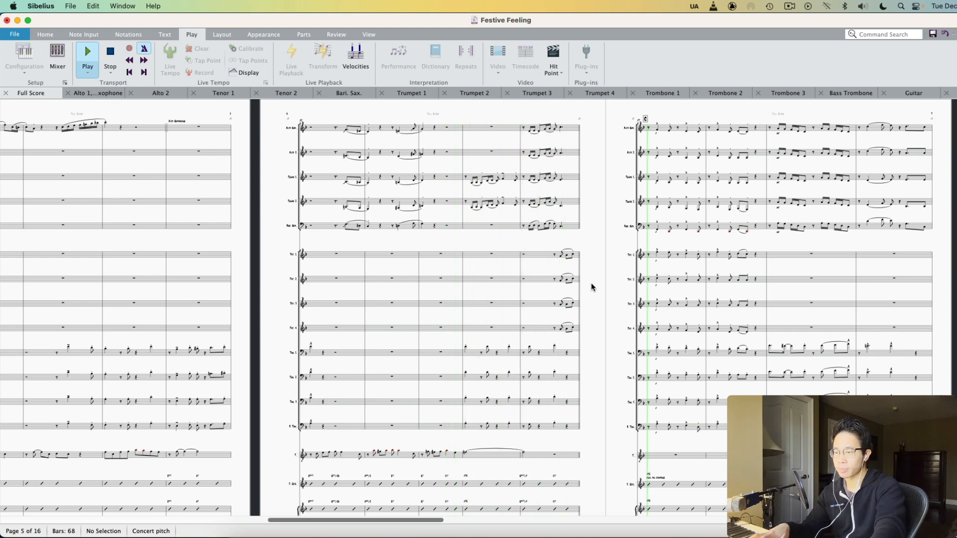
pyautogui.press('space')
# Check the four trumpets' pickup in bar 26, and compare it with the ensemble writing before and during section A
pyautogui.click(546, 259)
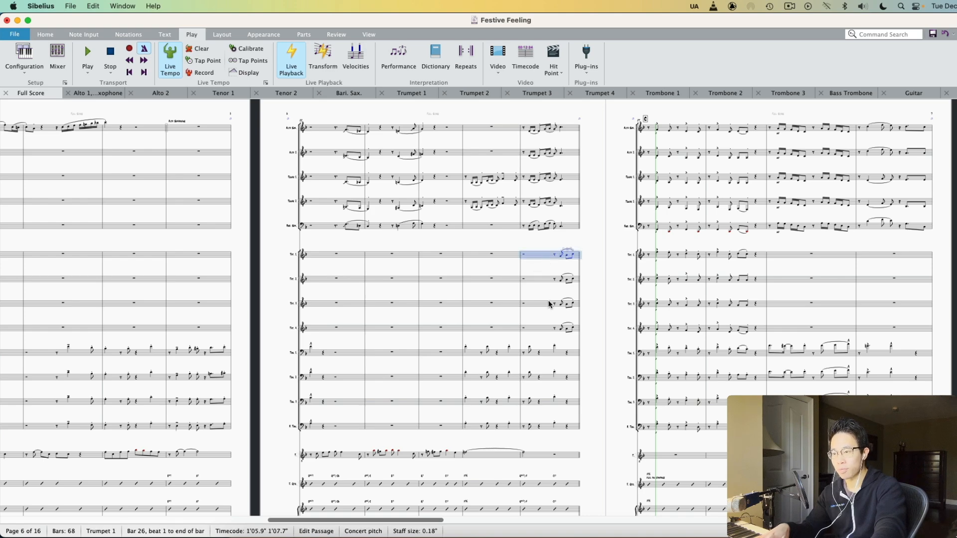
pyautogui.keyDown('shift'); pyautogui.click(541, 330); pyautogui.keyUp('shift')
pyautogui.click(614, 299)
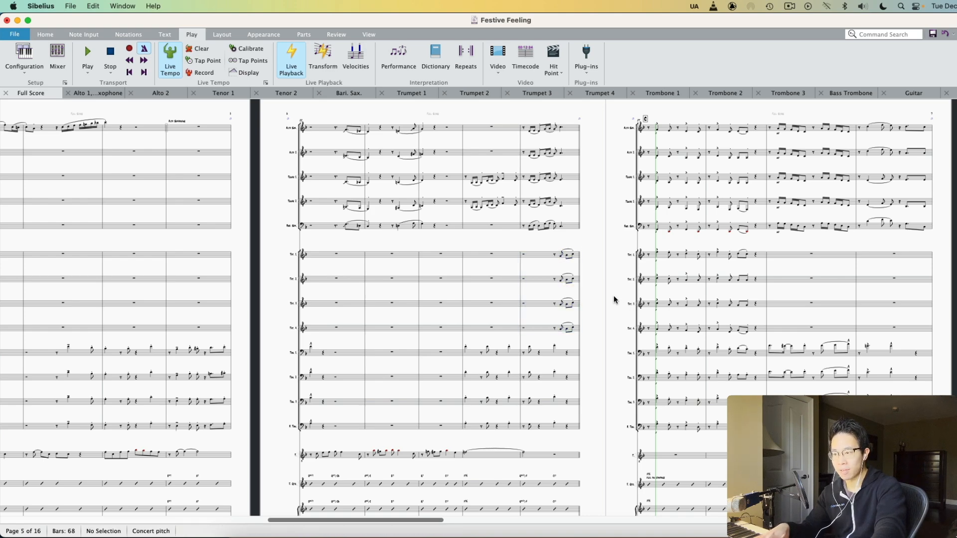
pyautogui.hscroll(-15, 614, 299)
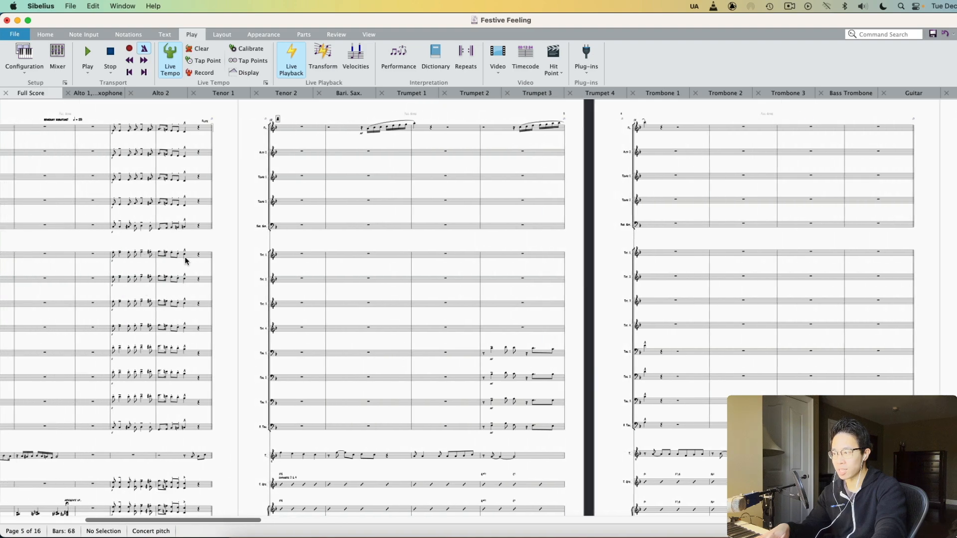
pyautogui.hscroll(15, 550, 314)
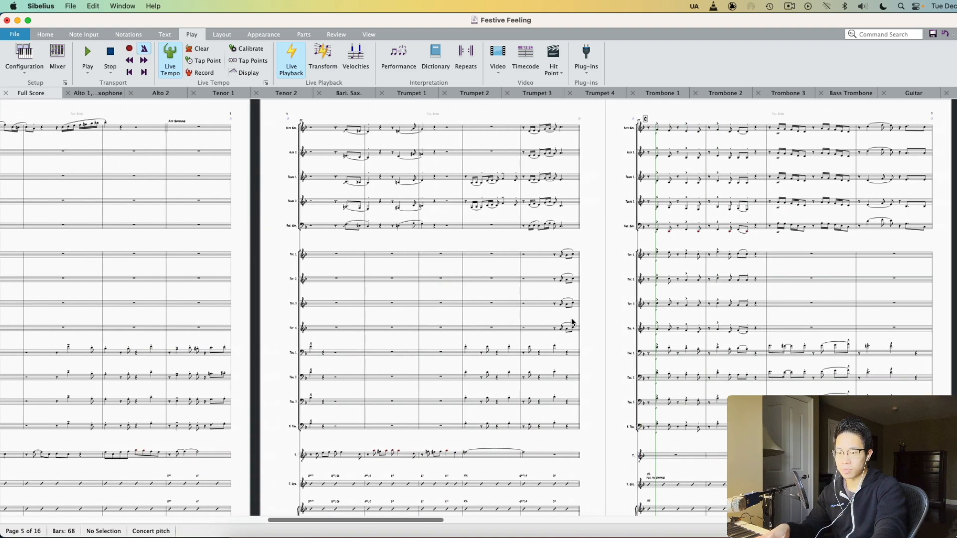
pyautogui.hscroll(-3, 571, 320)
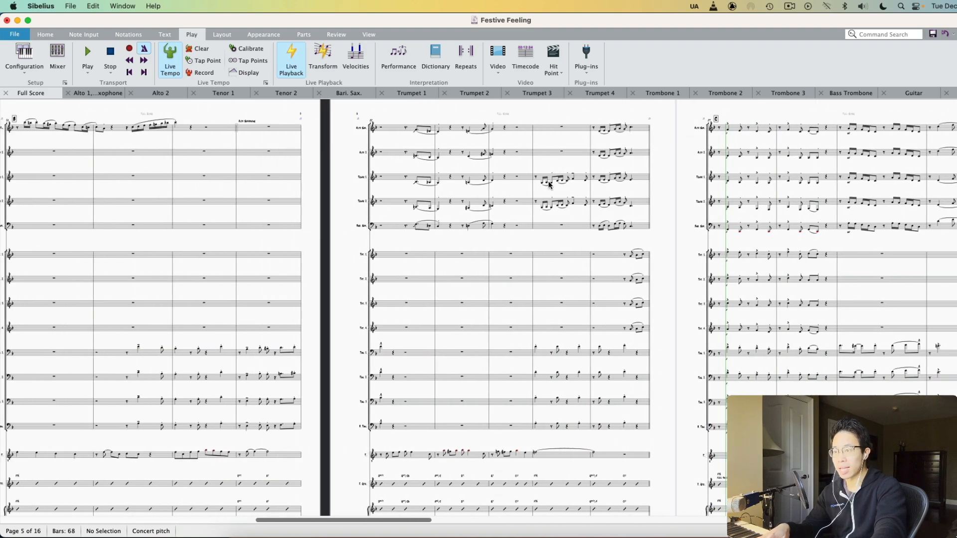
# Examine the saxophone lines and trombone hits in the bars leading into section C
pyautogui.press('super+equal')
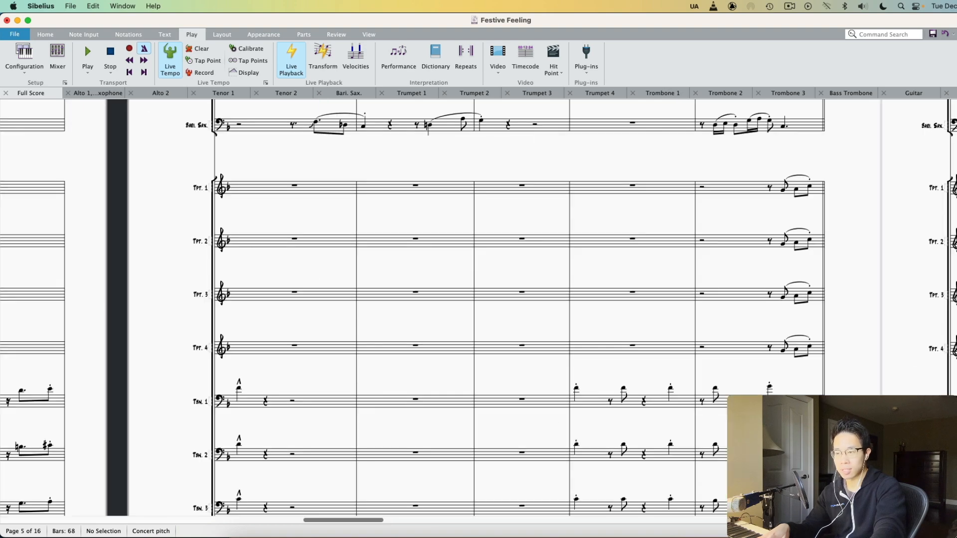
pyautogui.scroll(5, 664, 297)
pyautogui.hscroll(10, 601, 271)
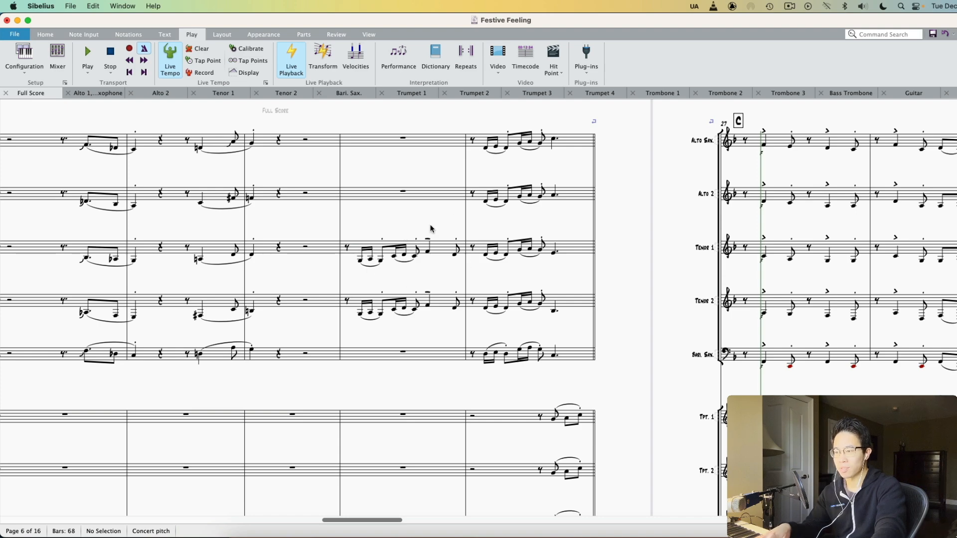
pyautogui.scroll(-10, 438, 247)
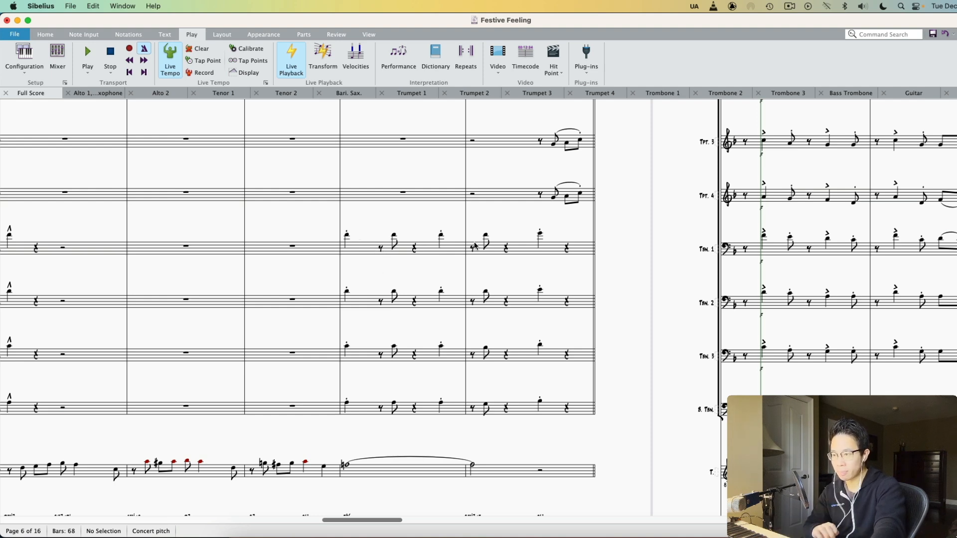
pyautogui.hscroll(5, 545, 302)
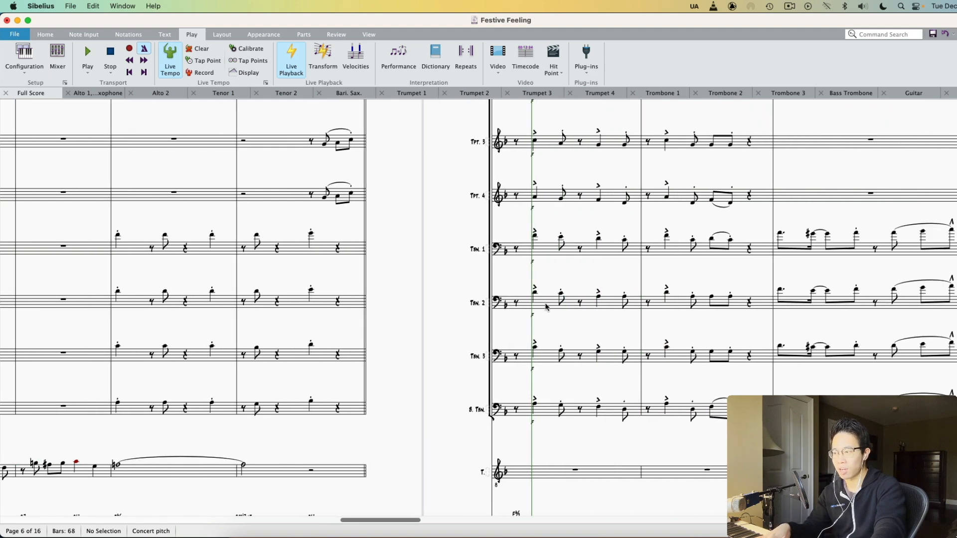
# Inspect the bar 26 pickup from Trumpet 1 down to Trumpet 4, and clear the selection
pyautogui.scroll(3, 545, 307)
pyautogui.click(300, 189)
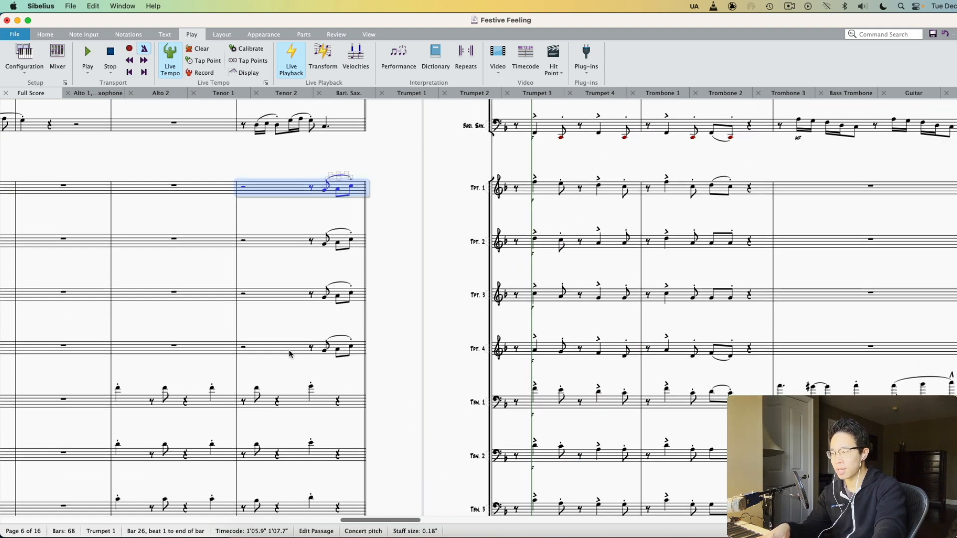
pyautogui.click(290, 352)
pyautogui.click(297, 194)
pyautogui.press('Escape')
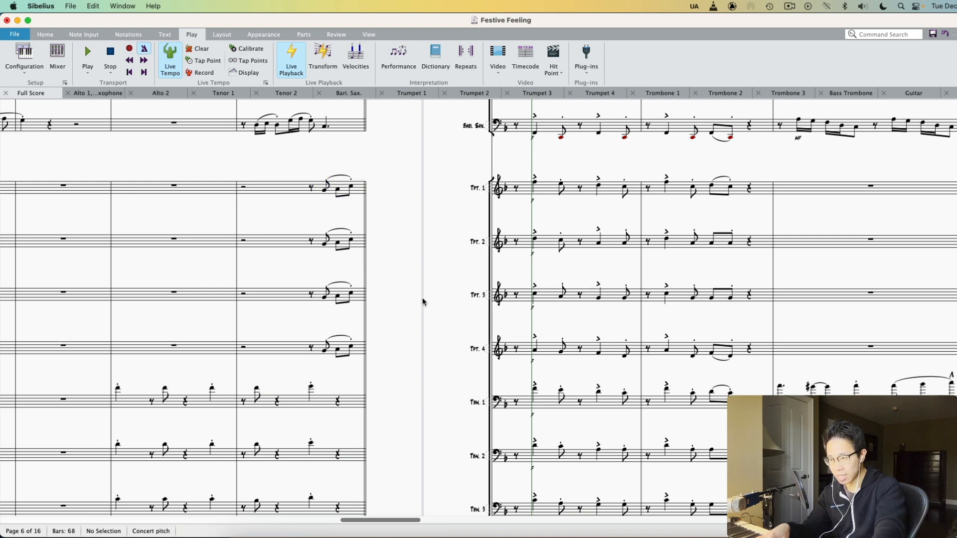
# Review the horn and rhythm section parts at section C, and play the ensemble hits in bars 27 and 28
pyautogui.hscroll(5, 573, 276)
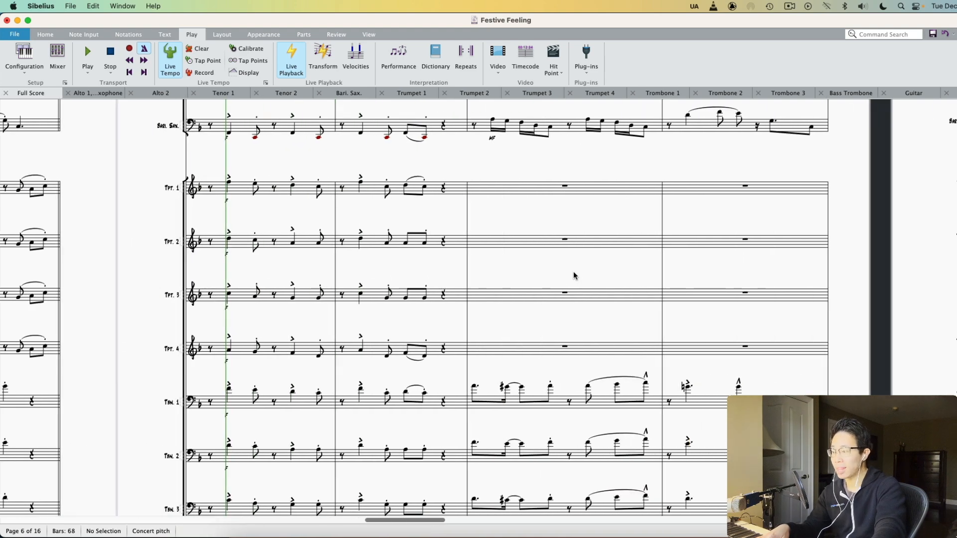
pyautogui.scroll(-5, 268, 417)
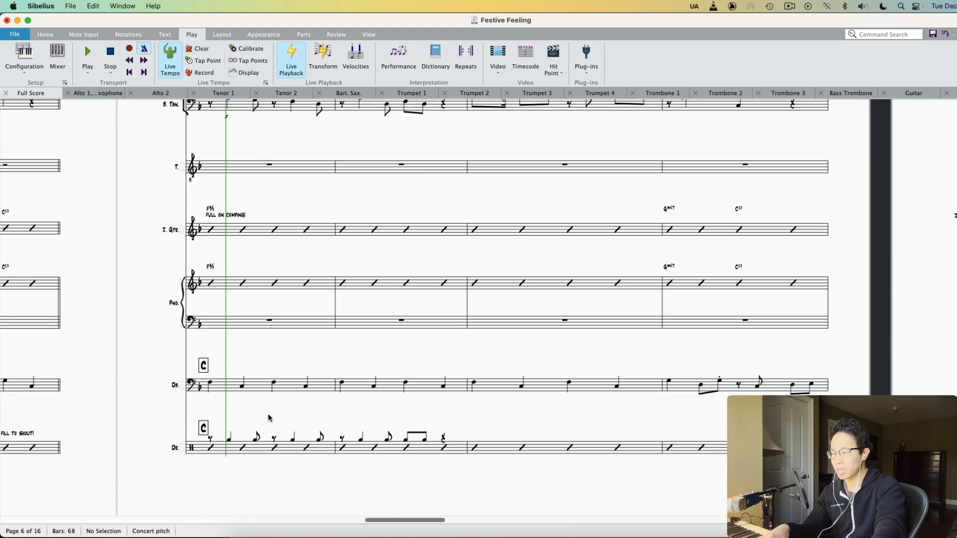
pyautogui.scroll(8, 239, 421)
pyautogui.scroll(5, 216, 425)
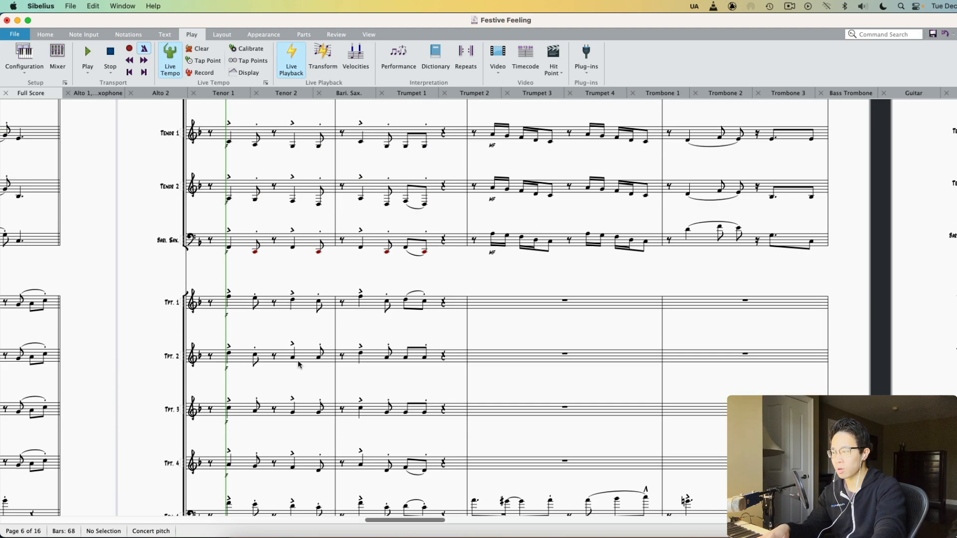
pyautogui.press('space')
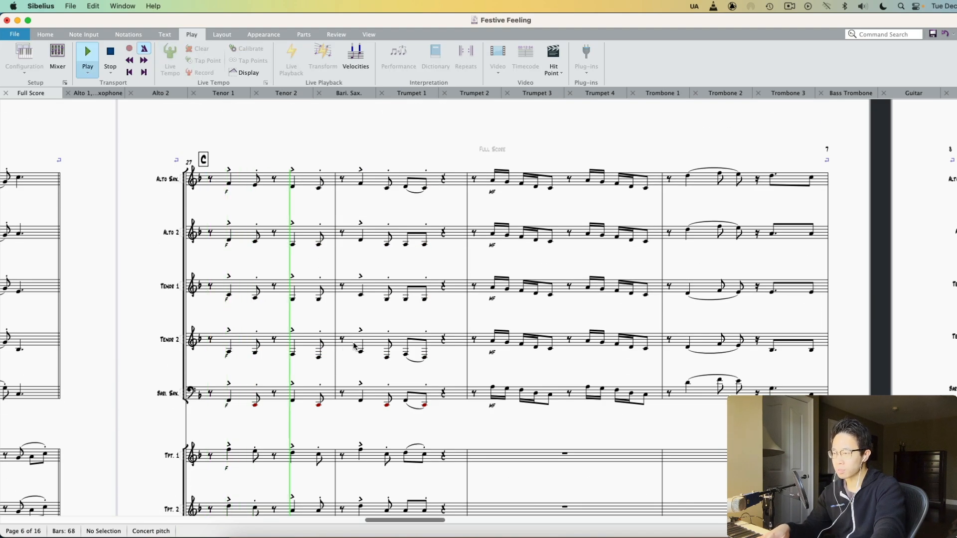
pyautogui.press('space')
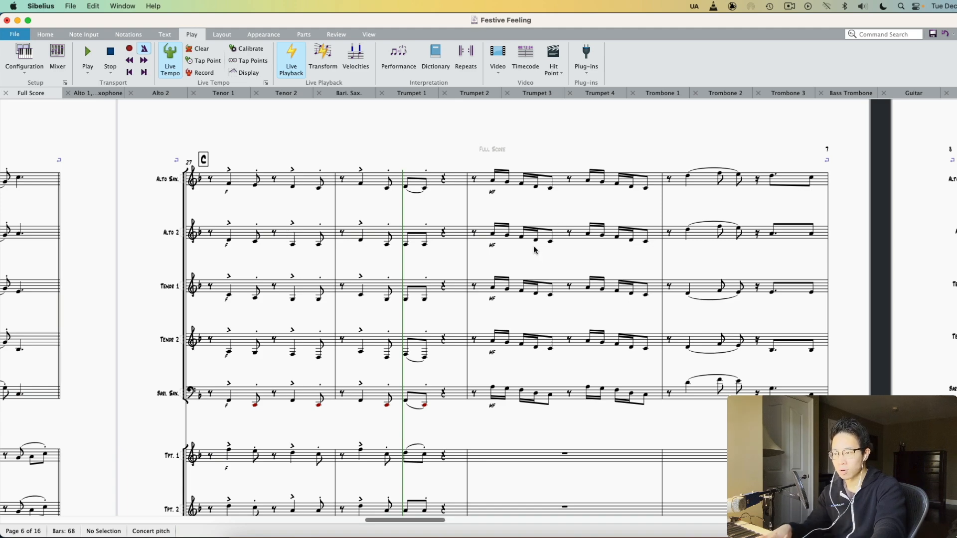
# Inspect the saxophone group and Trumpet 1's bar 27 at section C, and clear the selection
pyautogui.click(181, 269)
pyautogui.scroll(-5, 351, 252)
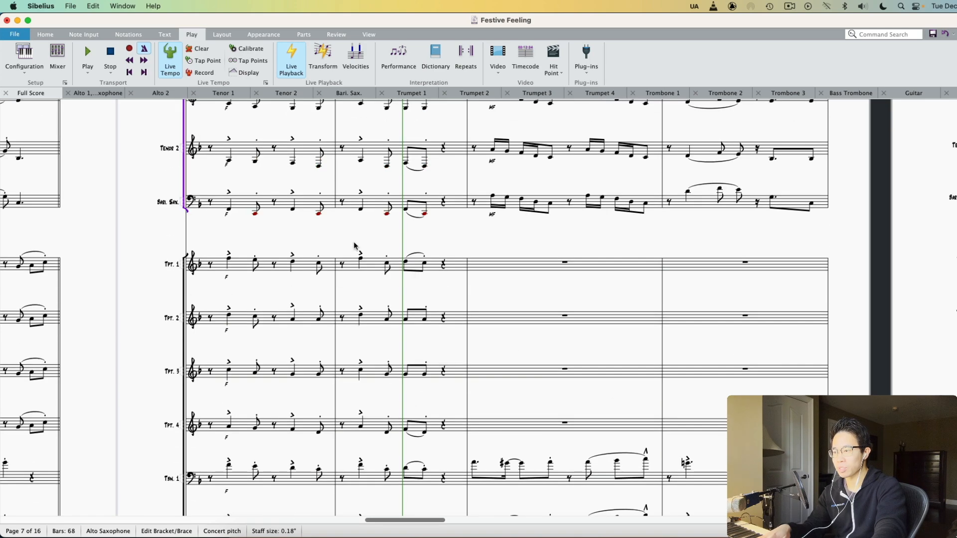
pyautogui.press('Escape')
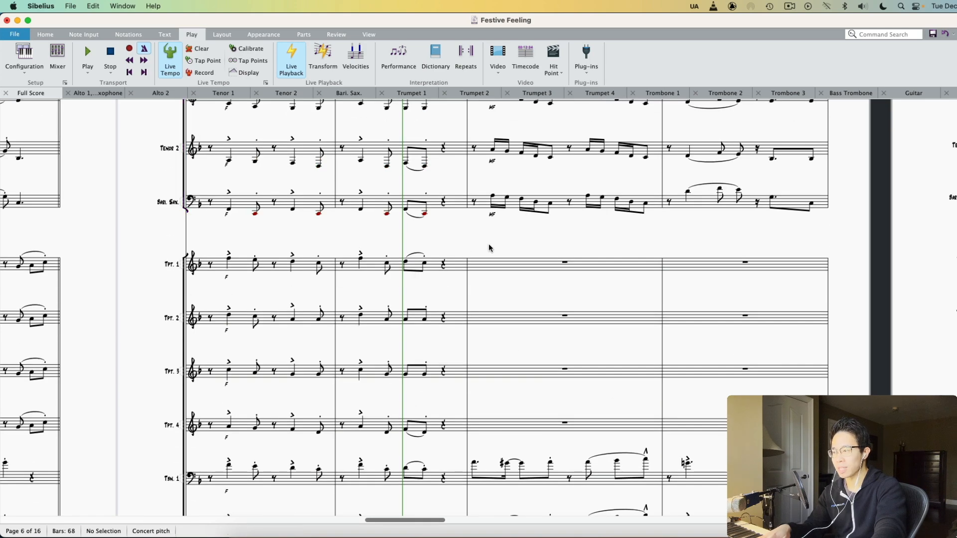
pyautogui.click(306, 265)
pyautogui.scroll(-2, 467, 295)
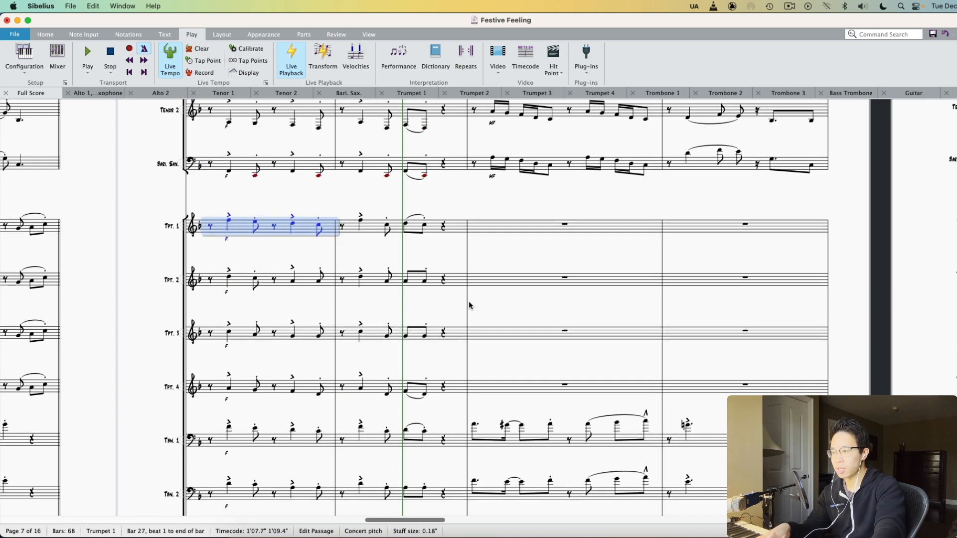
pyautogui.scroll(-2, 447, 324)
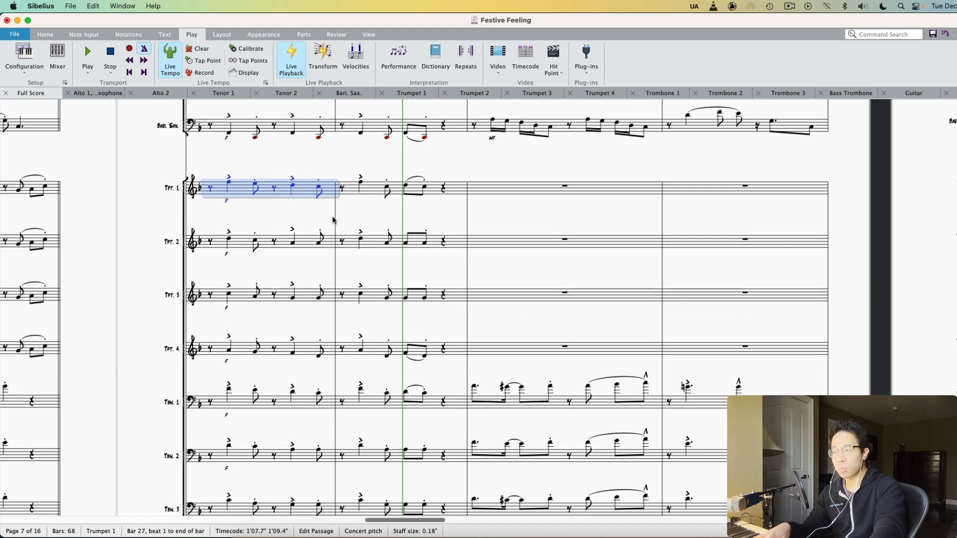
pyautogui.press('Escape')
# Compare Trumpet 1's notes in bar 27 with the lower trumpet voicings, and clear the selection
pyautogui.click(229, 181)
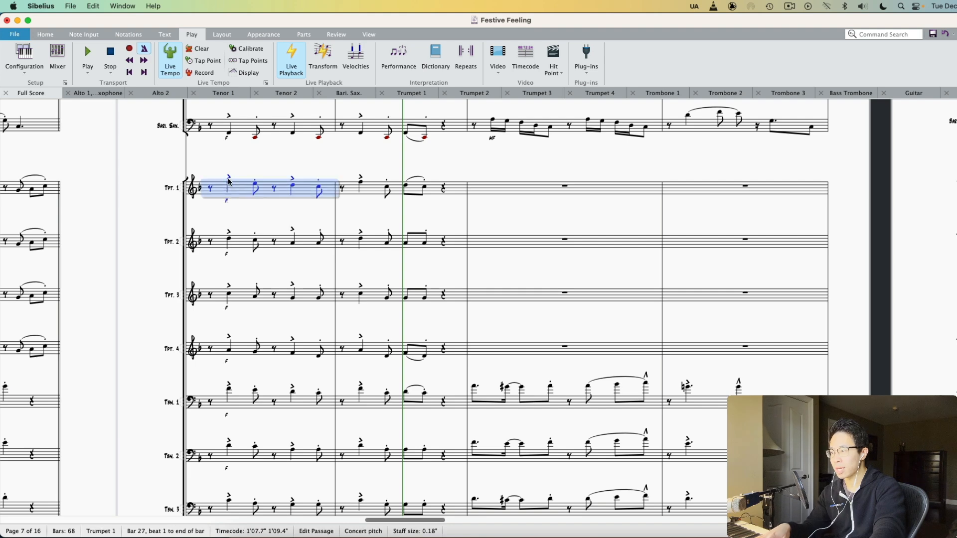
pyautogui.press('Escape')
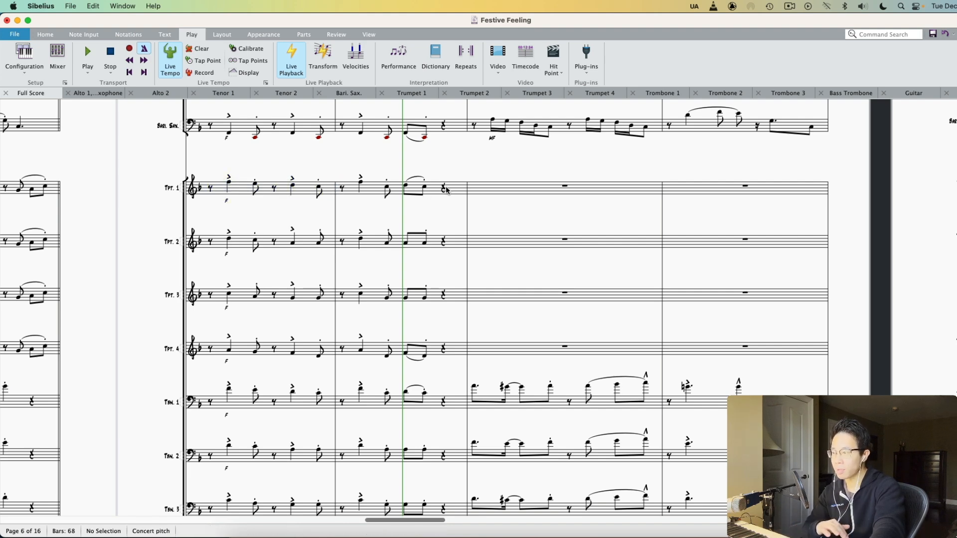
pyautogui.click(248, 195)
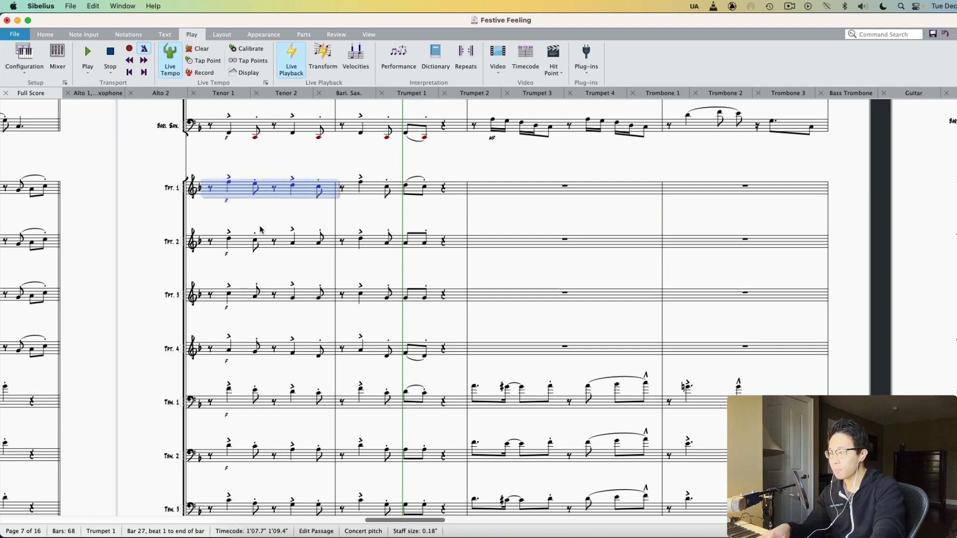
pyautogui.press('Escape')
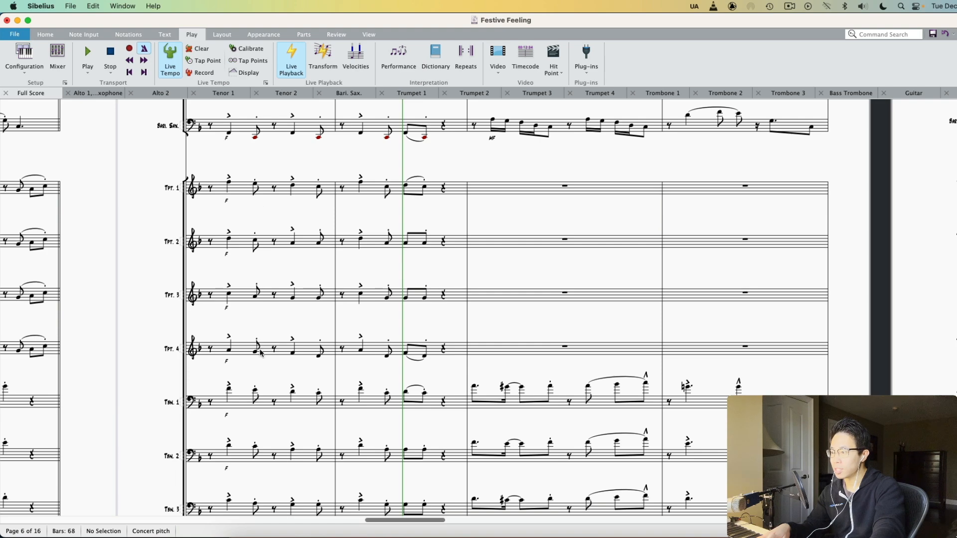
# Compare the section C brass and saxophone hits with the guitar, piano, bass and drum parts
pyautogui.scroll(-2, 274, 341)
pyautogui.scroll(-10, 275, 340)
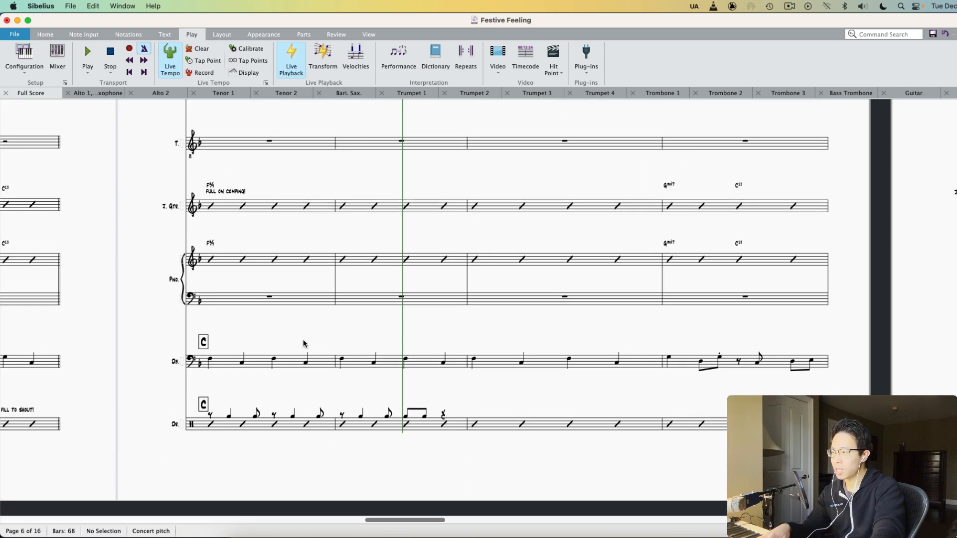
pyautogui.scroll(5, 296, 336)
pyautogui.scroll(15, 303, 339)
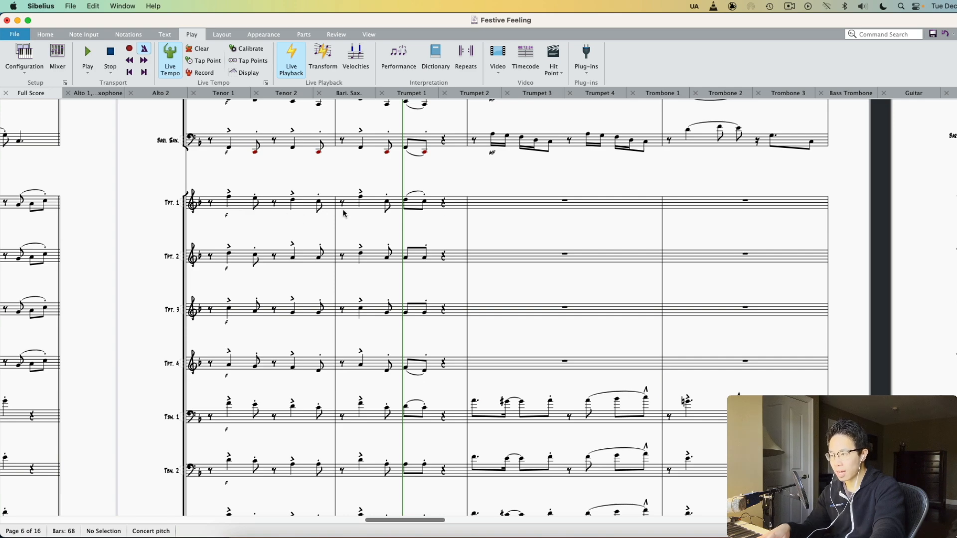
pyautogui.scroll(-5, 344, 215)
pyautogui.scroll(-5, 262, 468)
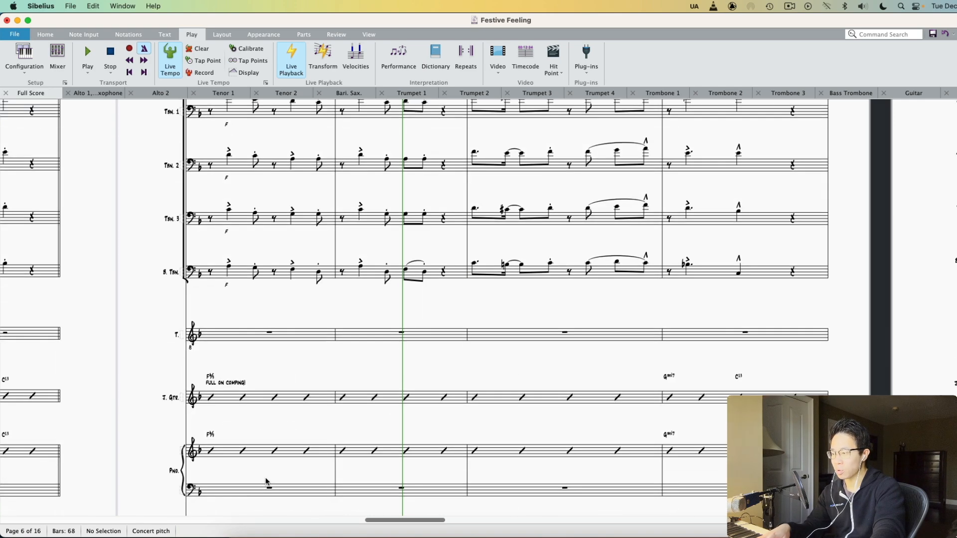
pyautogui.scroll(13, 209, 380)
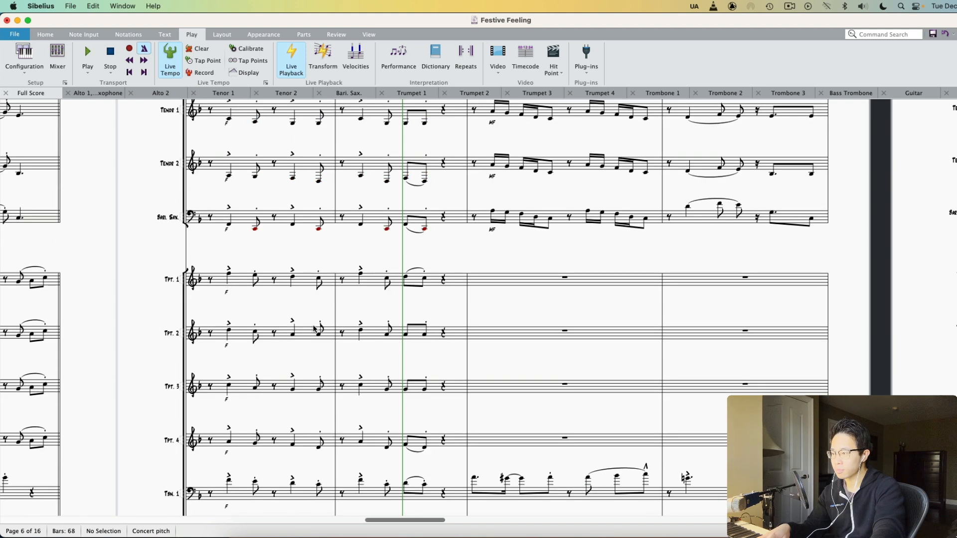
# Inspect Trumpet 1's line in bars 27 and 28 at section C, and clear the selection
pyautogui.scroll(-1, 298, 284)
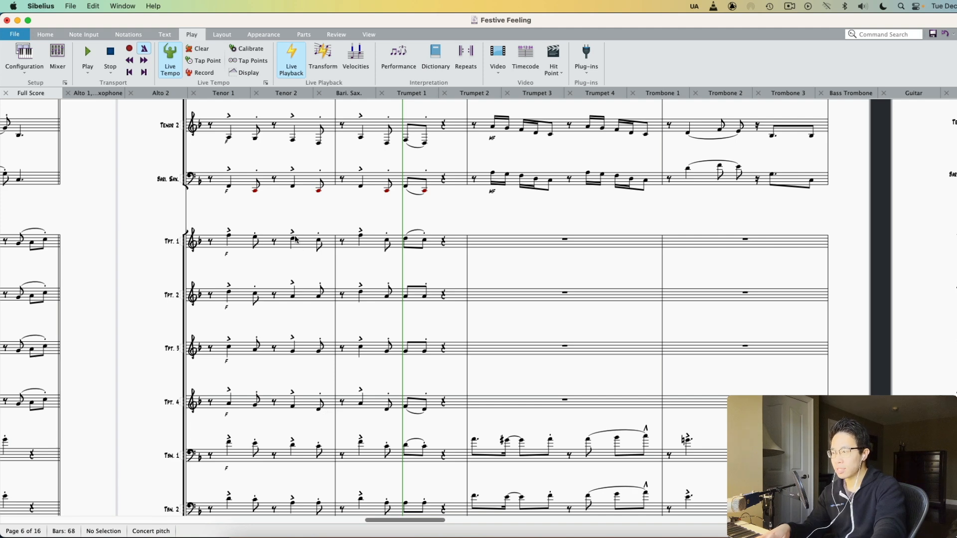
pyautogui.click(362, 247)
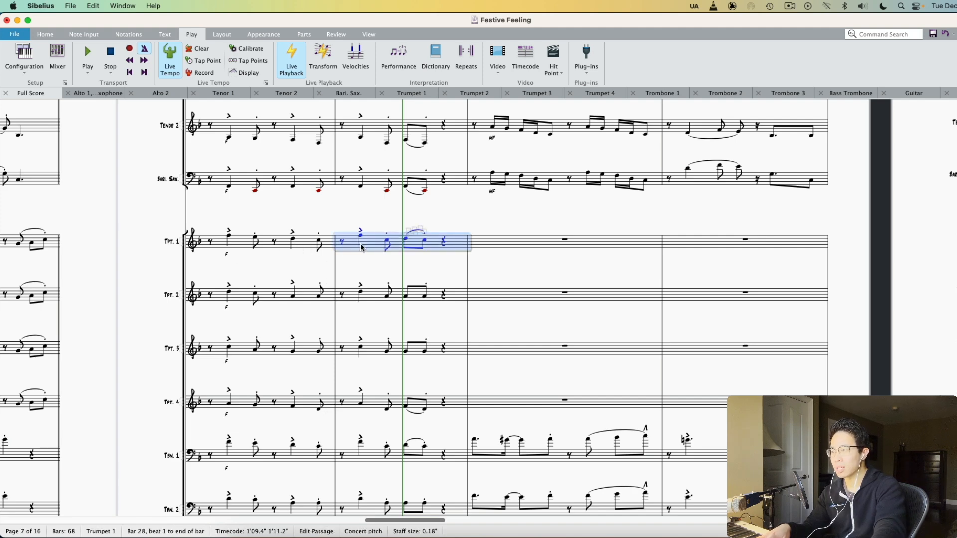
pyautogui.keyDown('shift'); pyautogui.click(243, 244); pyautogui.keyUp('shift')
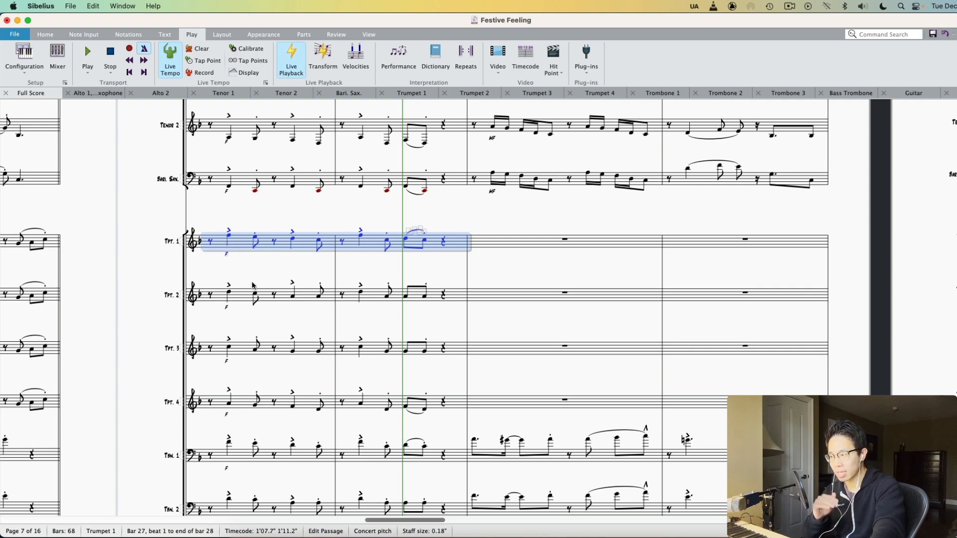
pyautogui.press('Escape')
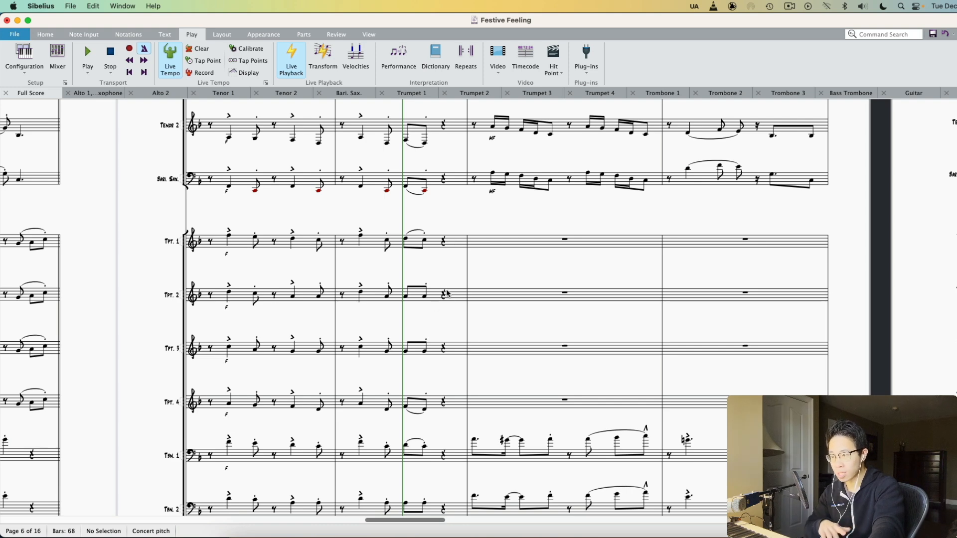
# Highlight all four trumpet parts in bars 27 and 28 to examine their voicing
pyautogui.click(455, 239)
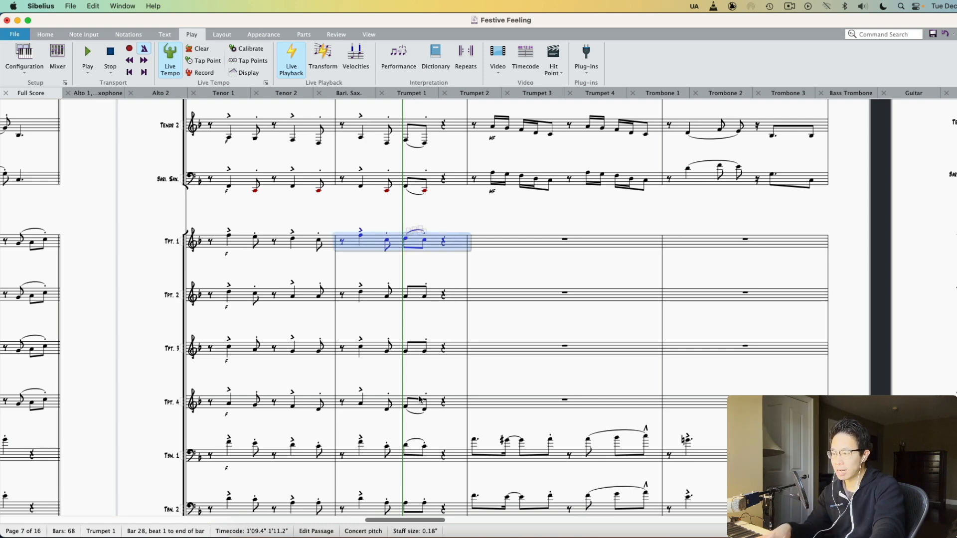
pyautogui.keyDown('shift'); pyautogui.click(453, 401); pyautogui.keyUp('shift')
pyautogui.keyDown('shift'); pyautogui.click(288, 244); pyautogui.keyUp('shift')
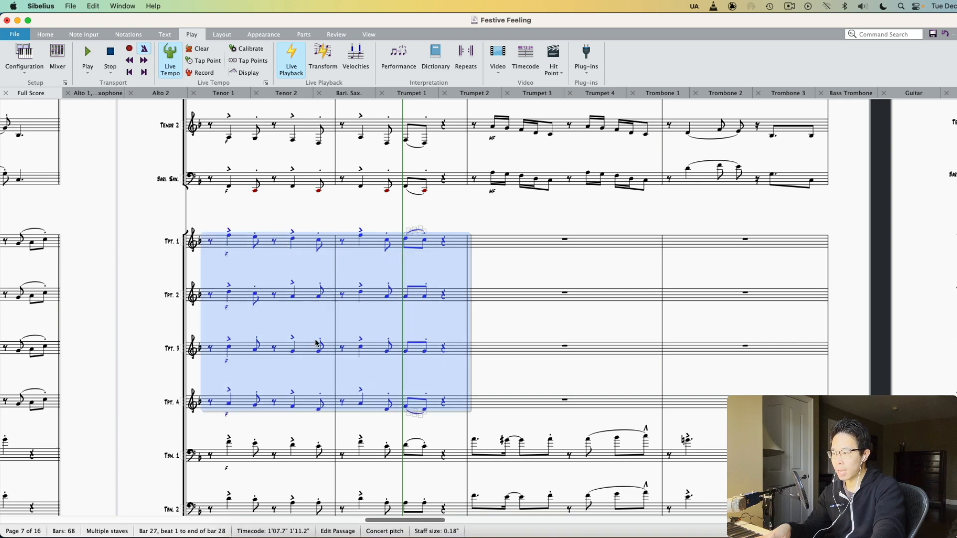
# Examine the four trombone parts in bars 27 and 28 against the trumpets, and clear the selection
pyautogui.scroll(-5, 285, 279)
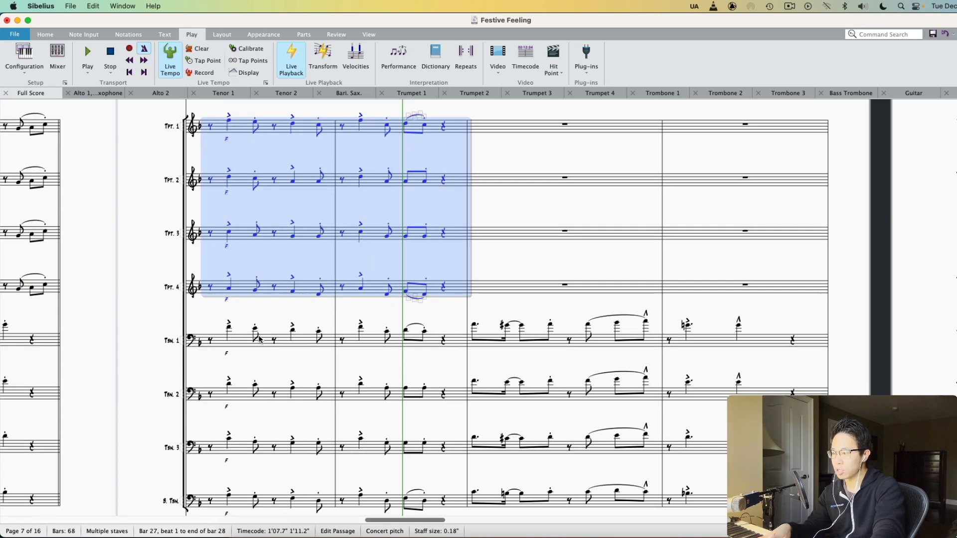
pyautogui.click(258, 337)
pyautogui.click(263, 343)
pyautogui.hscroll(3, 362, 384)
pyautogui.scroll(-2, 341, 414)
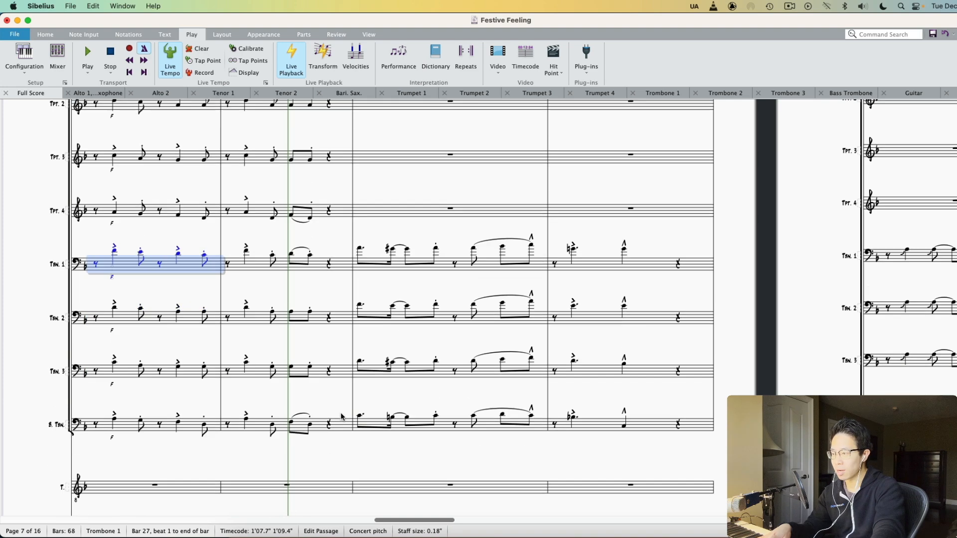
pyautogui.keyDown('shift'); pyautogui.click(340, 428); pyautogui.keyUp('shift')
pyautogui.hscroll(-3, 340, 428)
pyautogui.scroll(2, 406, 407)
pyautogui.press('Escape')
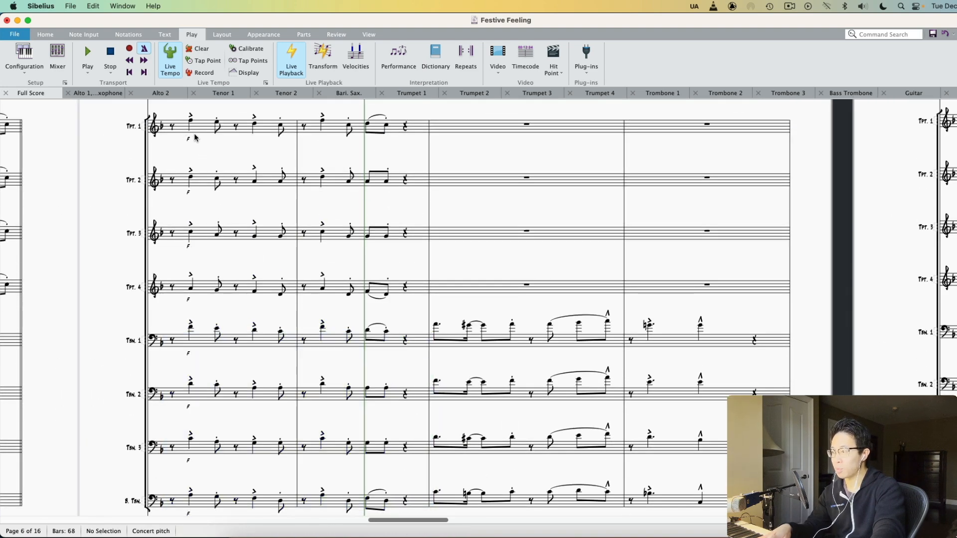
# Play back Trumpet 1 alone in bars 27 and 28, restarting playback from the selection
pyautogui.click(199, 130)
pyautogui.keyDown('shift'); pyautogui.click(410, 131); pyautogui.keyUp('shift')
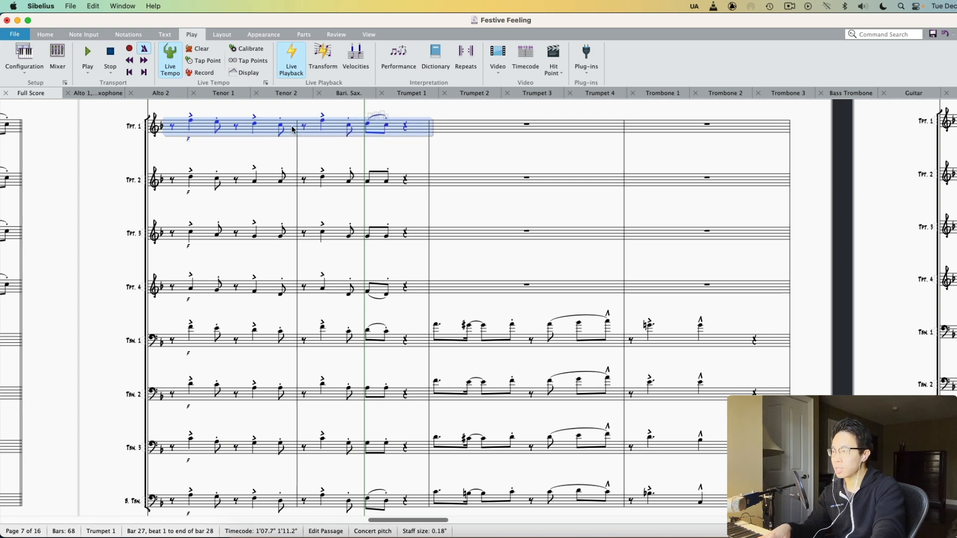
pyautogui.press('space')
pyautogui.press('space')
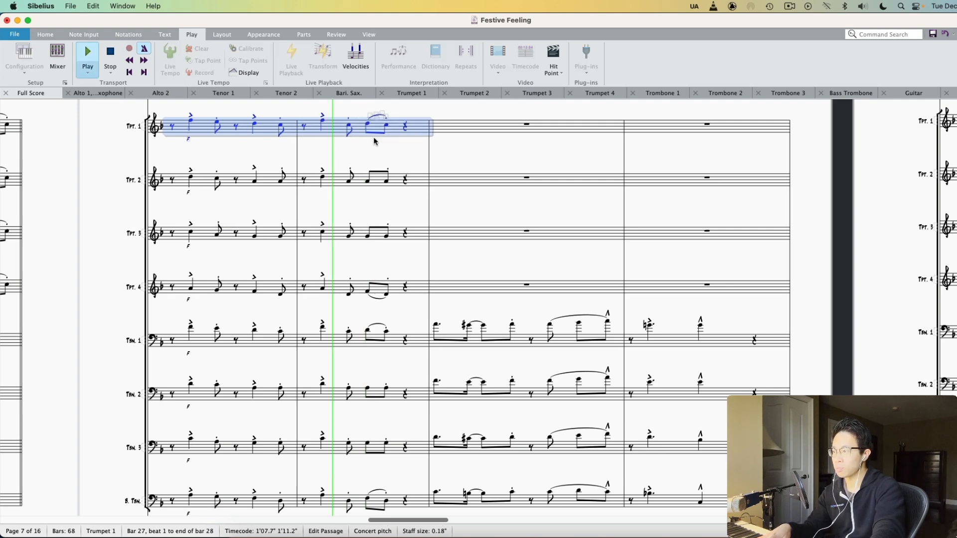
pyautogui.click(132, 73)
pyautogui.click(90, 75)
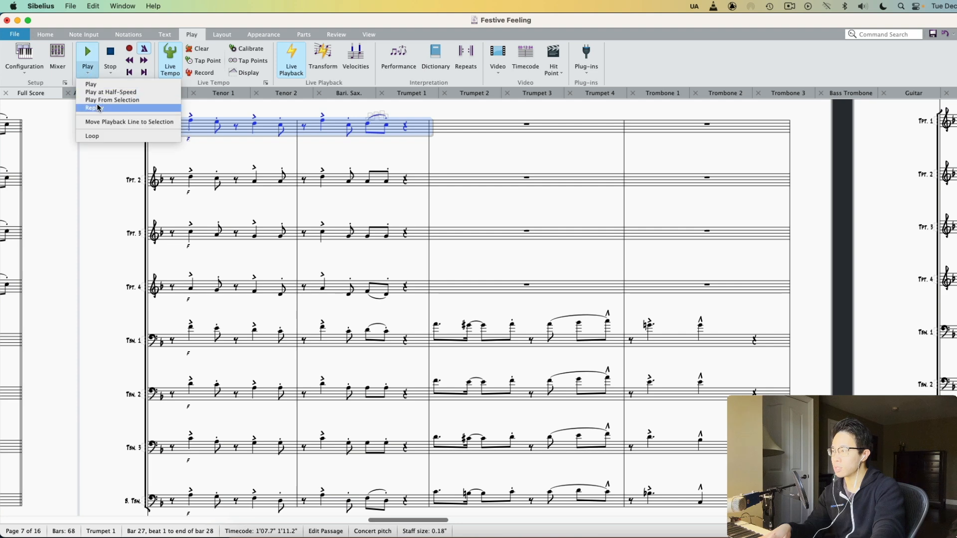
pyautogui.click(92, 103)
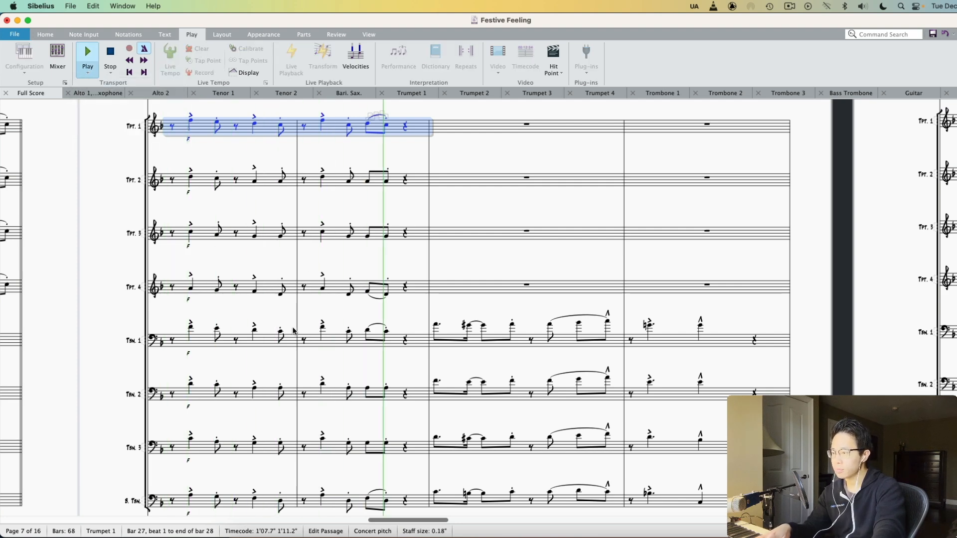
pyautogui.press('space')
# Play back Trombone 1 alone in bars 27 and 28
pyautogui.click(258, 346)
pyautogui.keyDown('shift'); pyautogui.click(420, 342); pyautogui.keyUp('shift')
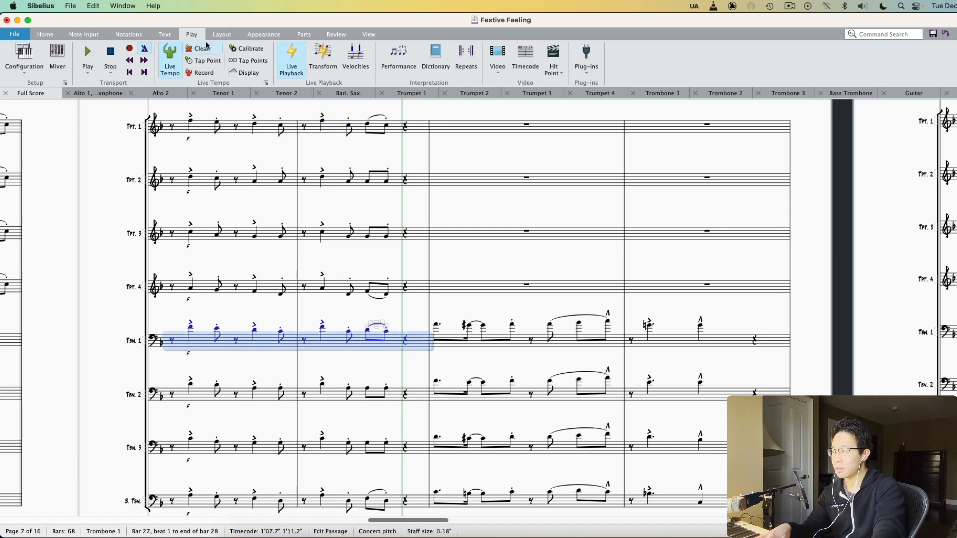
pyautogui.click(87, 74)
pyautogui.click(98, 100)
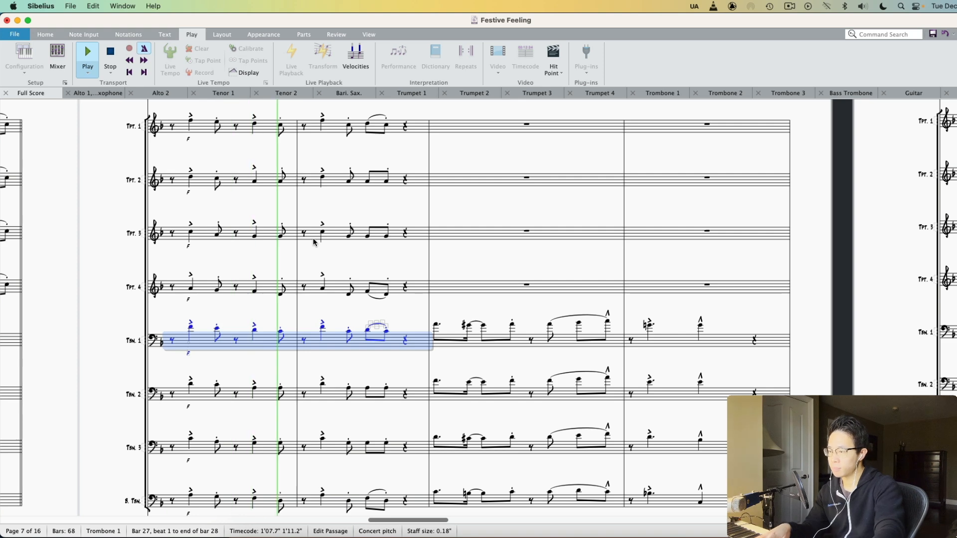
# Play back the four trumpet parts together in bars 27 and 28
pyautogui.click(214, 128)
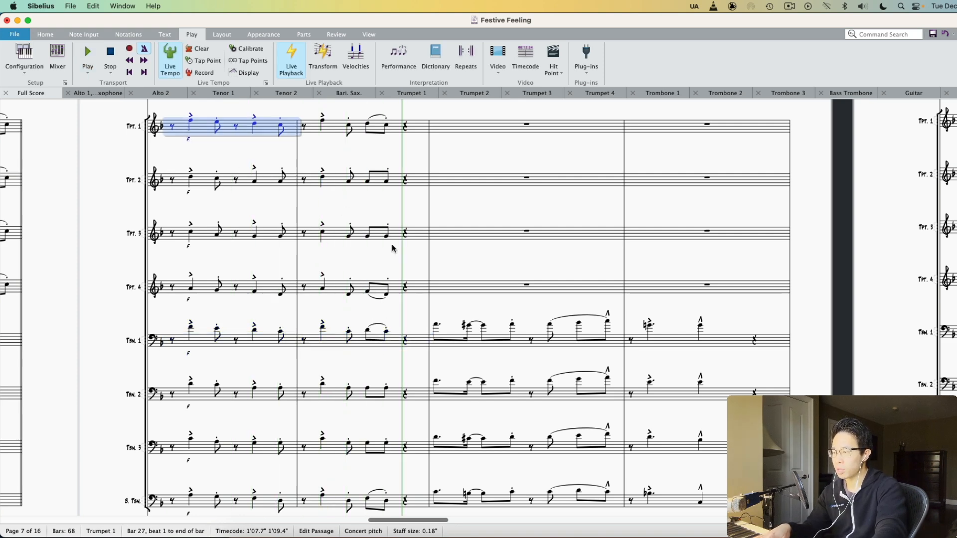
pyautogui.keyDown('shift'); pyautogui.click(408, 288); pyautogui.keyUp('shift')
pyautogui.click(88, 72)
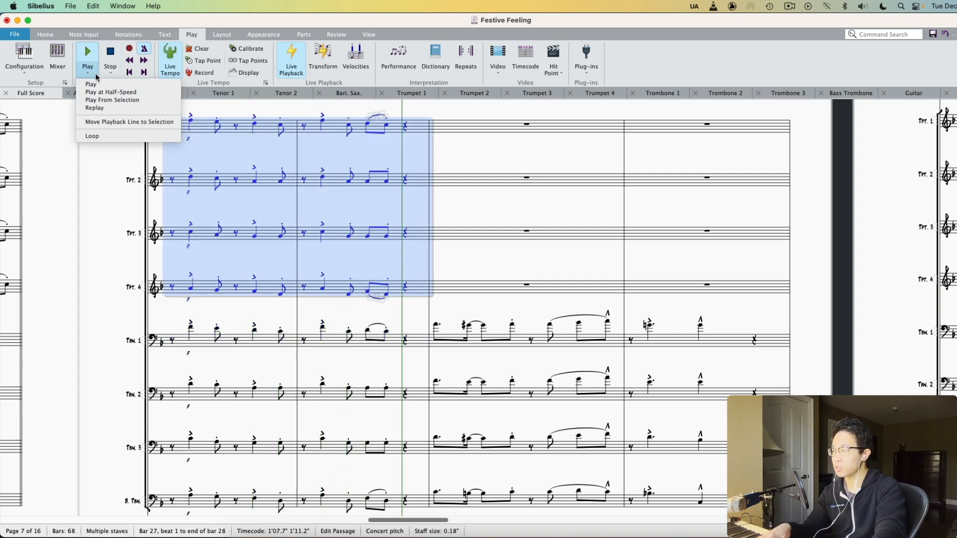
pyautogui.click(118, 108)
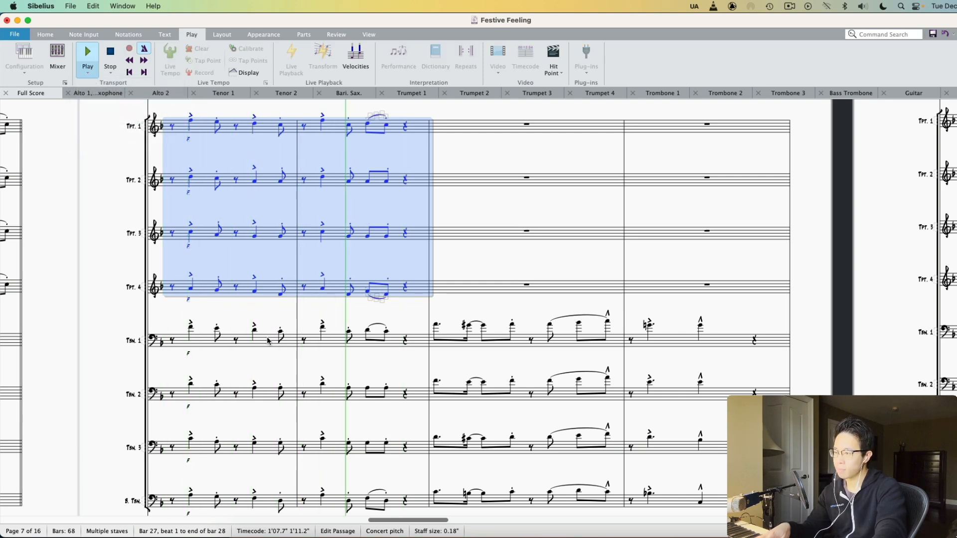
# Play back the three trombones and bass trombone together in bars 27 and 28
pyautogui.click(202, 343)
pyautogui.keyDown('shift'); pyautogui.click(421, 507); pyautogui.keyUp('shift')
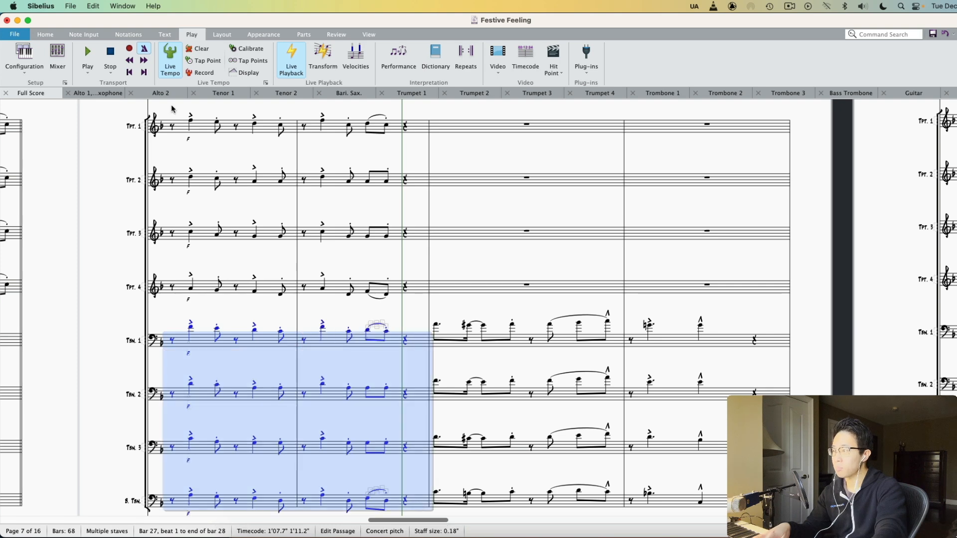
pyautogui.click(98, 72)
pyautogui.click(104, 107)
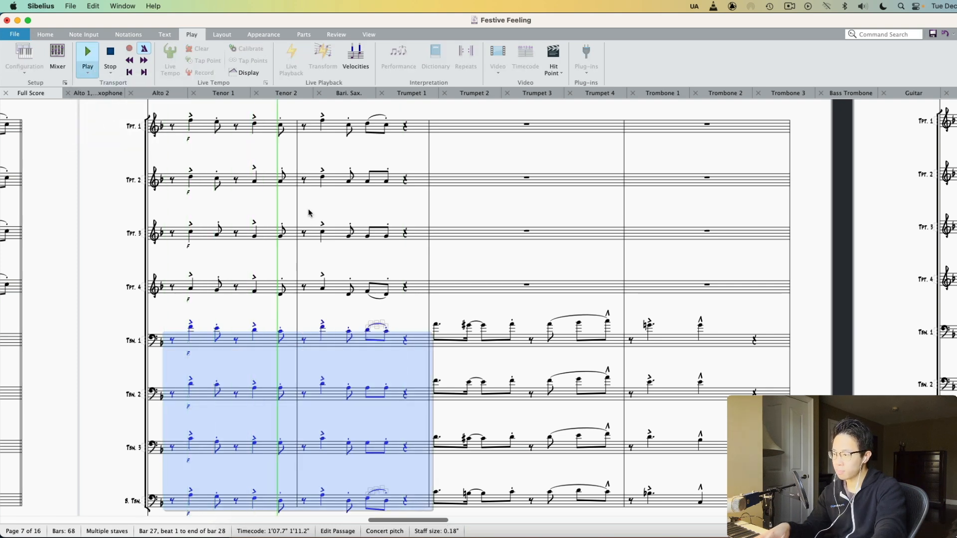
pyautogui.press('space')
# Examine the Alto and Tenor saxophone voicings in bars 27 and 28, singling out the lead Alto line
pyautogui.scroll(5, 438, 237)
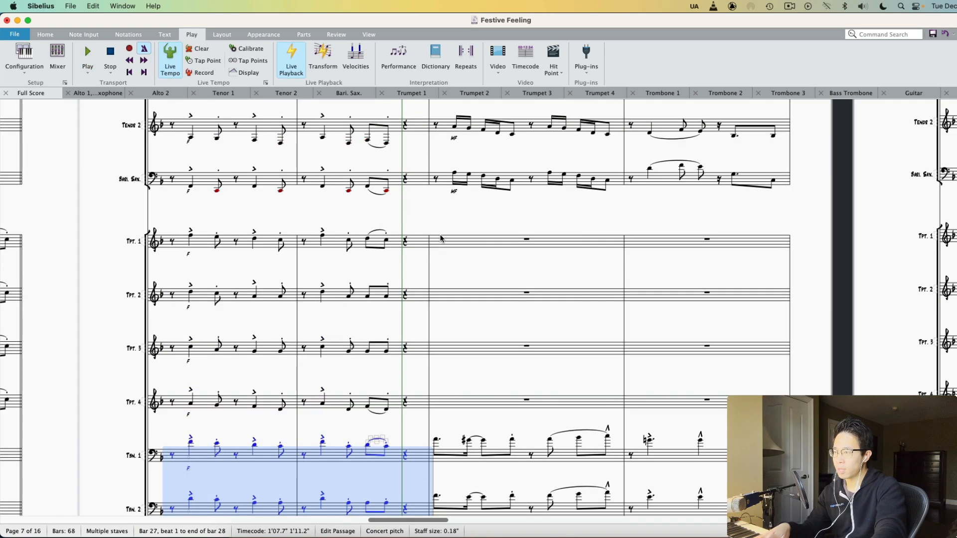
pyautogui.scroll(4, 431, 258)
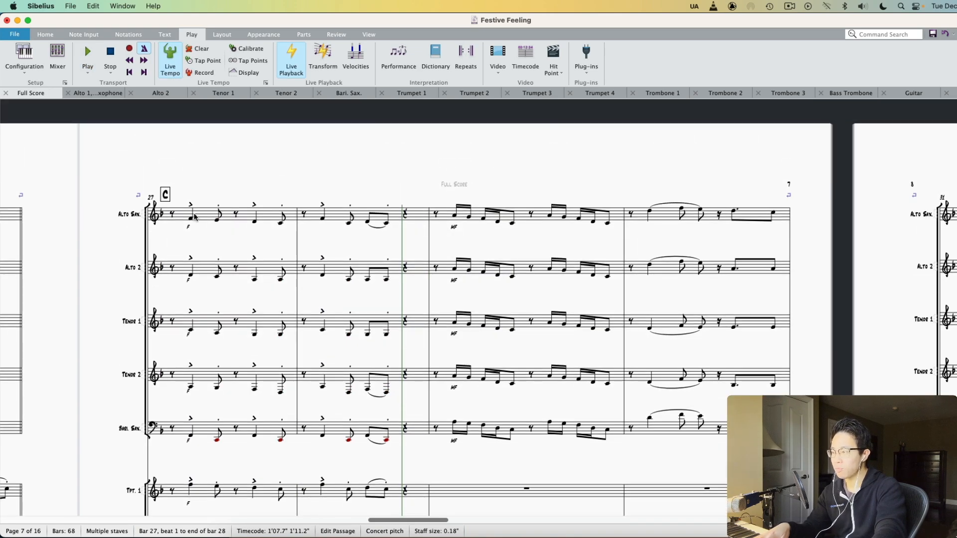
pyautogui.click(204, 216)
pyautogui.keyDown('shift'); pyautogui.click(411, 372); pyautogui.keyUp('shift')
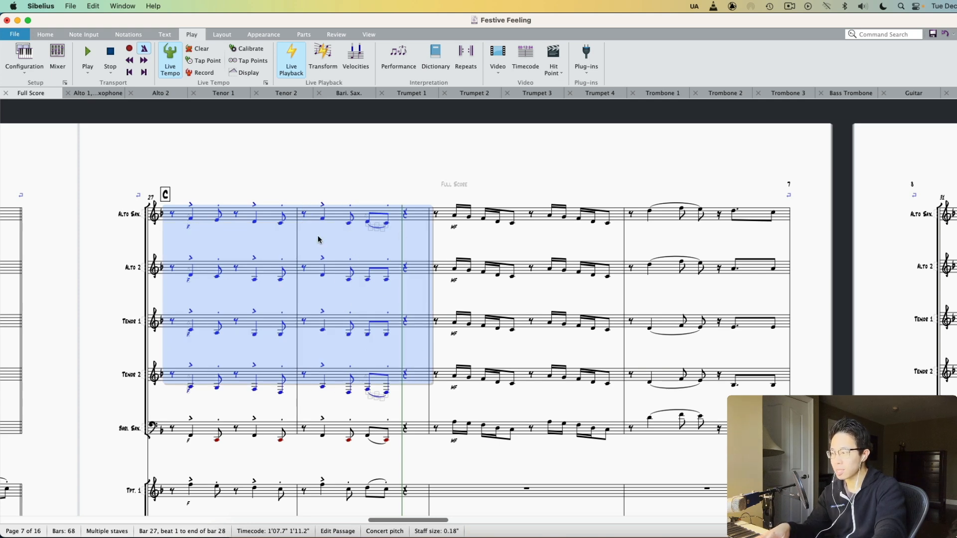
pyautogui.click(203, 218)
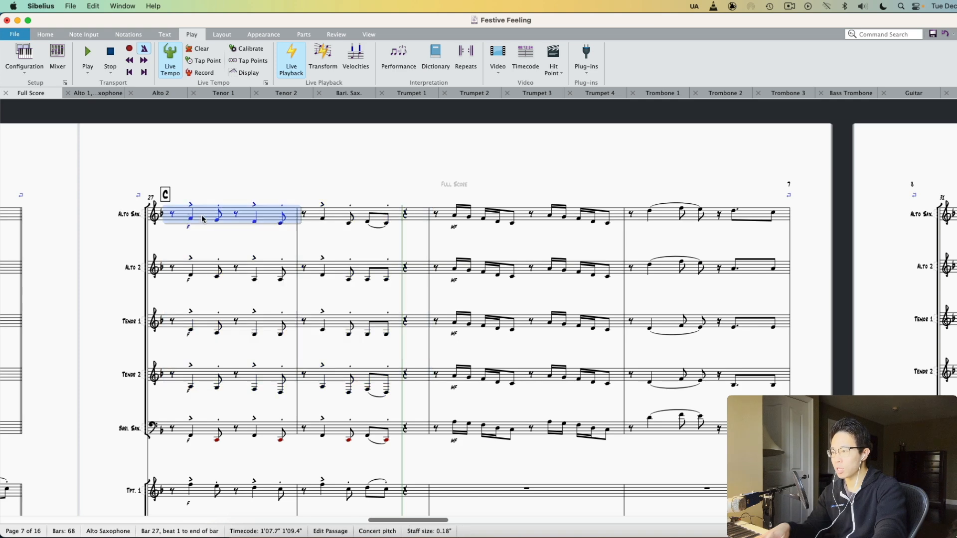
pyautogui.keyDown('shift'); pyautogui.click(412, 218); pyautogui.keyUp('shift')
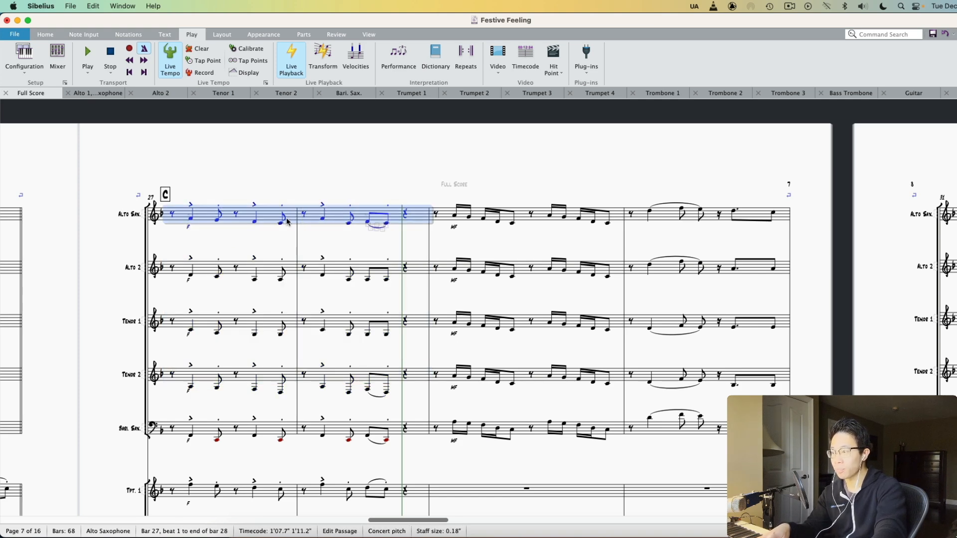
# Compare the baritone saxophone's notes in bar 27 with the double bass line, and clear the selection
pyautogui.click(187, 433)
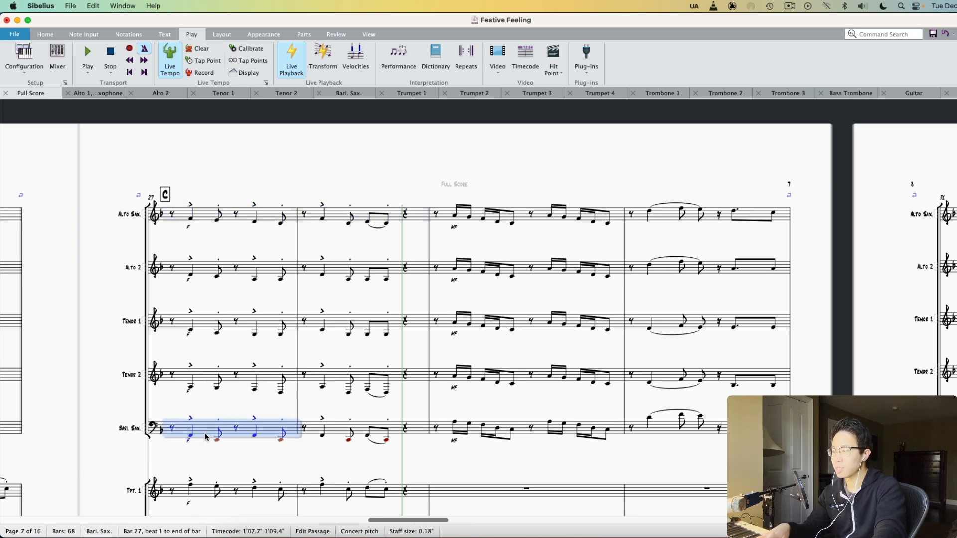
pyautogui.click(415, 435)
pyautogui.scroll(-3, 251, 431)
pyautogui.click(199, 348)
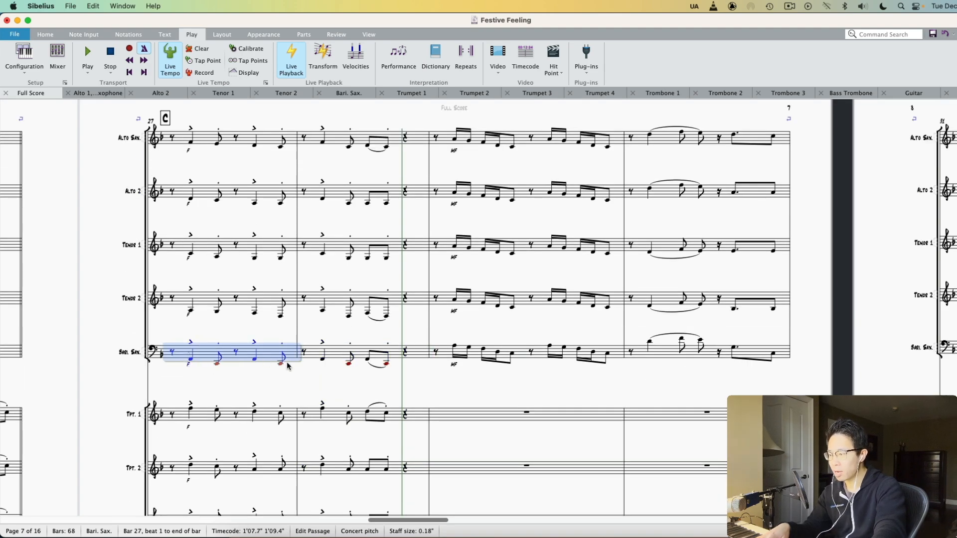
pyautogui.scroll(-10, 325, 362)
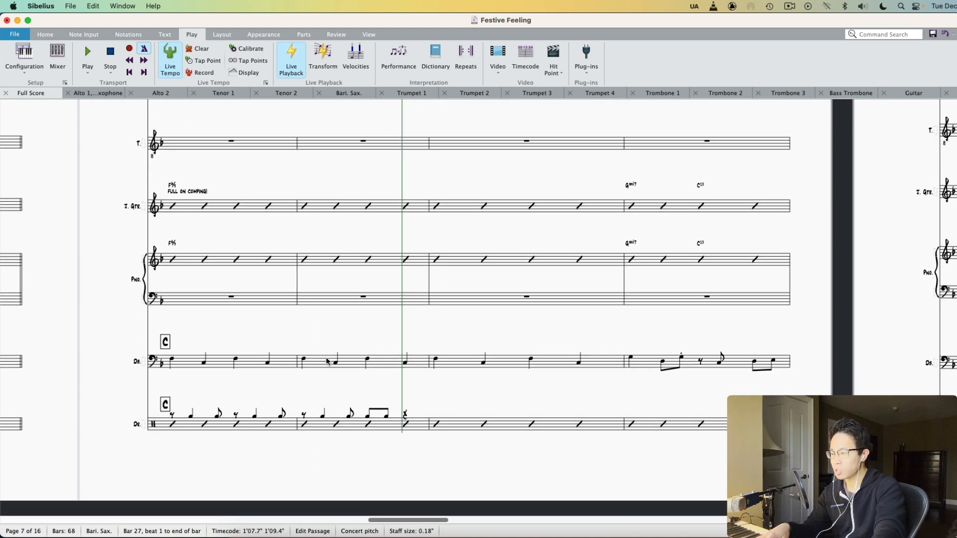
pyautogui.click(192, 356)
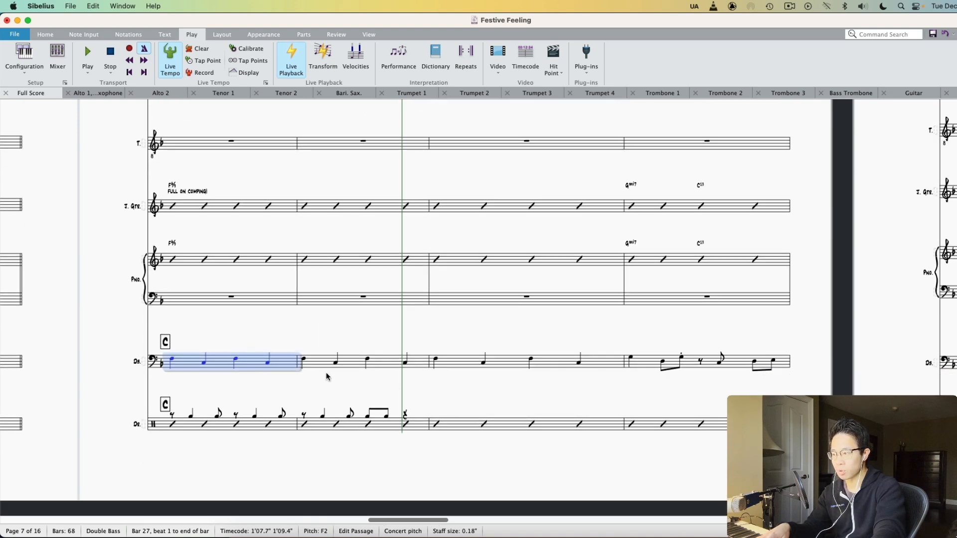
pyautogui.press('Escape')
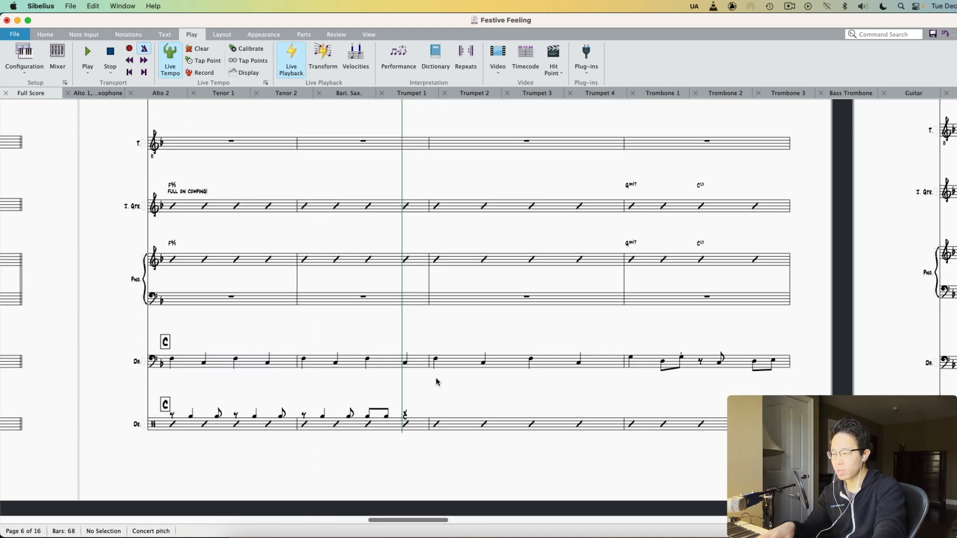
# Review the saxophone and trumpet parts across section C up to the start of page 8
pyautogui.scroll(8, 435, 377)
pyautogui.scroll(8, 435, 377)
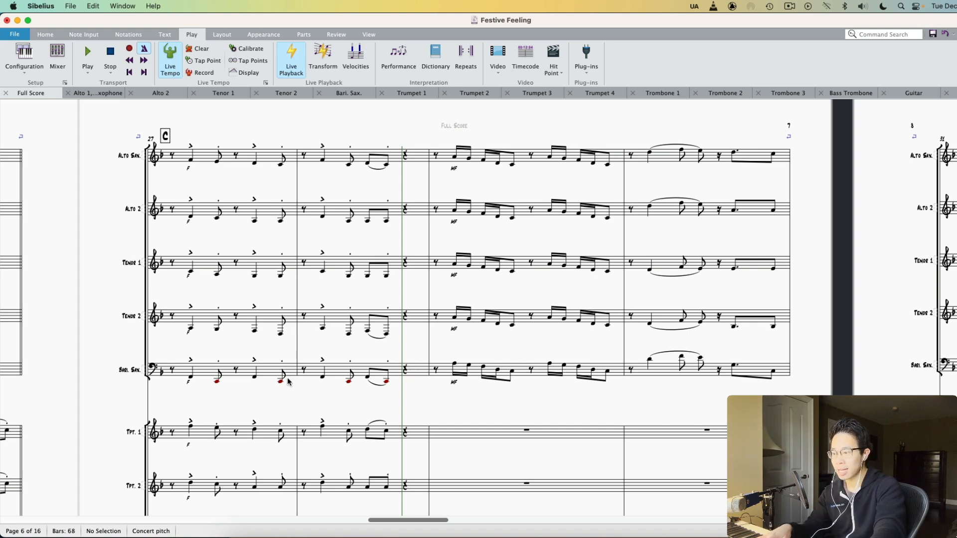
pyautogui.scroll(-5, 299, 383)
pyautogui.scroll(5, 315, 425)
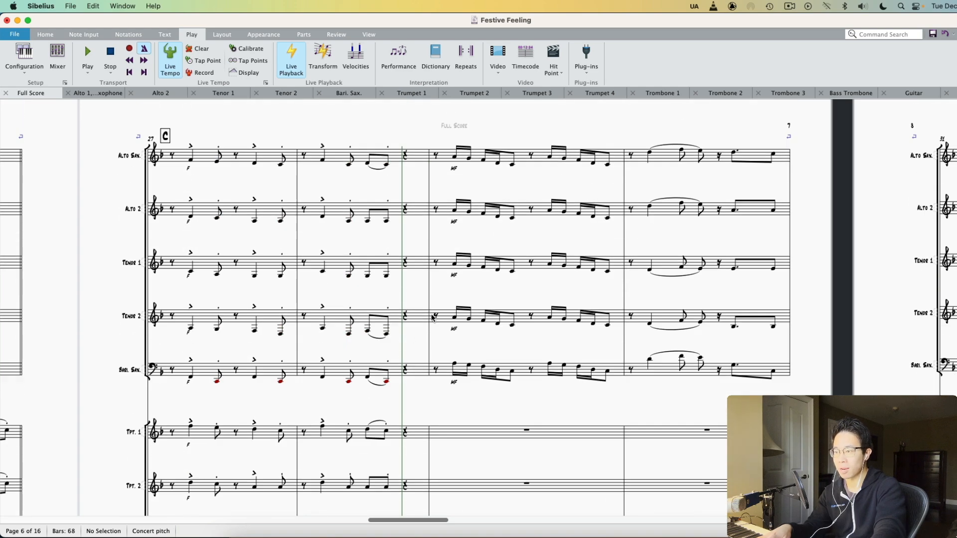
pyautogui.hscroll(5, 432, 318)
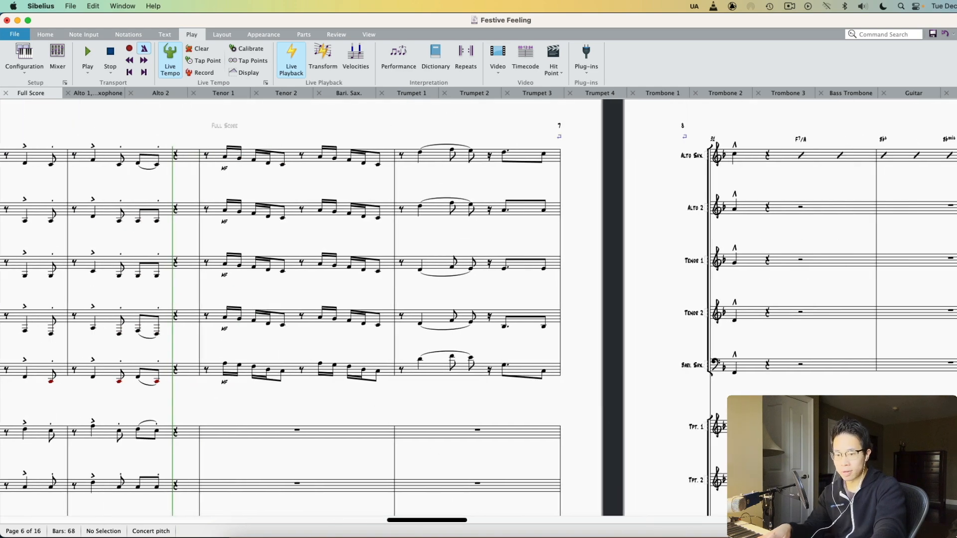
pyautogui.press('super+minus')
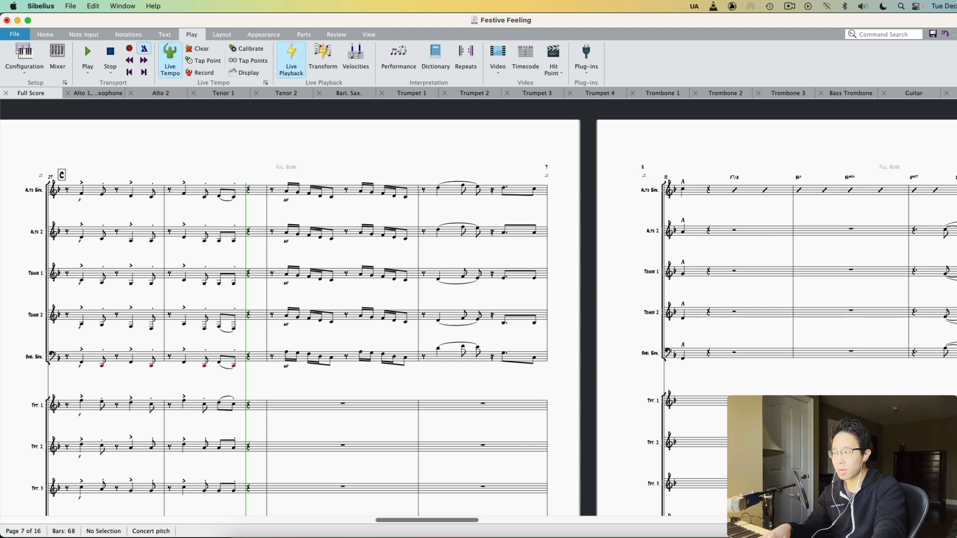
pyautogui.scroll(-3, 482, 256)
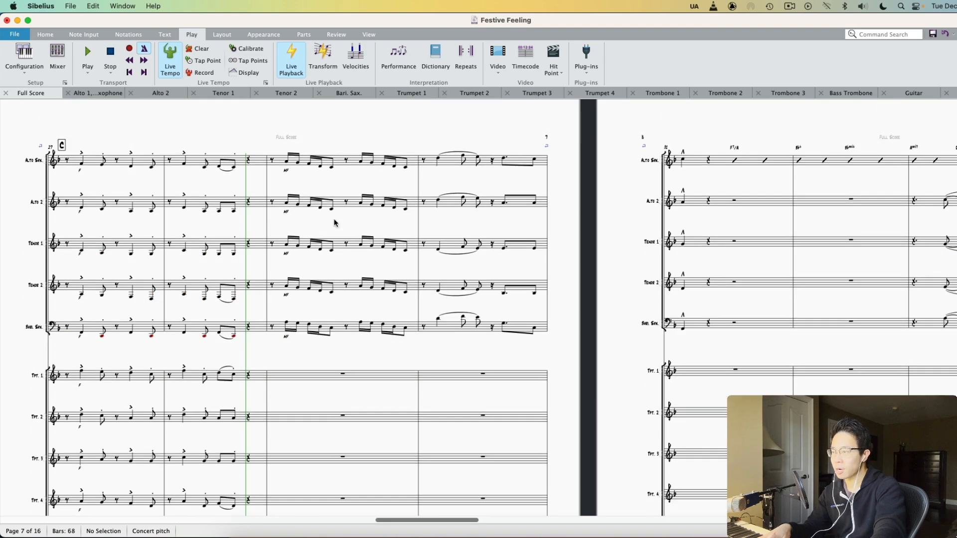
# Play back the score from bar 28 to the end of bar 43, following the saxophones and brass through sections C and D
pyautogui.scroll(-8, 417, 375)
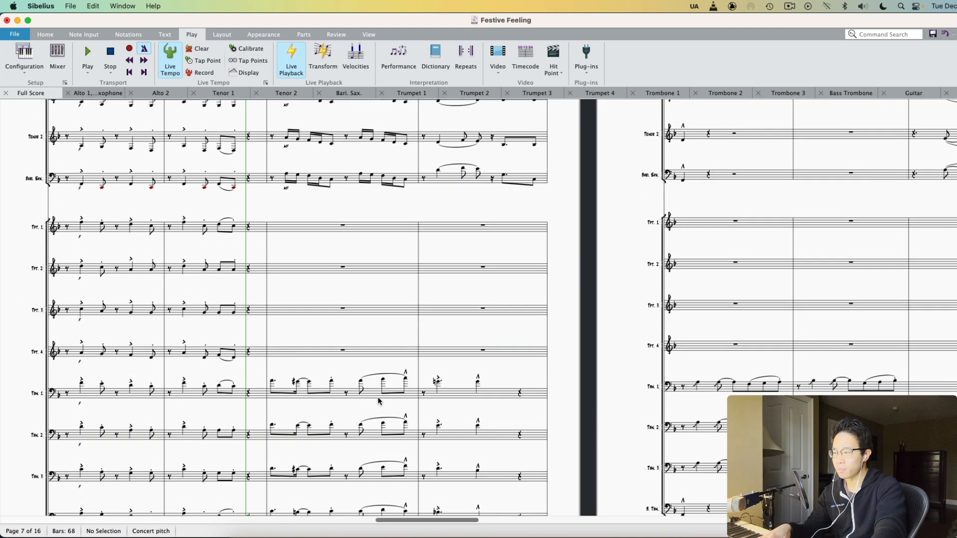
pyautogui.press('space')
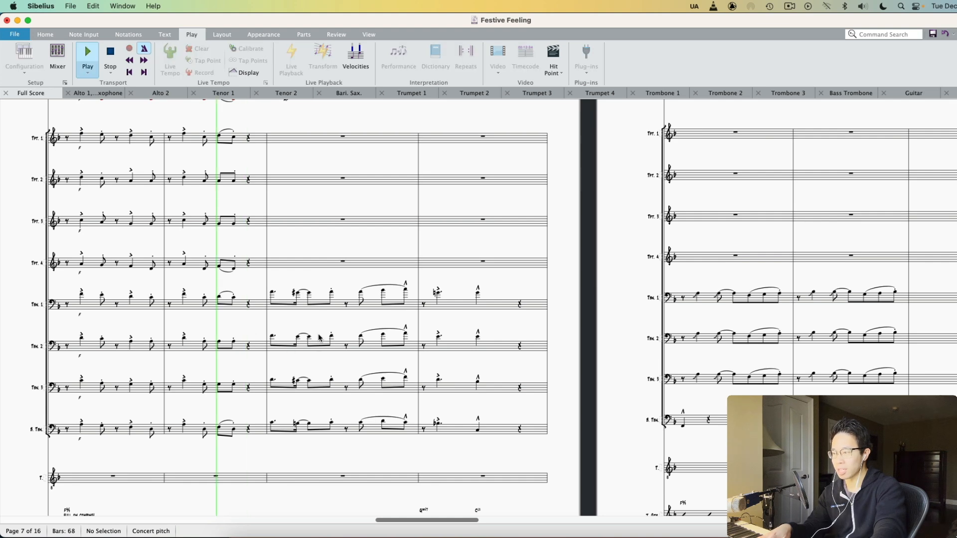
pyautogui.scroll(4, 346, 406)
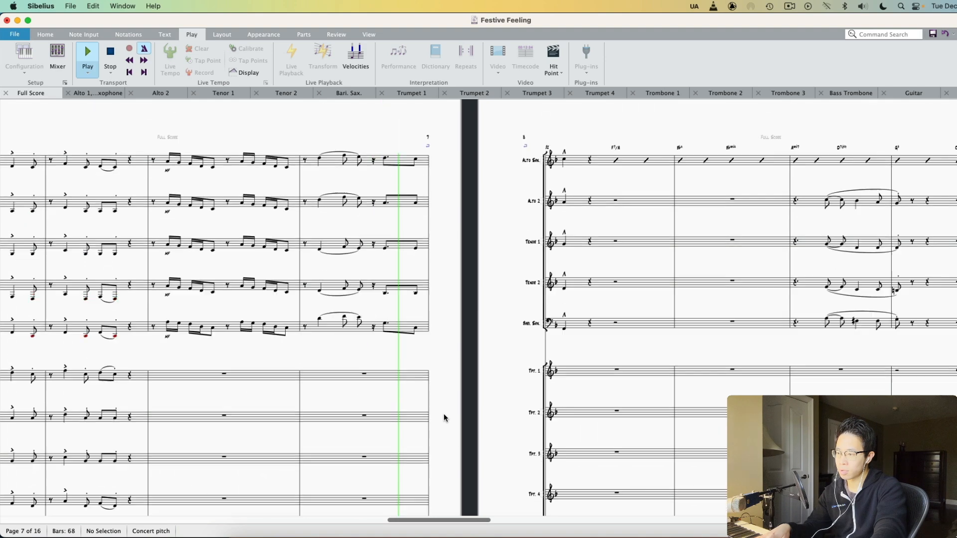
pyautogui.scroll(-4, 444, 417)
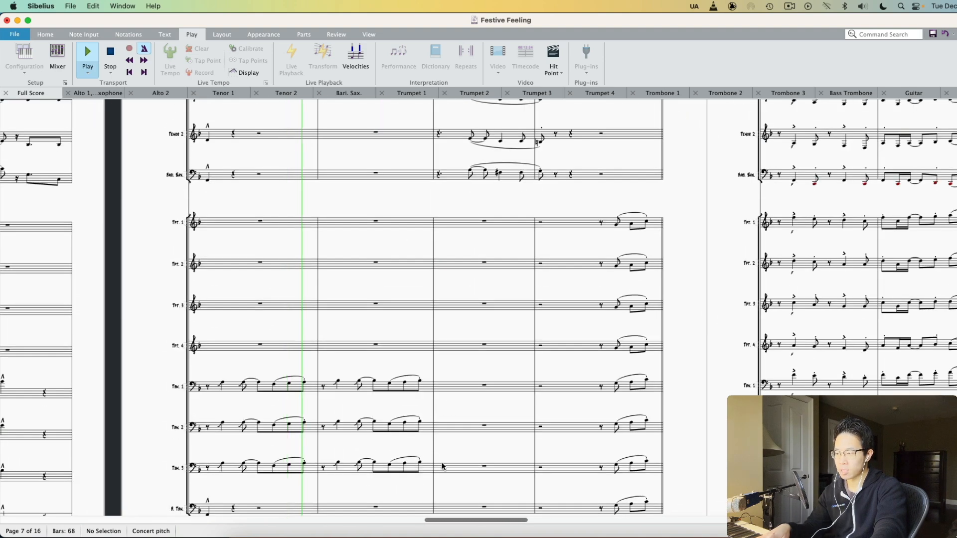
pyautogui.scroll(5, 425, 431)
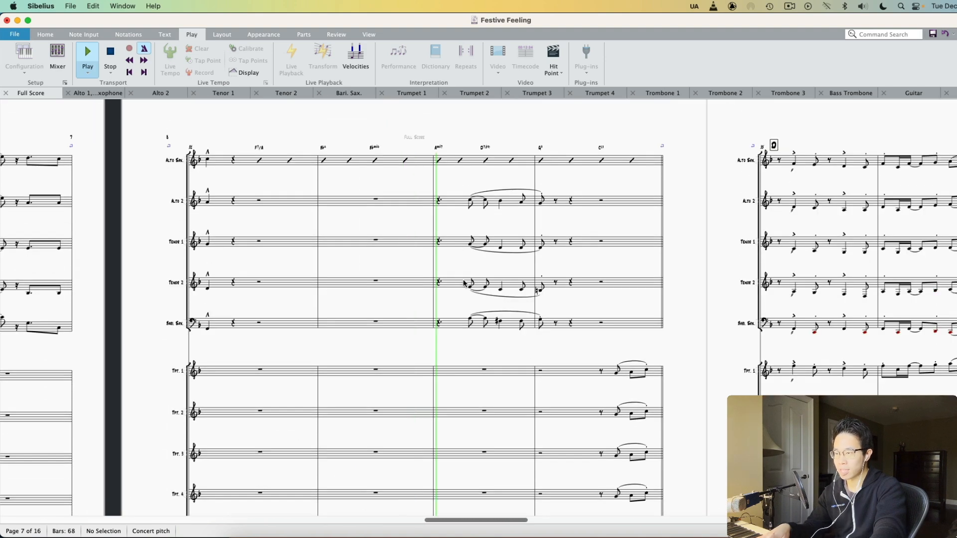
pyautogui.scroll(-4, 554, 296)
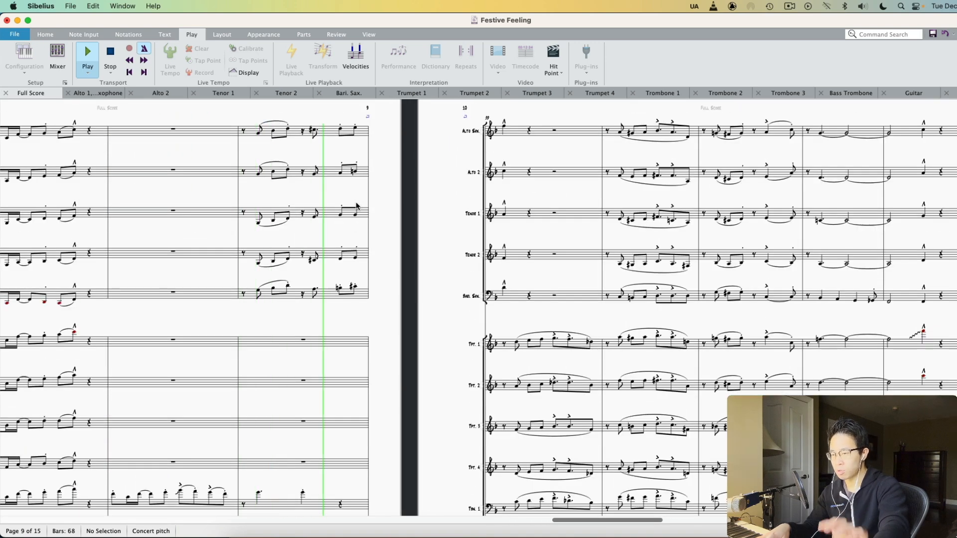
pyautogui.scroll(-3, 368, 344)
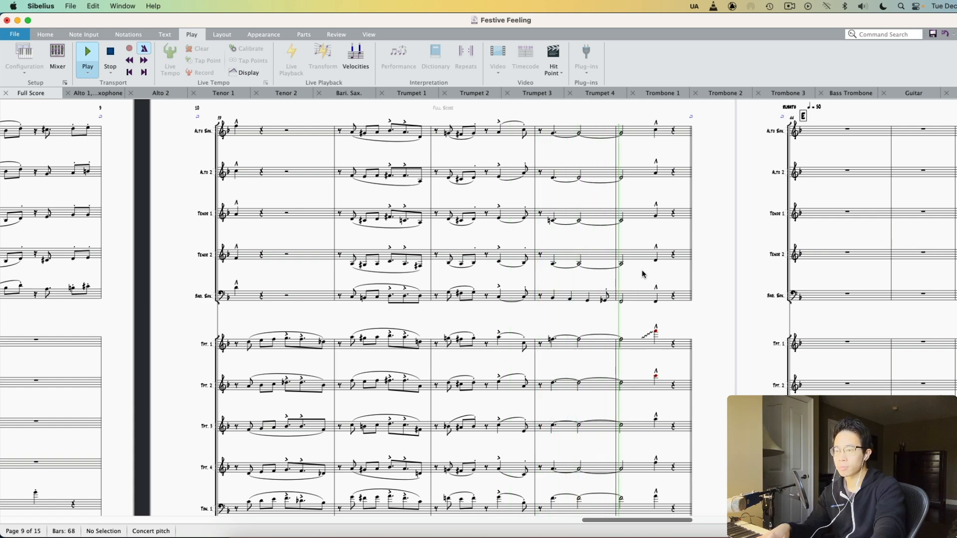
pyautogui.press('space')
pyautogui.scroll(-2, 636, 349)
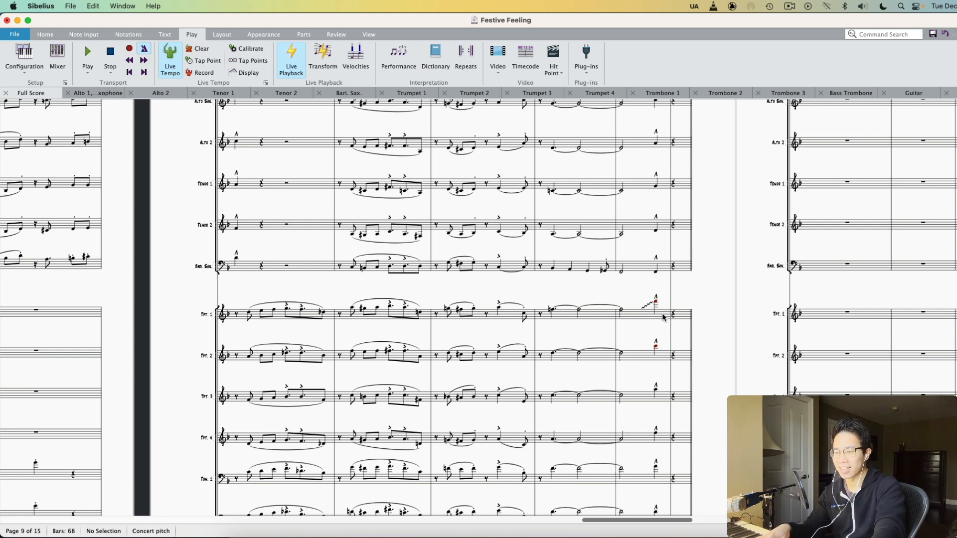
# Examine the five saxophones' opening hit in bar 39, singling out the notes from Alto Sax to baritone, and clear the selection
pyautogui.hscroll(-8, 664, 324)
pyautogui.scroll(5, 664, 324)
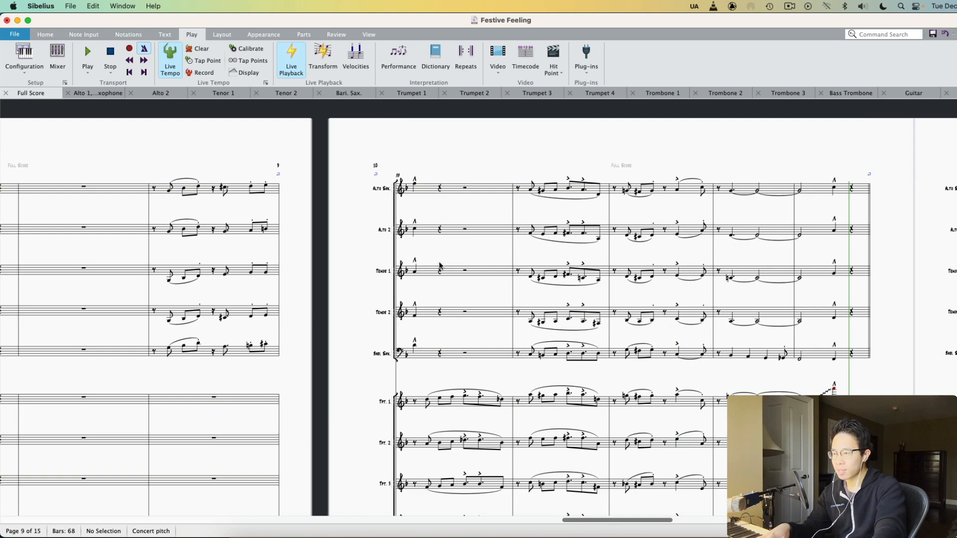
pyautogui.hscroll(-5, 477, 275)
pyautogui.hscroll(6, 477, 275)
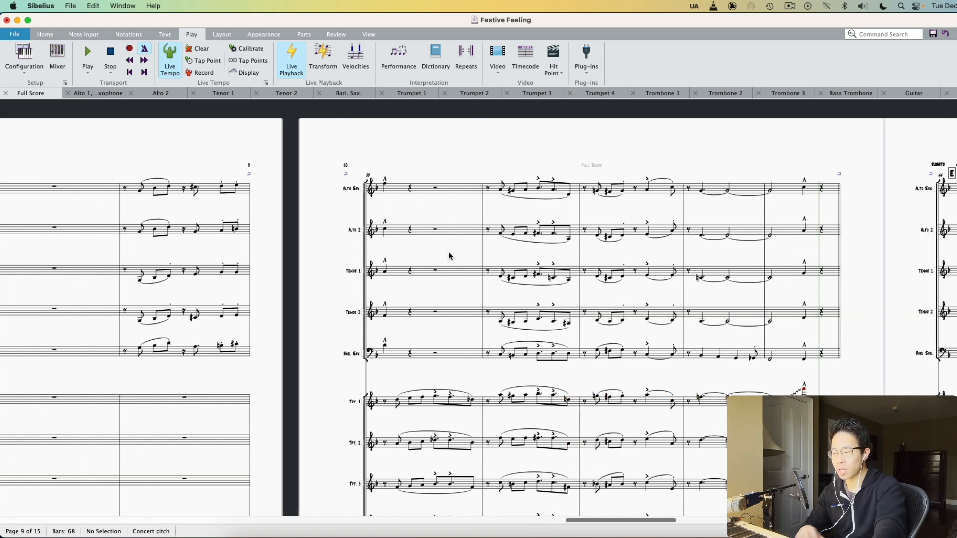
pyautogui.click(385, 195)
pyautogui.keyDown('shift'); pyautogui.click(385, 346); pyautogui.keyUp('shift')
pyautogui.press('Escape')
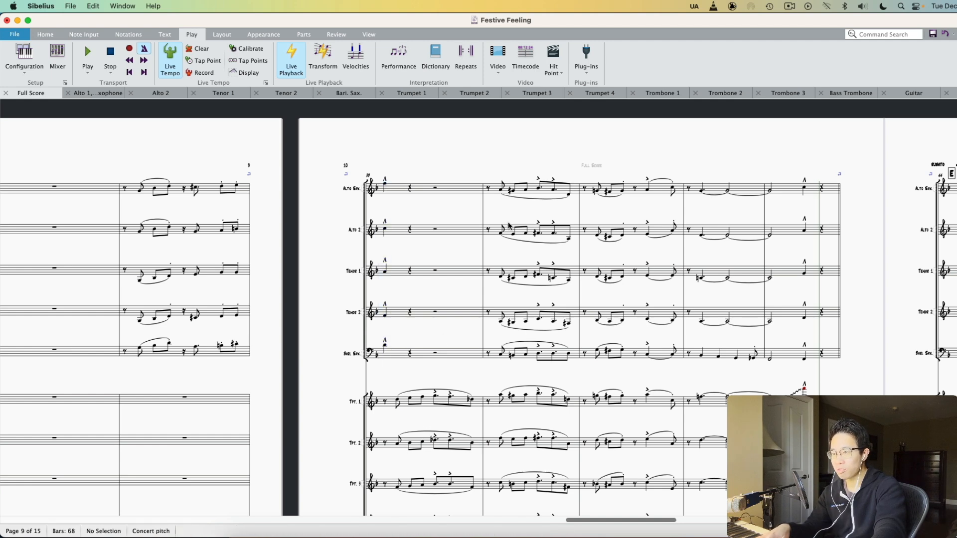
# Single out Trumpet 1's line in bar 39, compare it with the other trumpets and trombones, and clear the selection
pyautogui.click(406, 400)
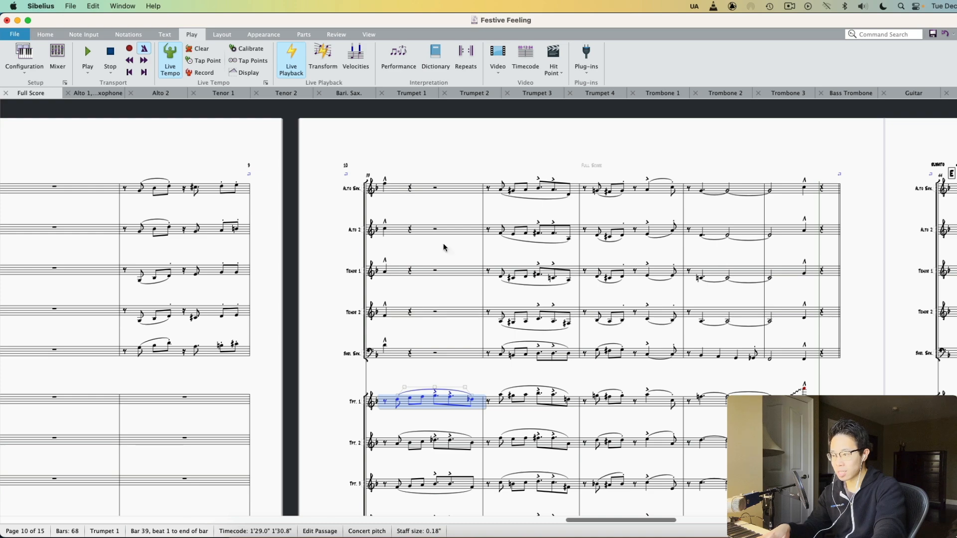
pyautogui.scroll(-3, 433, 371)
pyautogui.scroll(-3, 441, 459)
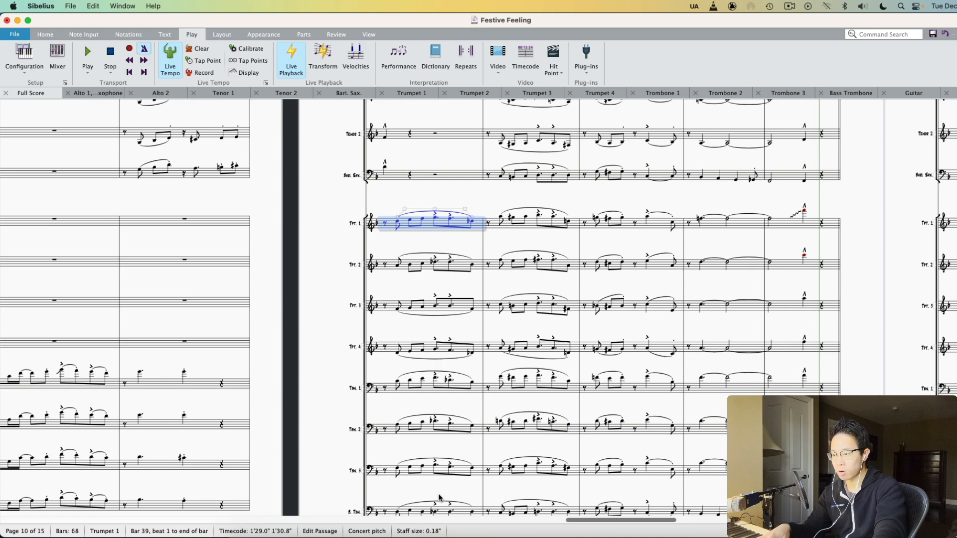
pyautogui.scroll(4, 446, 481)
pyautogui.scroll(2, 429, 240)
pyautogui.click(436, 160)
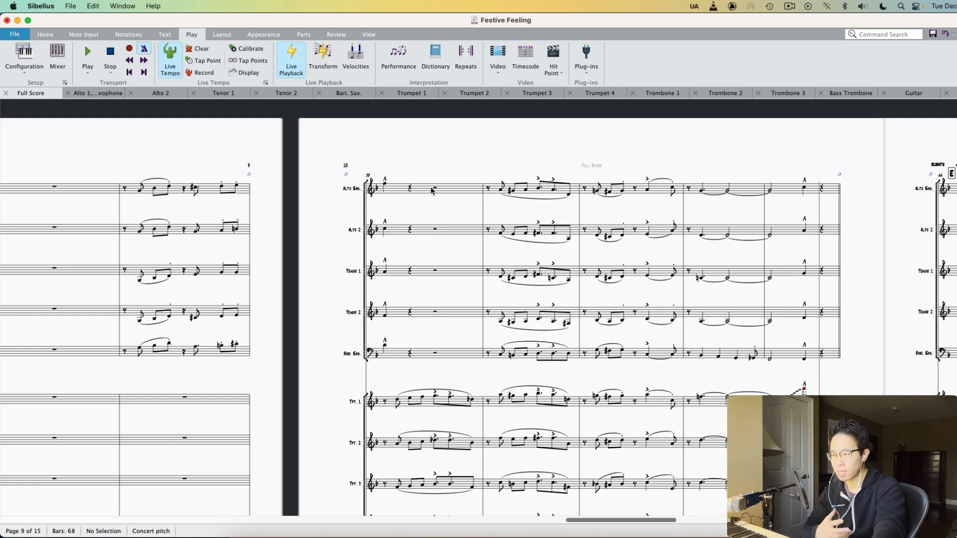
# Highlight all five saxophone parts in bar 40, compare them with the trumpets and trombones, and clear the selection
pyautogui.click(510, 192)
pyautogui.keyDown('shift'); pyautogui.click(498, 355); pyautogui.keyUp('shift')
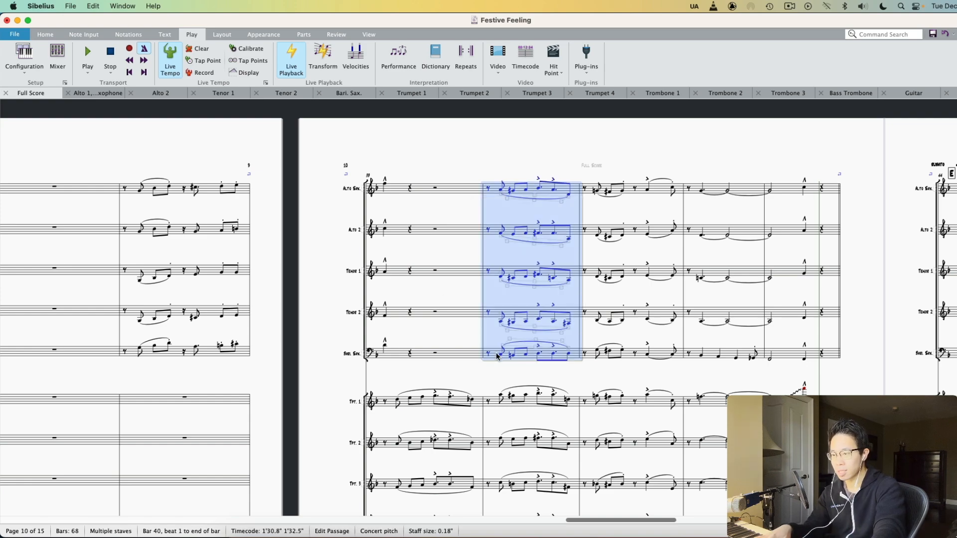
pyautogui.scroll(-4, 528, 308)
pyautogui.scroll(-4, 529, 344)
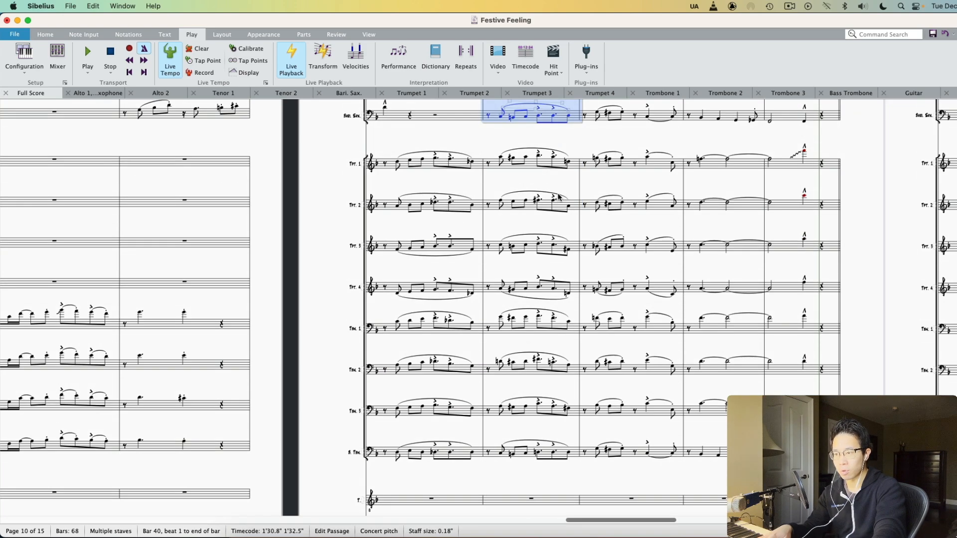
pyautogui.scroll(8, 551, 396)
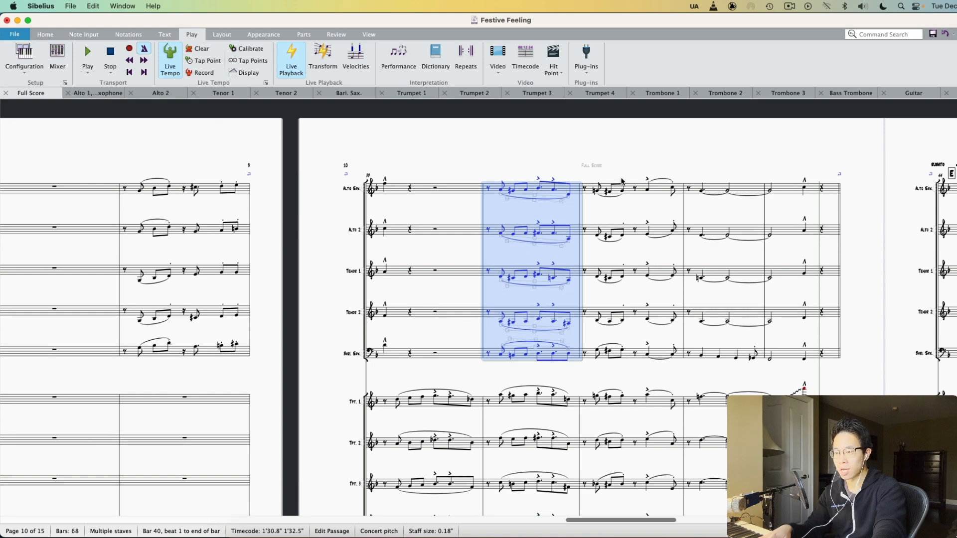
pyautogui.press('Escape')
# Play back section E from its rubato opening through the showtune-feel bars into the start of section F
pyautogui.hscroll(10, 747, 164)
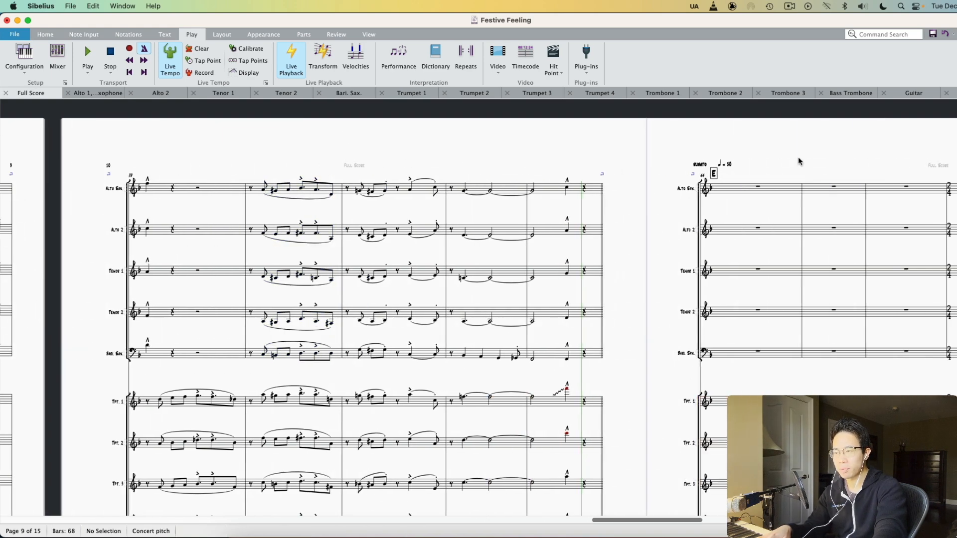
pyautogui.hscroll(5, 490, 164)
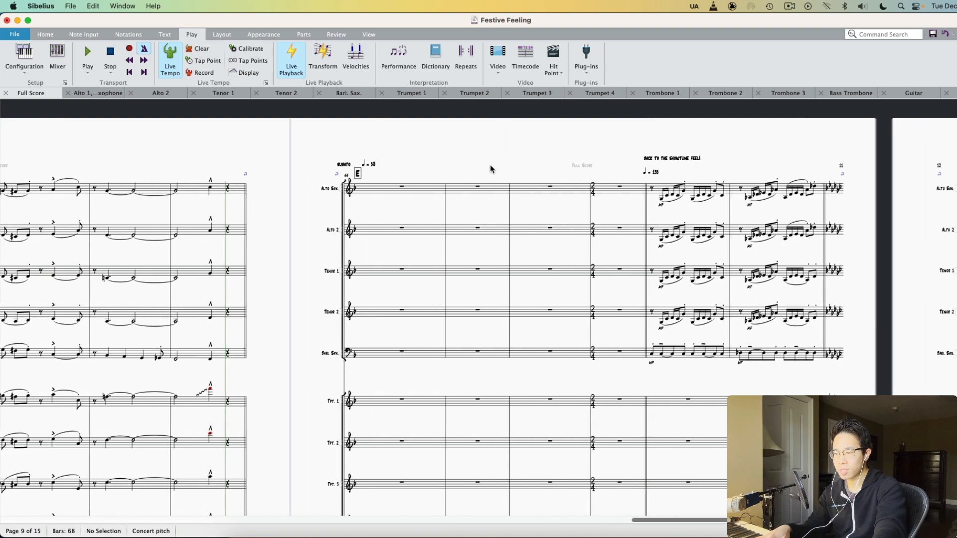
pyautogui.hscroll(3, 491, 166)
pyautogui.scroll(-10, 492, 166)
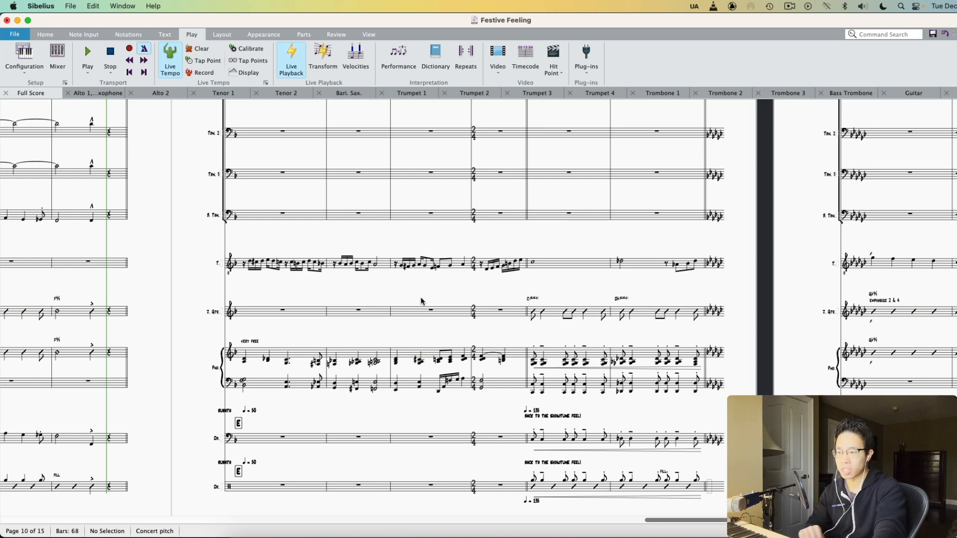
pyautogui.hscroll(5, 445, 289)
pyautogui.click(377, 194)
pyautogui.click(77, 252)
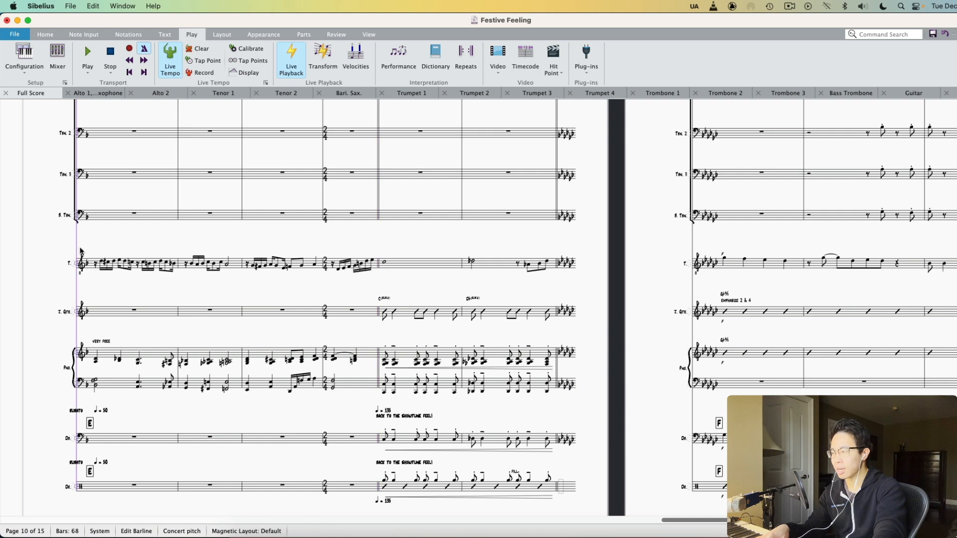
pyautogui.click(87, 72)
pyautogui.click(102, 90)
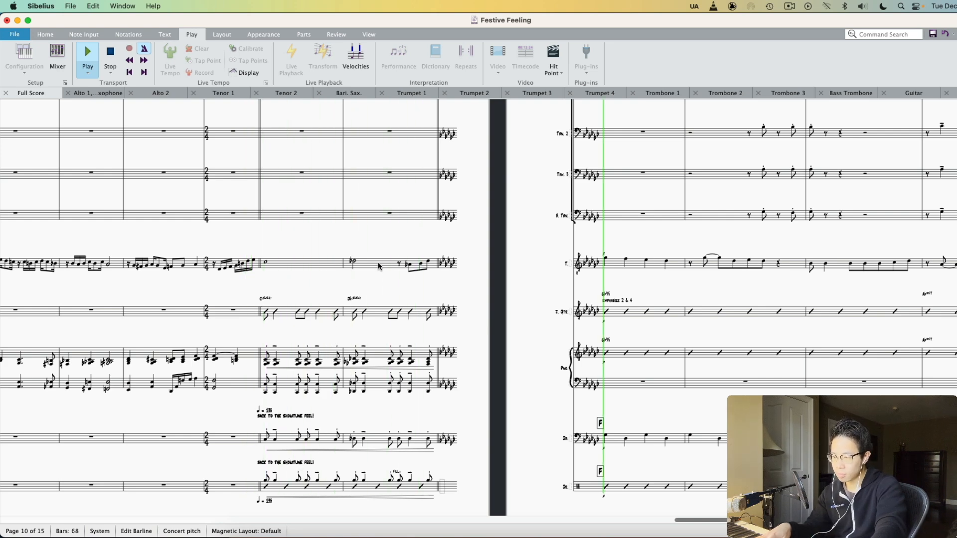
pyautogui.press('space')
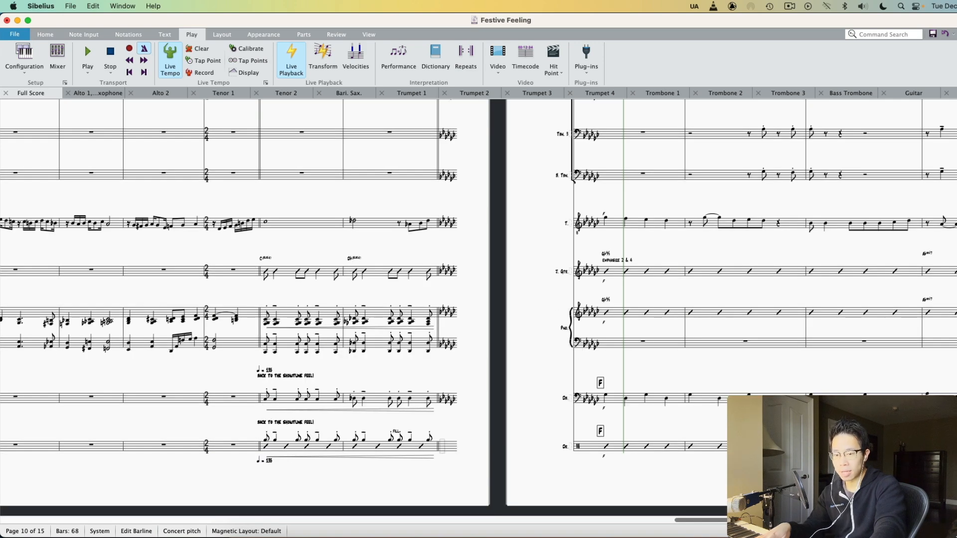
# Examine the rhythm section closely across section E, from the free piano part to the "Back to the Showtune Feel!" bars
pyautogui.press('super+equal')
pyautogui.hscroll(5, 505, 417)
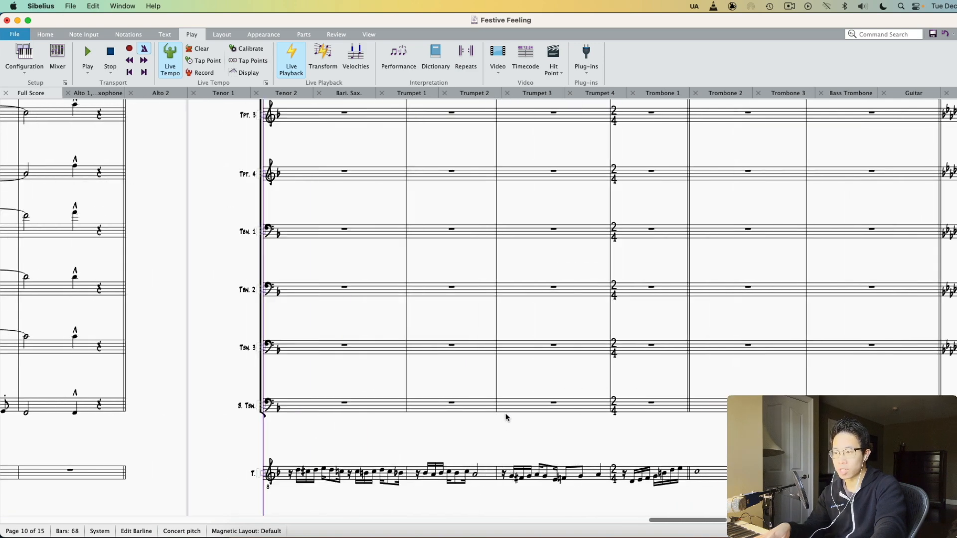
pyautogui.hscroll(-8, 506, 418)
pyautogui.scroll(-7, 505, 417)
pyautogui.scroll(-2, 505, 418)
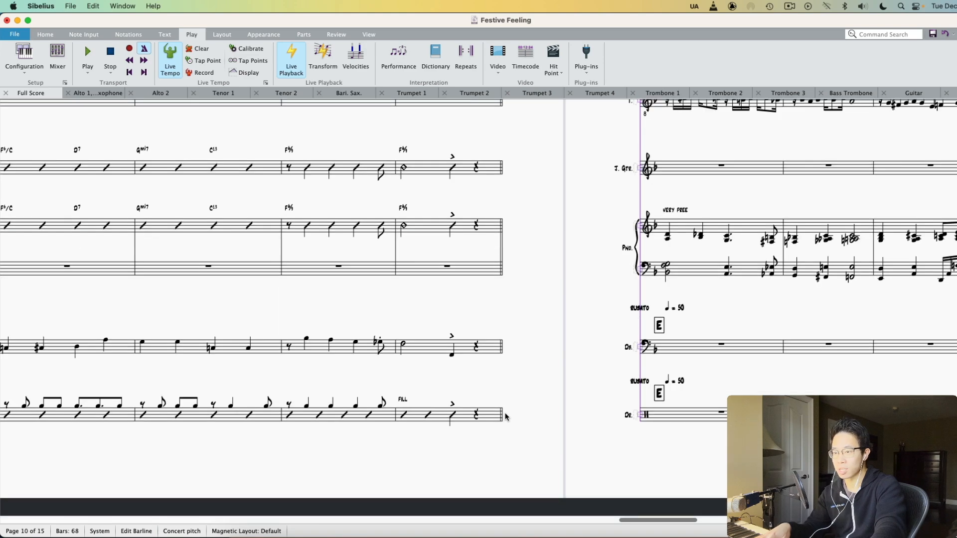
pyautogui.hscroll(10, 505, 418)
pyautogui.press('Escape')
pyautogui.click(397, 266)
pyautogui.press('Escape')
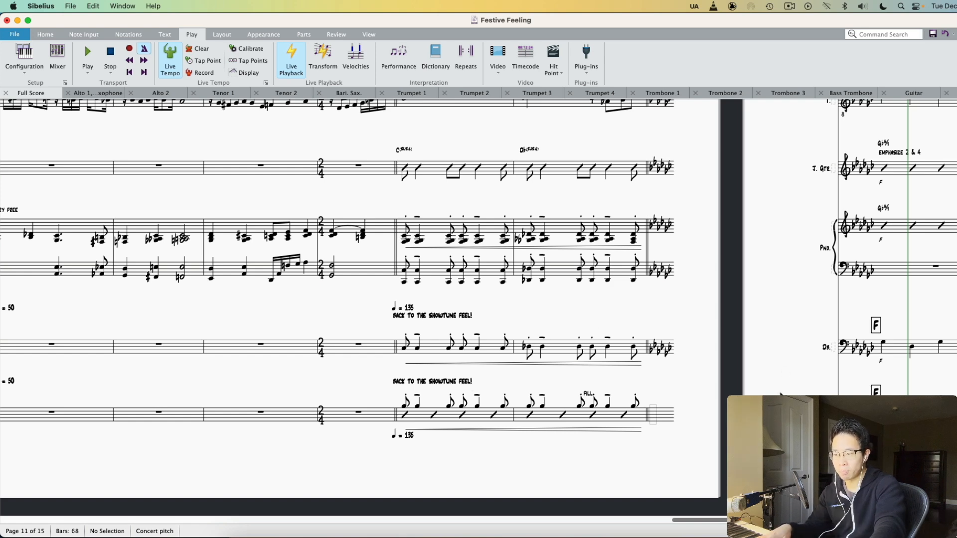
# Compare the rhythm section and tenor voice parts in the showtune-feel bars with the key change and opening of section F
pyautogui.hscroll(5, 767, 392)
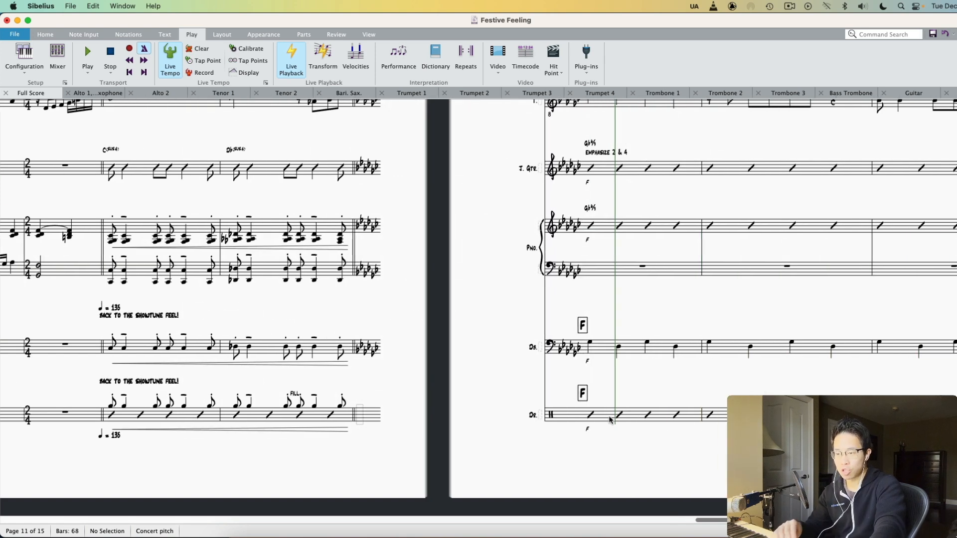
pyautogui.hscroll(-4, 614, 403)
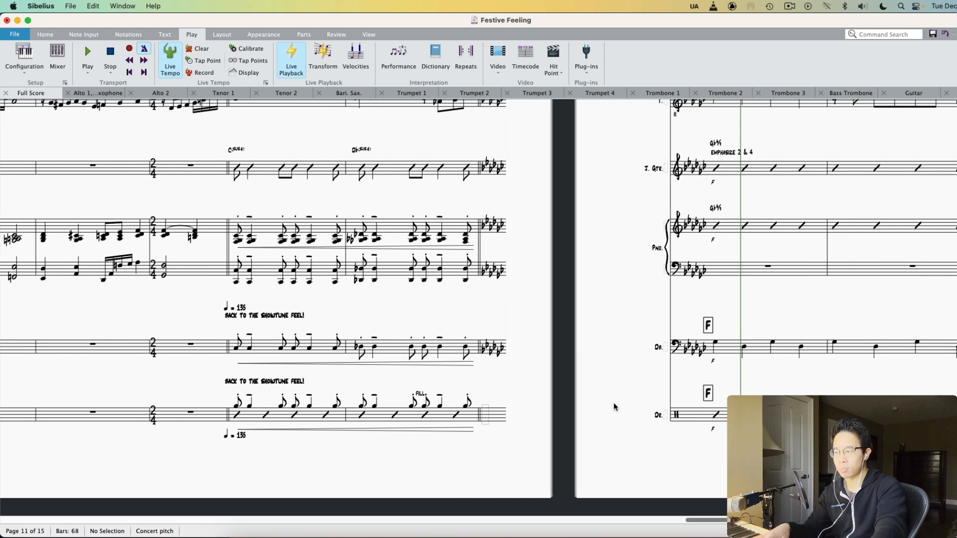
pyautogui.scroll(3, 401, 325)
pyautogui.hscroll(2, 786, 284)
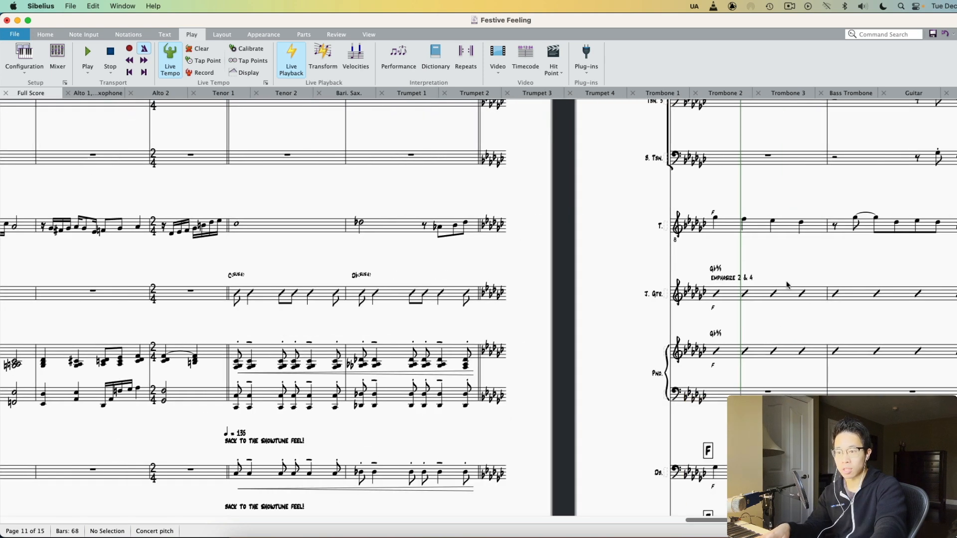
pyautogui.hscroll(3, 731, 280)
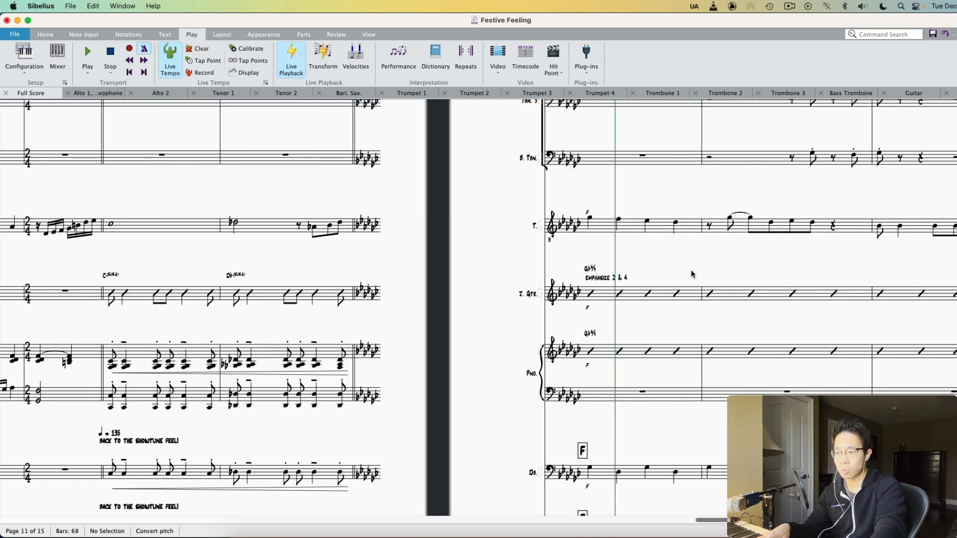
pyautogui.hscroll(-4, 690, 270)
pyautogui.hscroll(10, 561, 352)
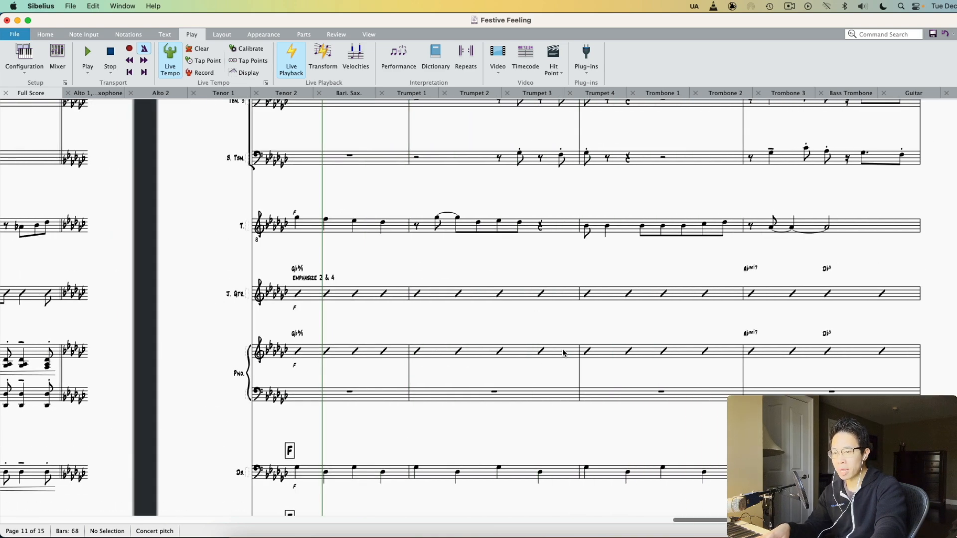
# Examine the double bass line in the opening bars of section F and clear the selection
pyautogui.scroll(-3, 343, 295)
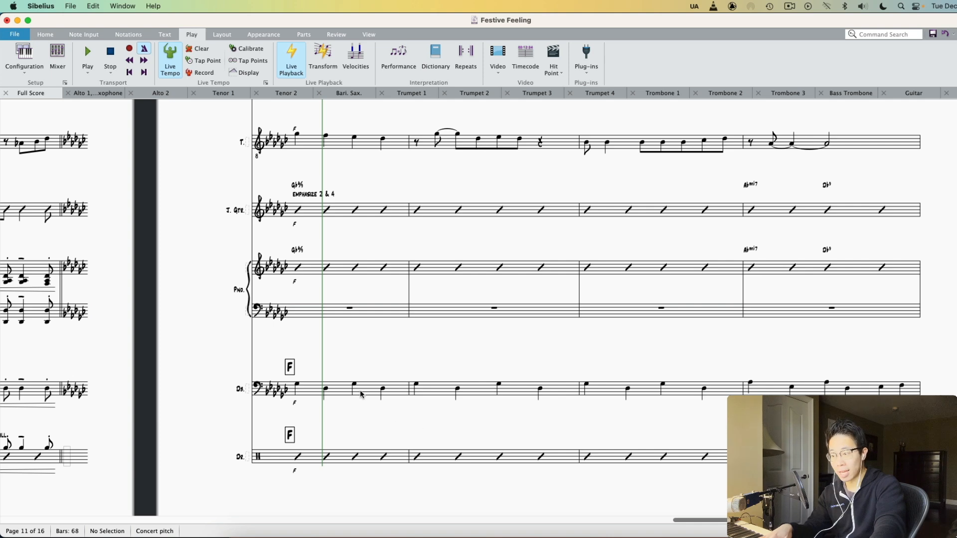
pyautogui.click(342, 393)
pyautogui.press('Escape')
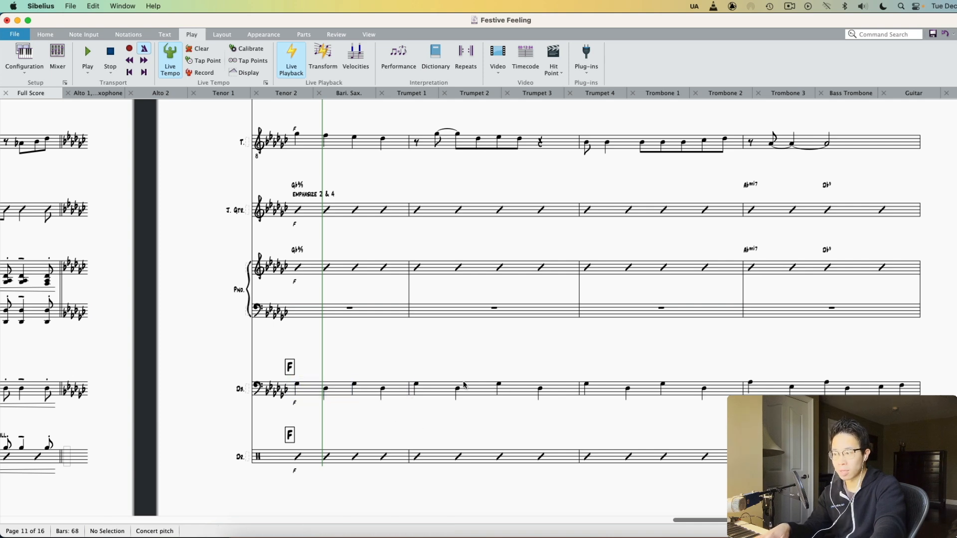
# Play back the score from the opening of section F through section G to the final bars
pyautogui.hscroll(-10, 706, 383)
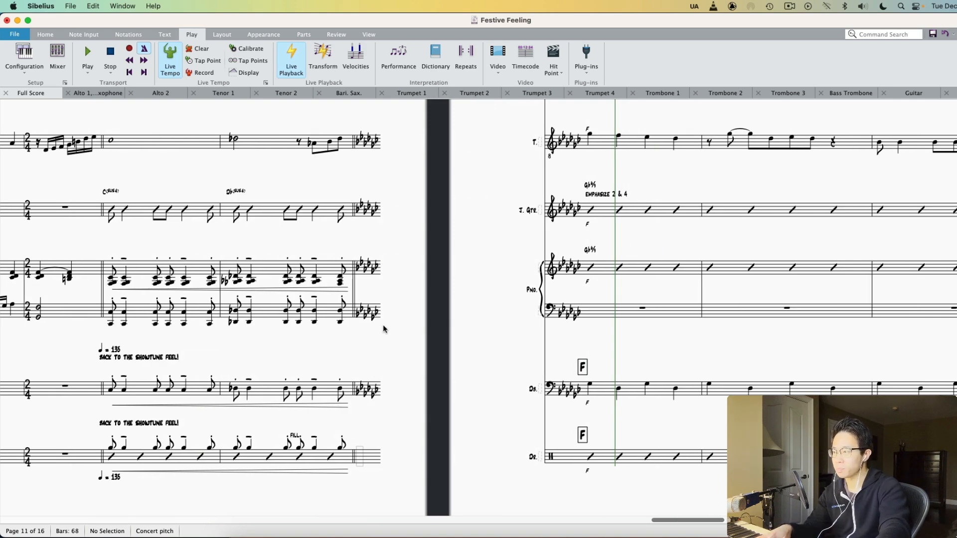
pyautogui.scroll(-10, 417, 311)
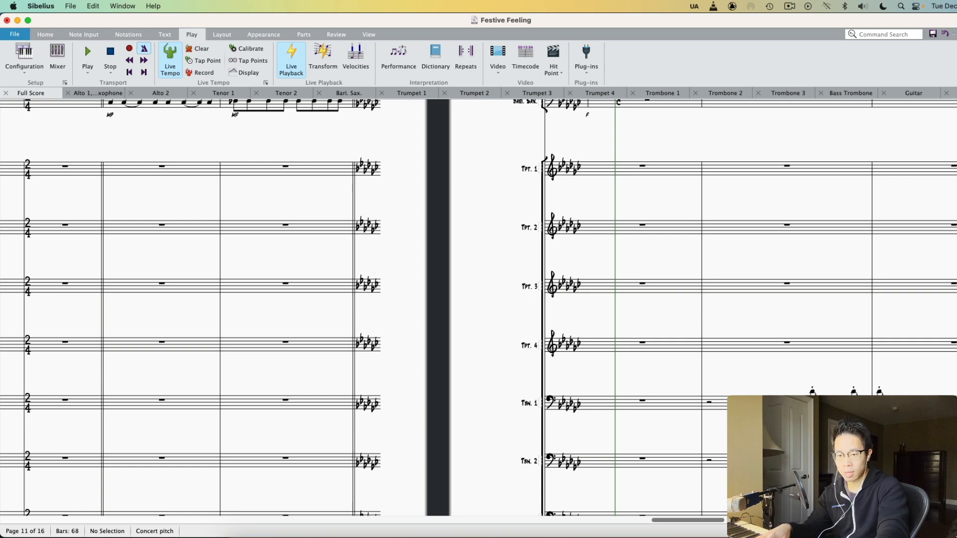
pyautogui.press('super+minus')
pyautogui.press('super+minus')
pyautogui.press('super+minus')
pyautogui.press('super+plus')
pyautogui.press('super+plus')
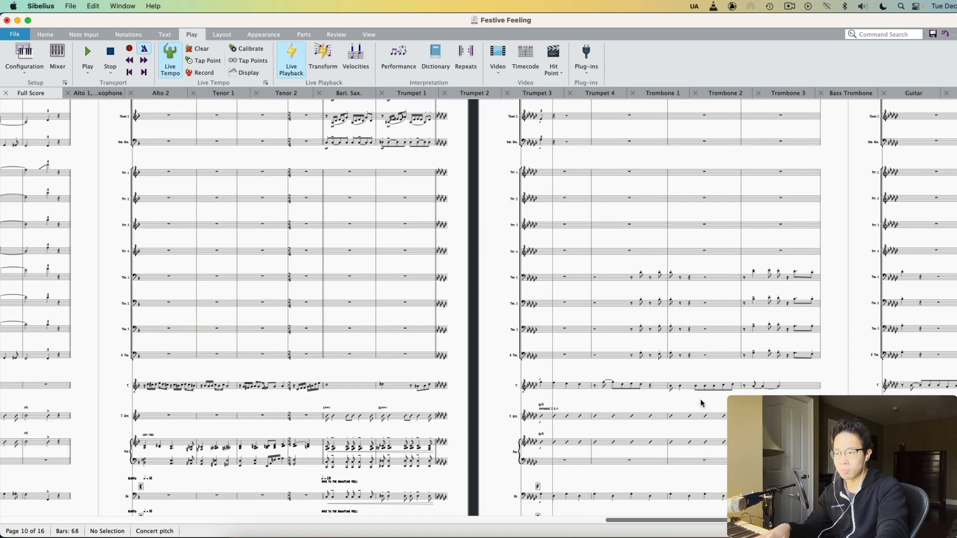
pyautogui.press('space')
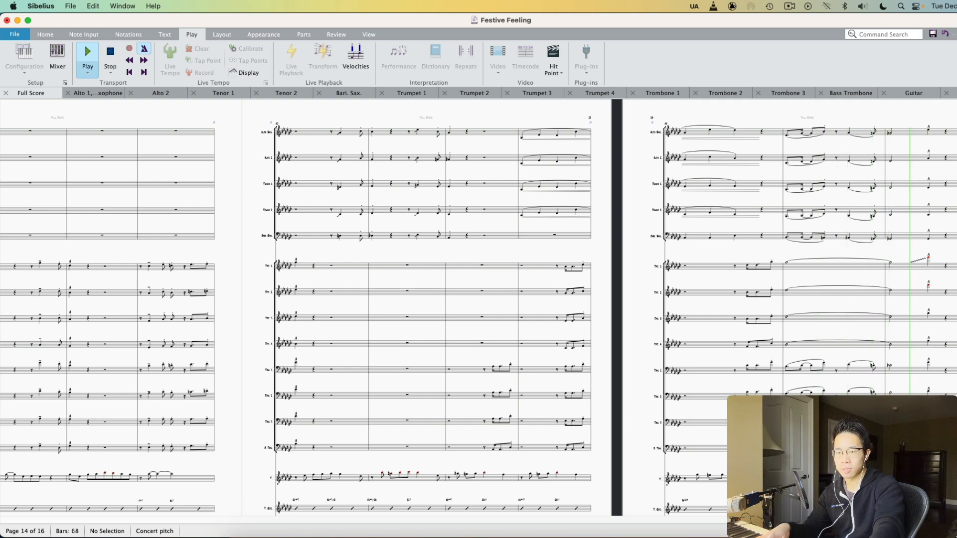
pyautogui.press('space')
# Examine the four trumpets' sustained notes in bar 67 and the surrounding ensemble parts in the closing bars
pyautogui.click(795, 271)
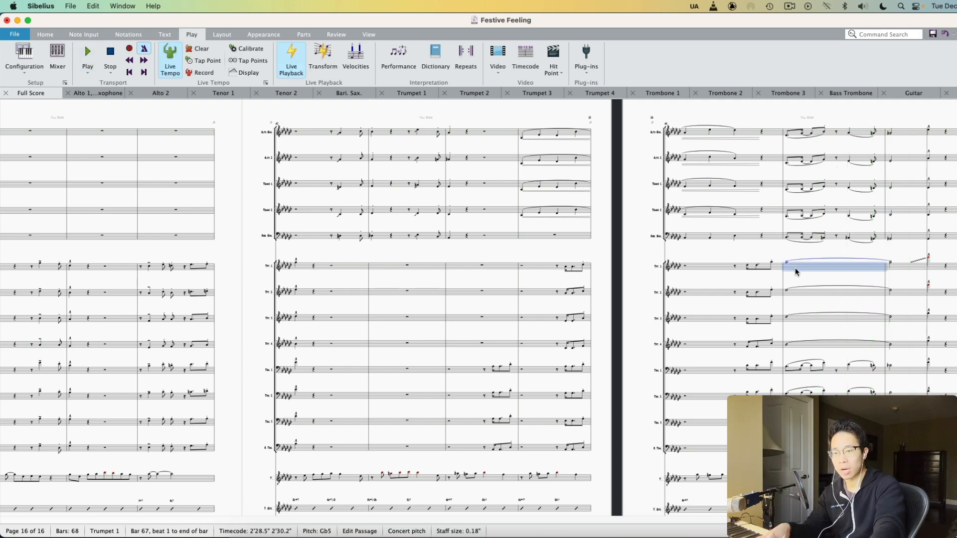
pyautogui.keyDown('shift'); pyautogui.click(823, 344); pyautogui.keyUp('shift')
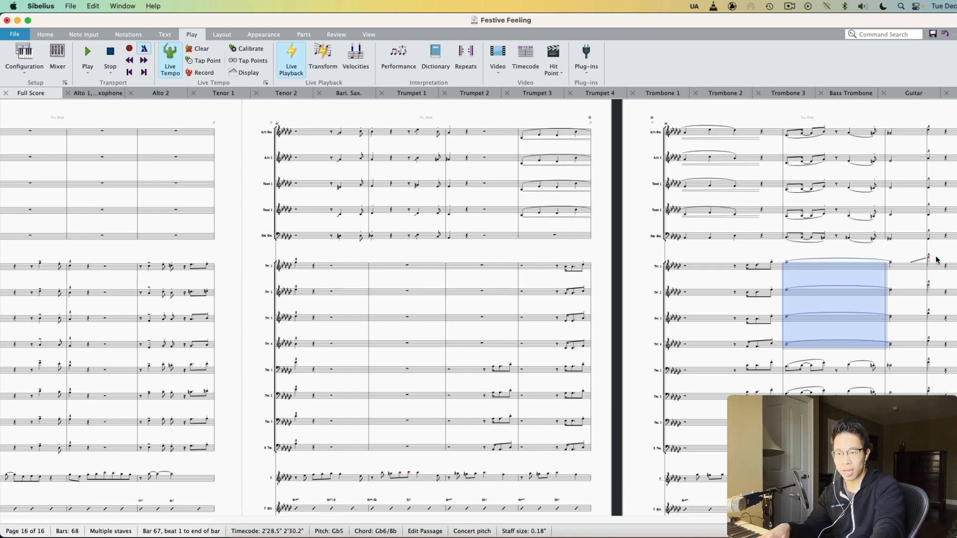
pyautogui.press('Escape')
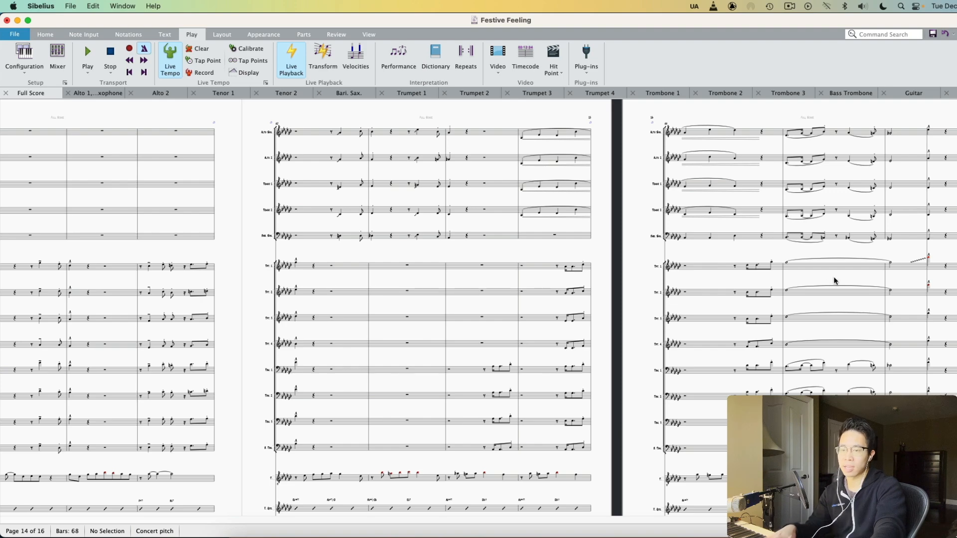
pyautogui.scroll(-6, 836, 279)
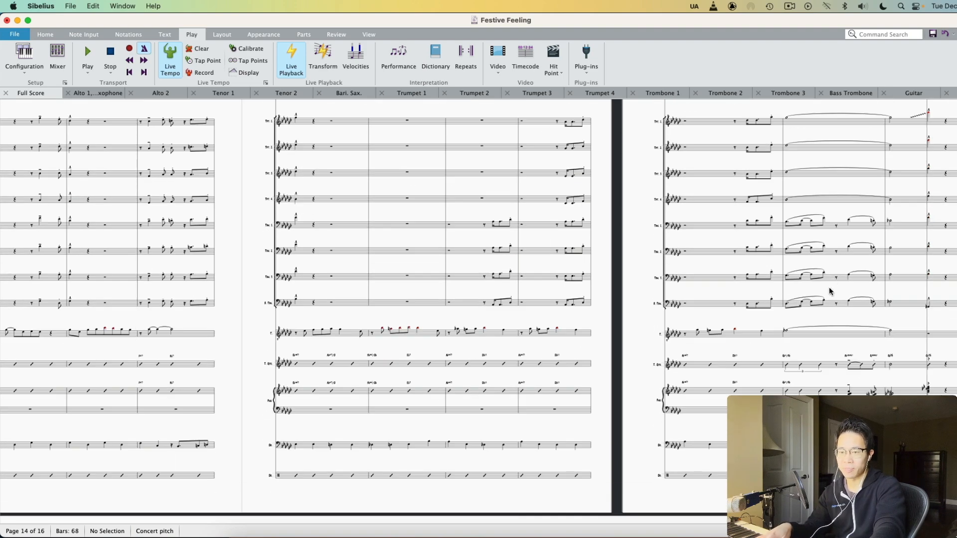
pyautogui.scroll(7, 815, 318)
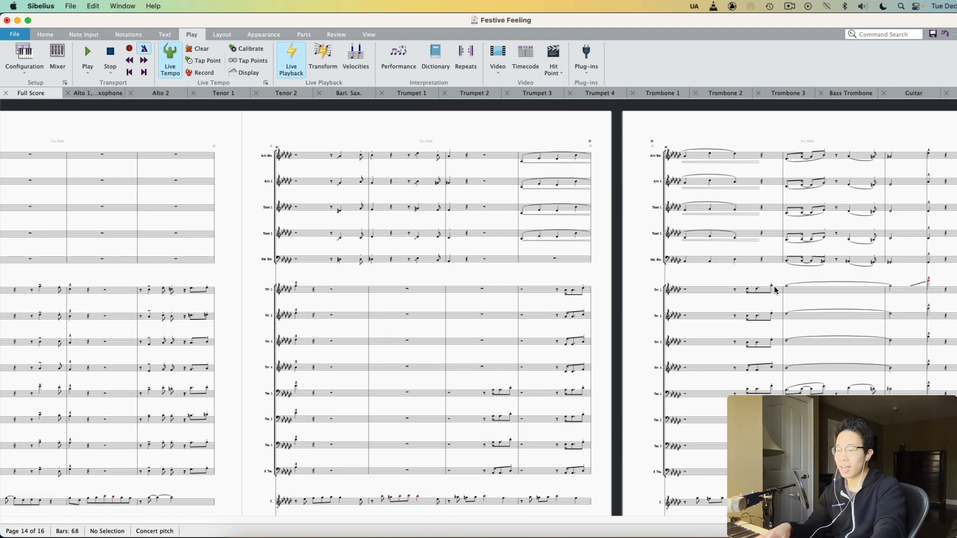
pyautogui.scroll(-1, 479, 307)
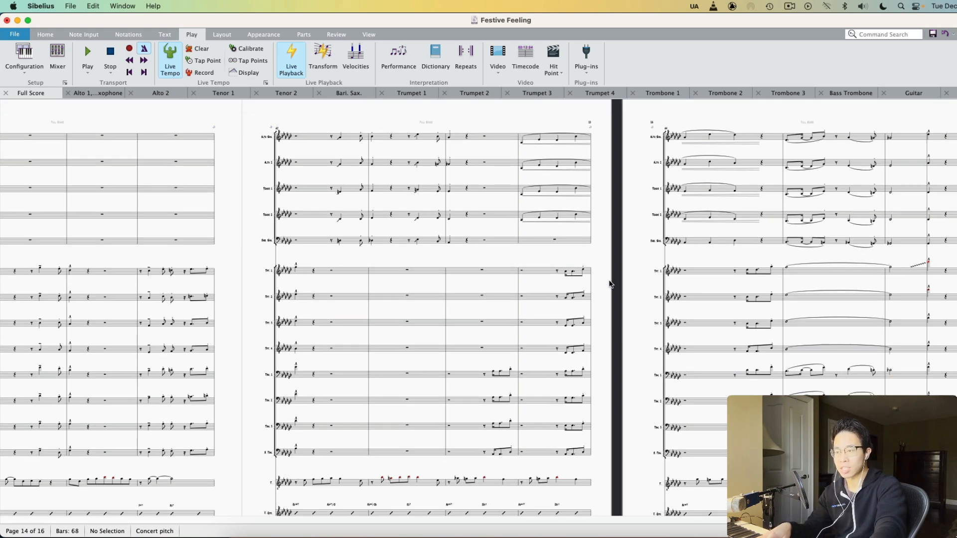
# Compare the ensemble writing at section G with the earlier pages covering sections B and C
pyautogui.hscroll(-6, 458, 373)
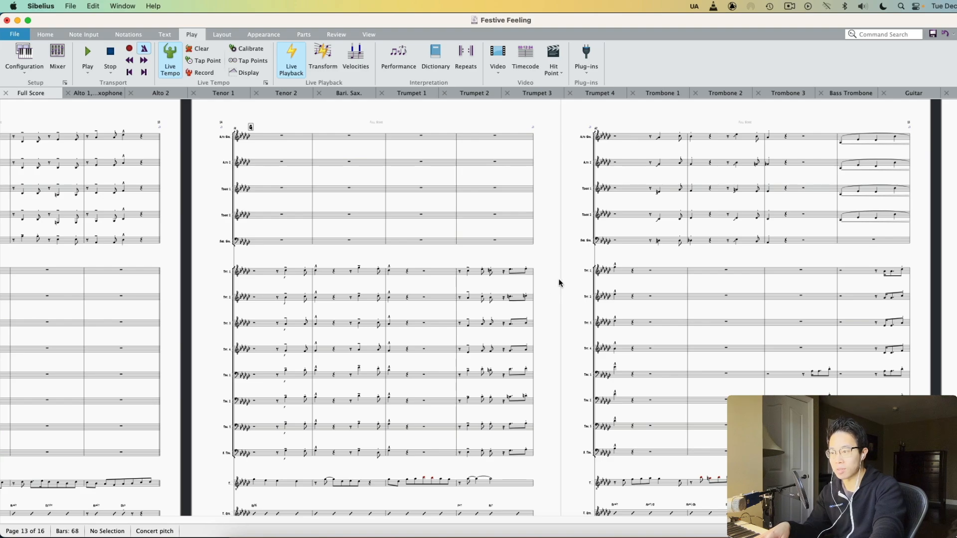
pyautogui.hscroll(-15, 507, 514)
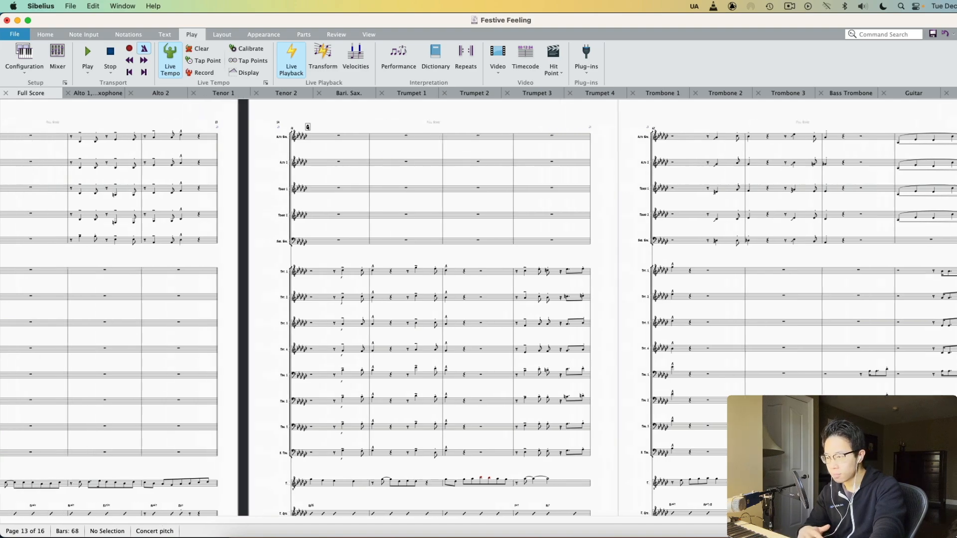
pyautogui.moveTo(457, 519); pyautogui.dragTo(270, 537)
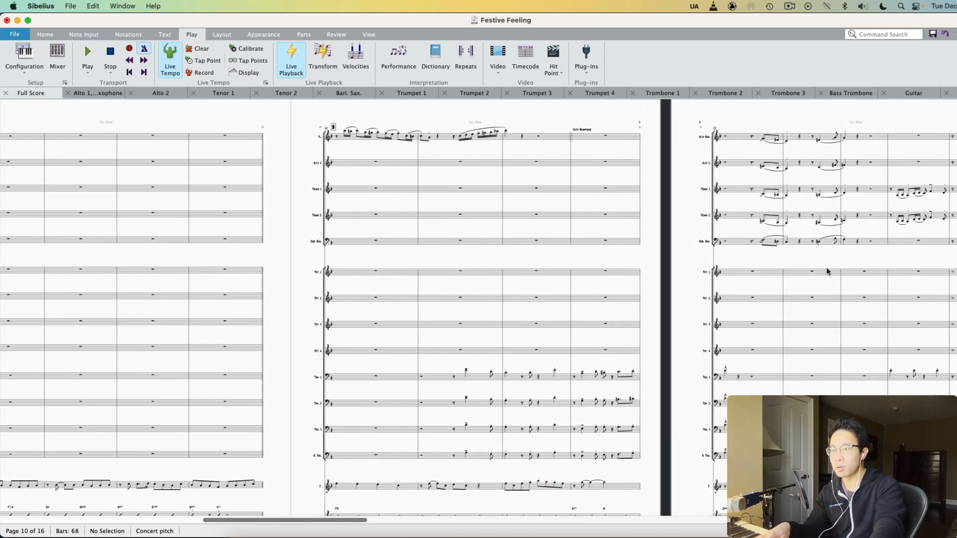
pyautogui.hscroll(10, 827, 272)
pyautogui.hscroll(8, 826, 285)
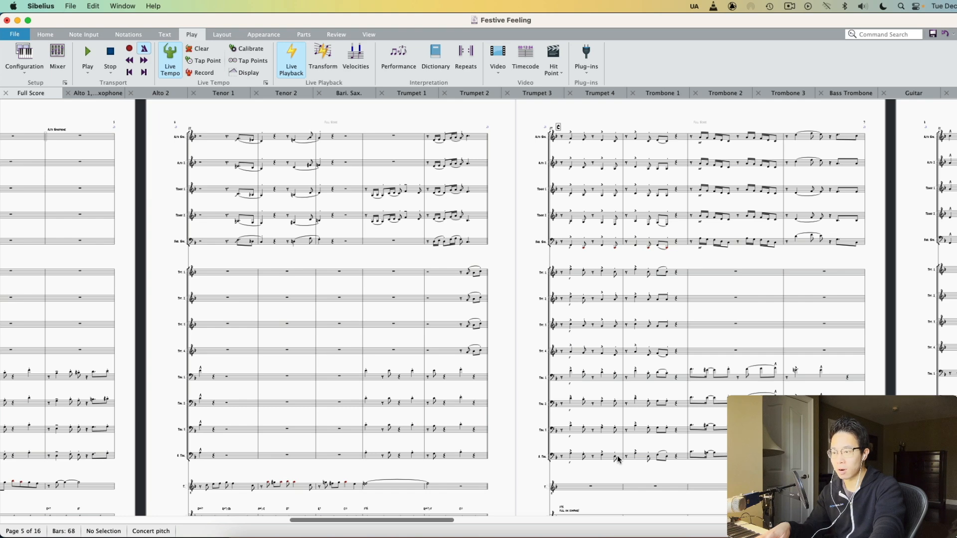
# Open the Alto 1, Flute, Alto Saxophone part and view the list of available parts
pyautogui.click(115, 93)
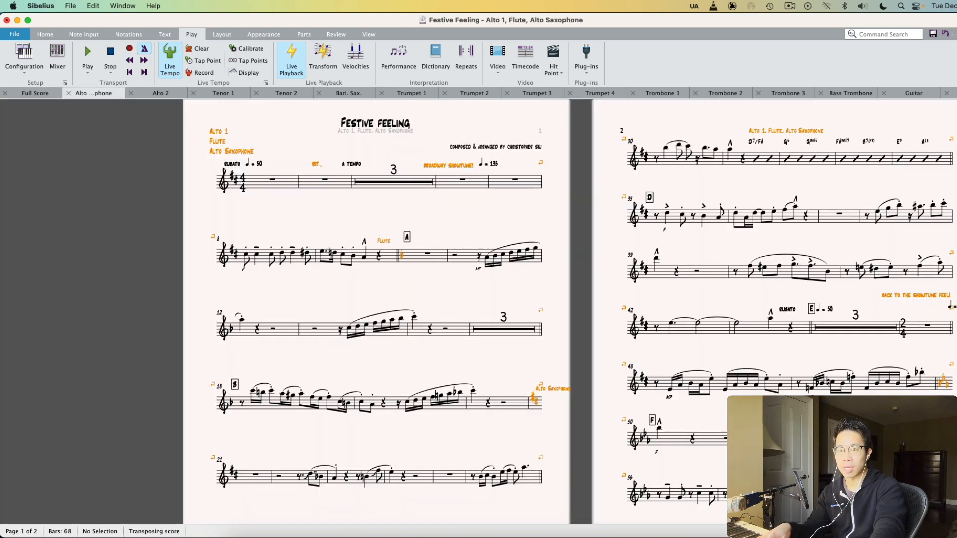
pyautogui.click(953, 93)
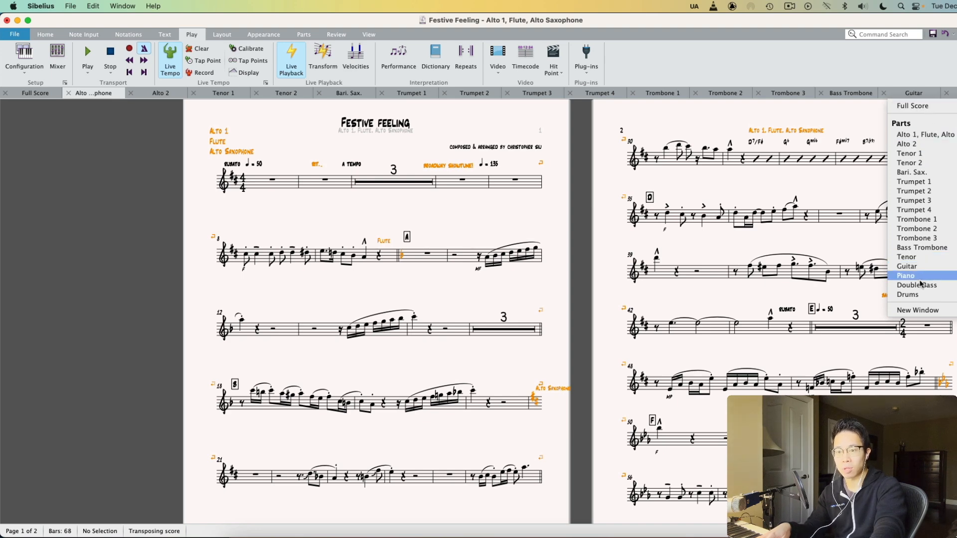
pyautogui.click(593, 115)
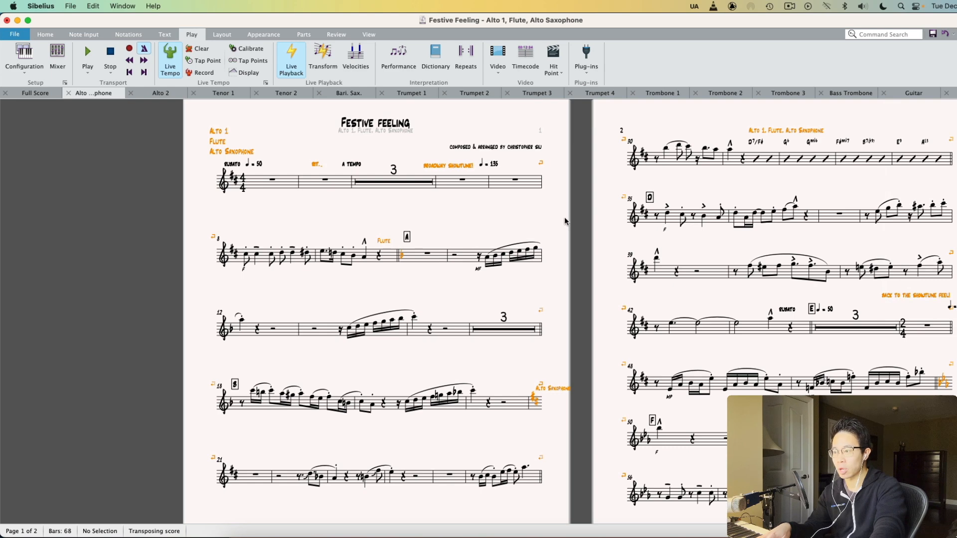
# Read through both pages of the Alto 1 part, checking the instrument changes and the dynamic marking at bar 29
pyautogui.hscroll(3, 533, 259)
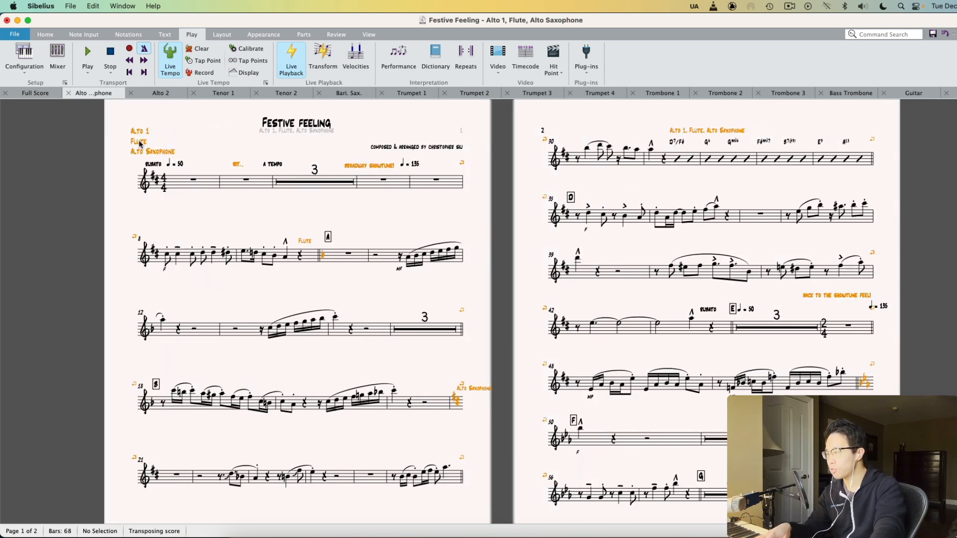
pyautogui.scroll(-3, 411, 192)
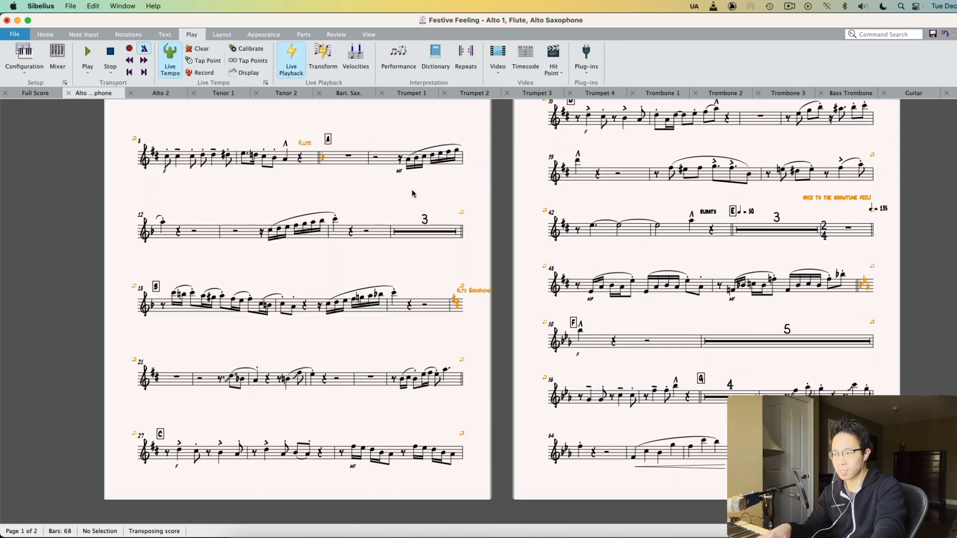
pyautogui.scroll(4, 423, 257)
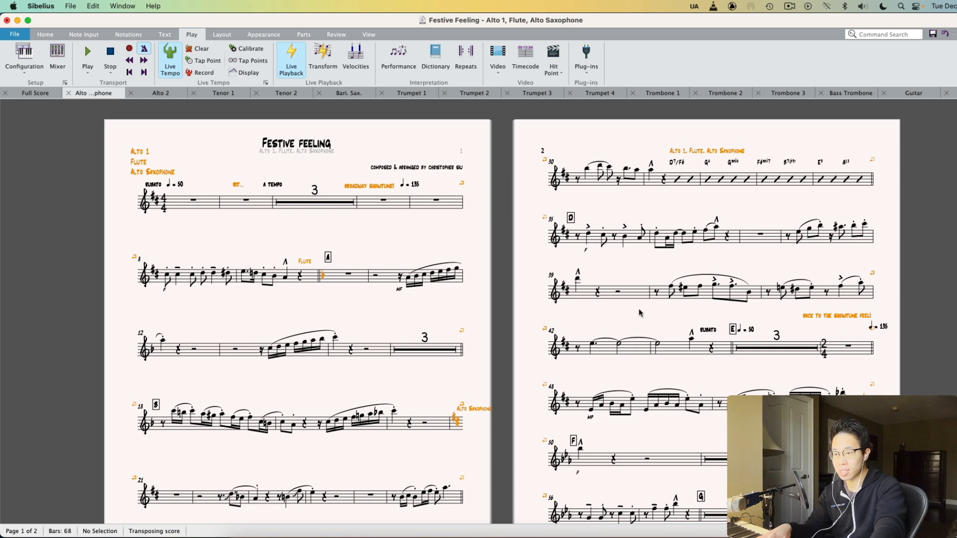
pyautogui.scroll(-4, 809, 247)
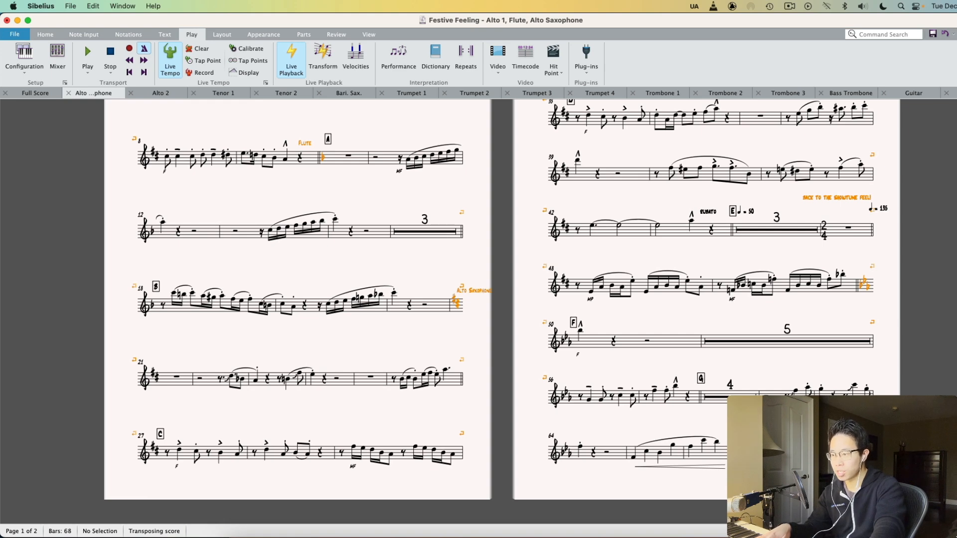
pyautogui.click(352, 468)
pyautogui.scroll(3, 582, 460)
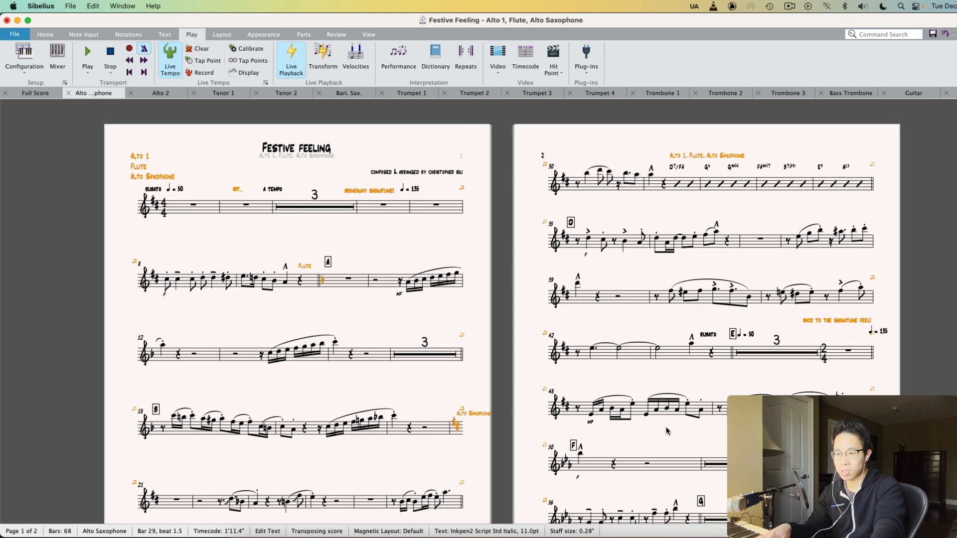
pyautogui.press('Escape')
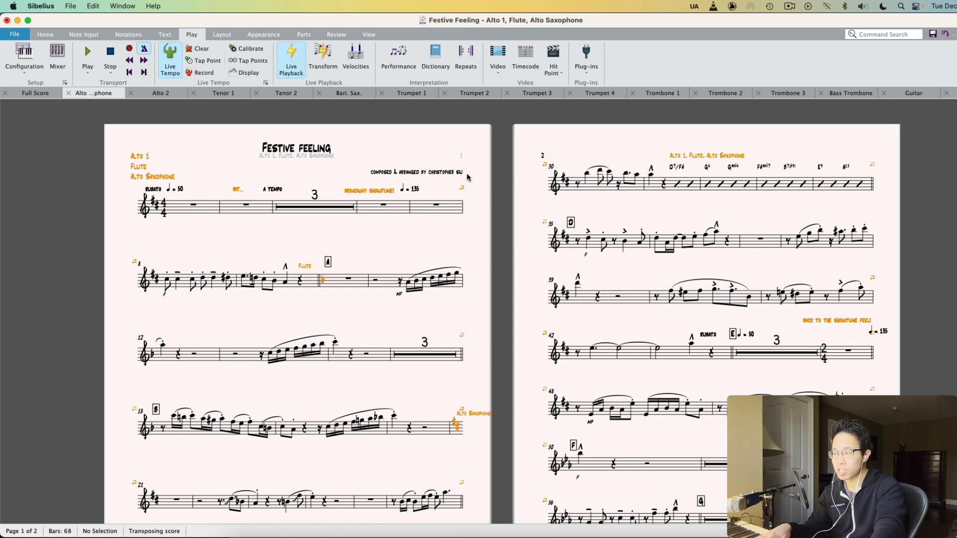
# Review the layout of the Tenor 2 part and the Trumpet 2 part
pyautogui.click(286, 93)
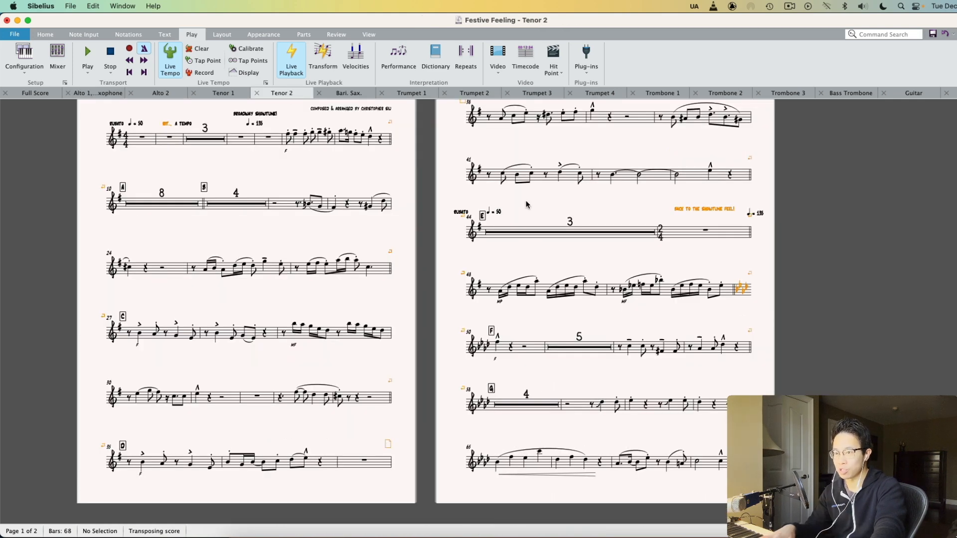
pyautogui.scroll(2, 195, 132)
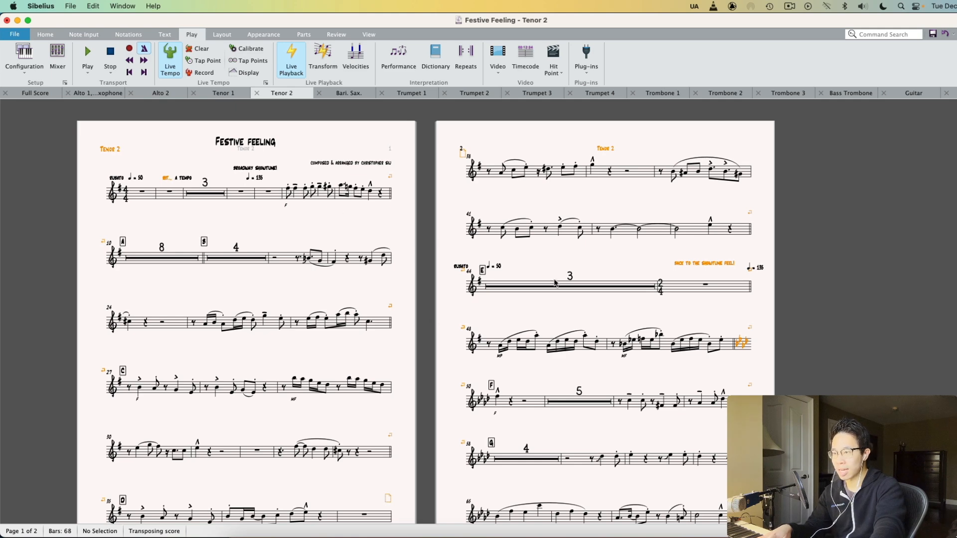
pyautogui.click(476, 94)
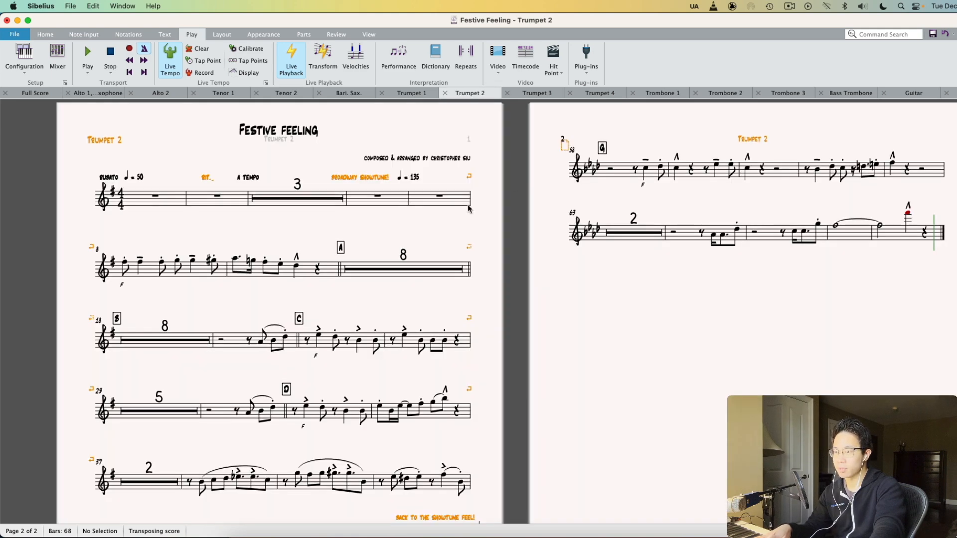
pyautogui.scroll(-4, 590, 207)
pyautogui.scroll(5, 588, 208)
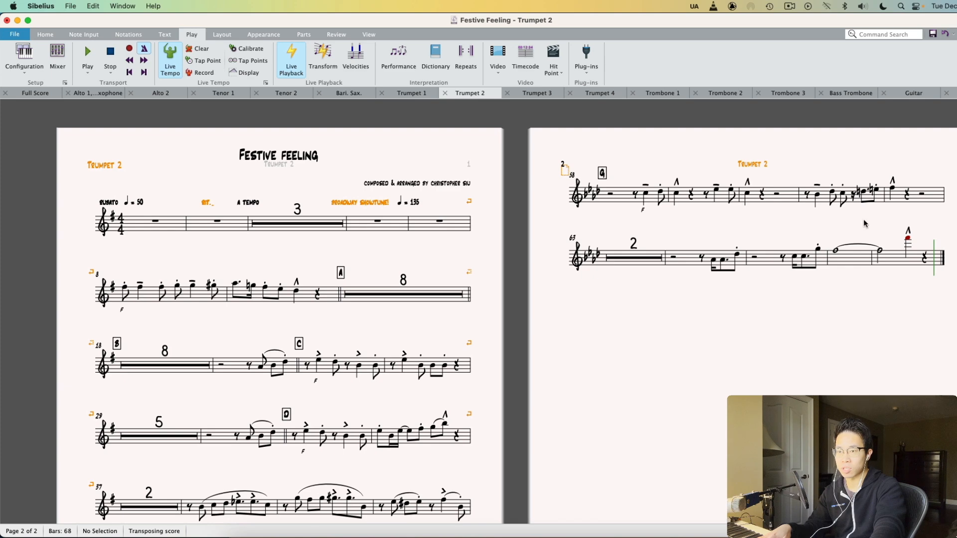
# Review the layout of the Trumpet 4 part and both pages of the Trombone 1 part
pyautogui.click(597, 95)
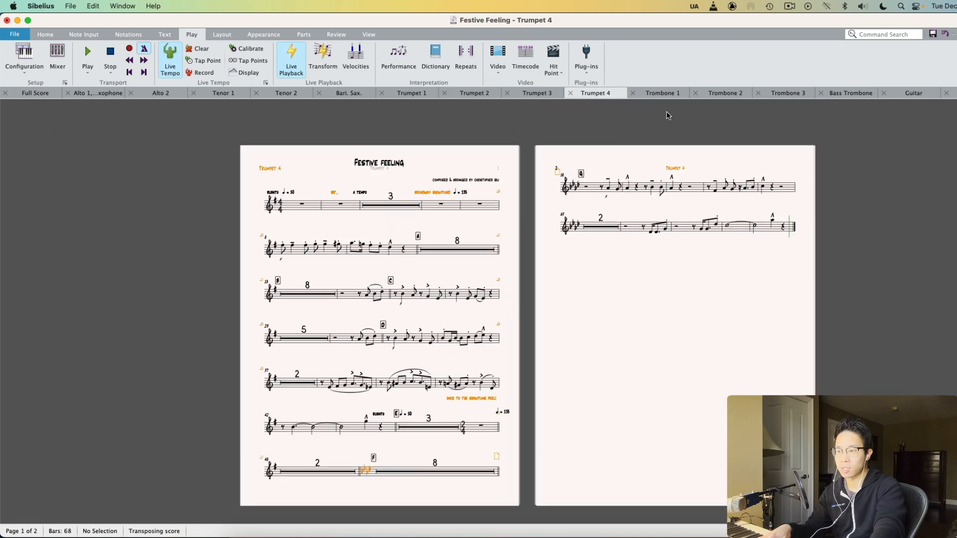
pyautogui.click(731, 94)
pyautogui.click(658, 95)
pyautogui.scroll(-1, 731, 237)
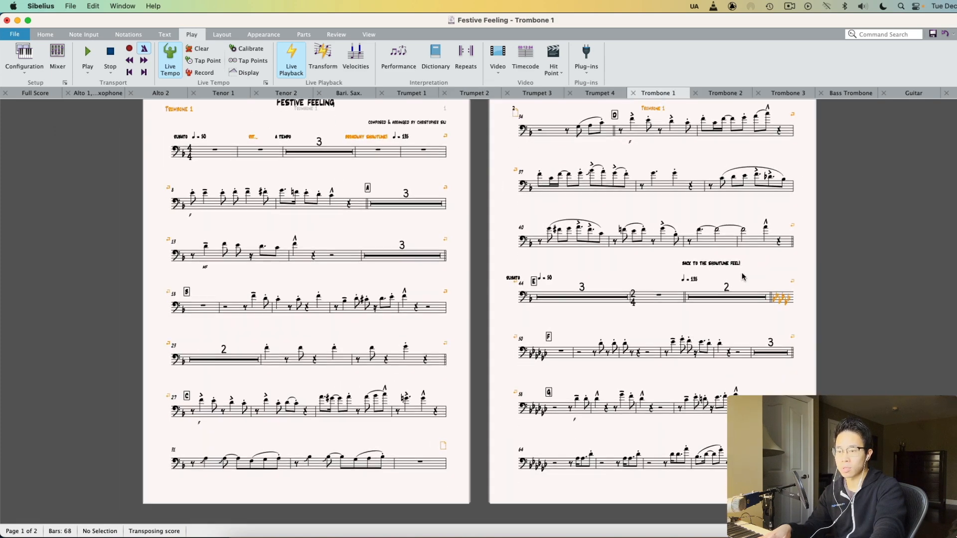
pyautogui.scroll(2, 493, 234)
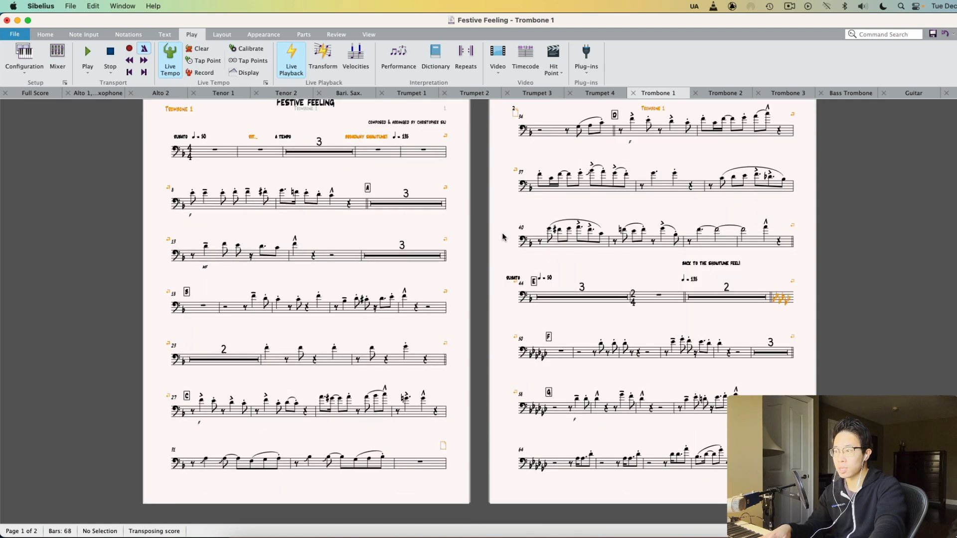
# Review both pages of the Guitar part and the Double Bass part
pyautogui.click(927, 96)
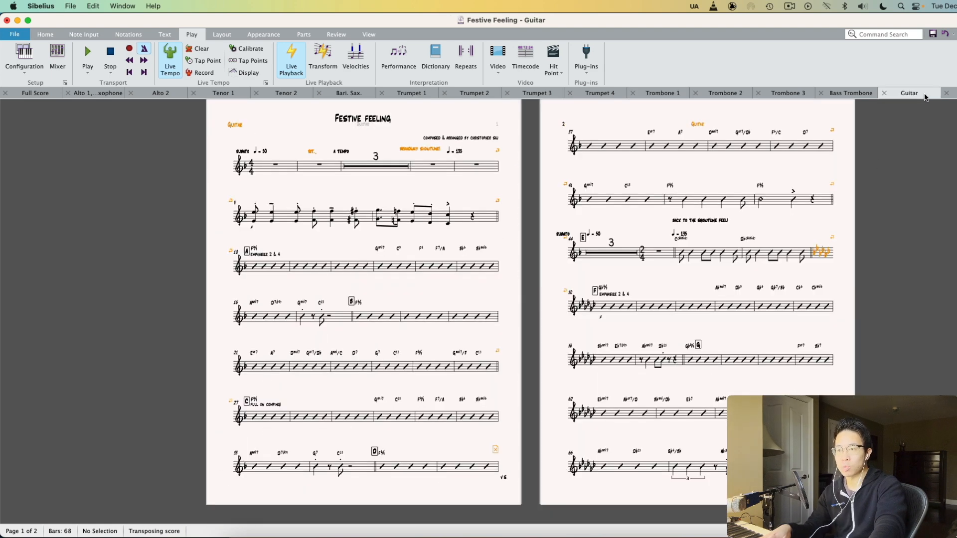
pyautogui.hscroll(-3, 785, 188)
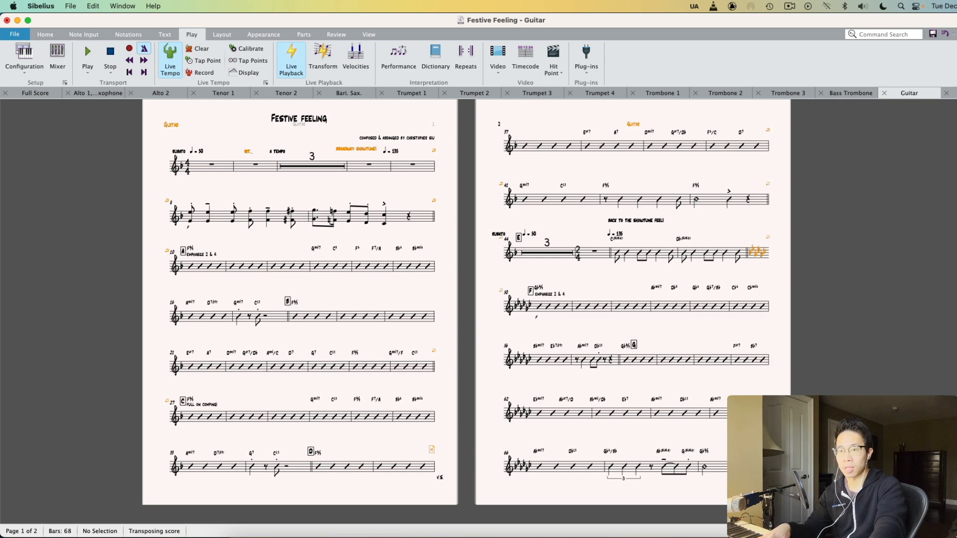
pyautogui.click(954, 94)
pyautogui.click(858, 95)
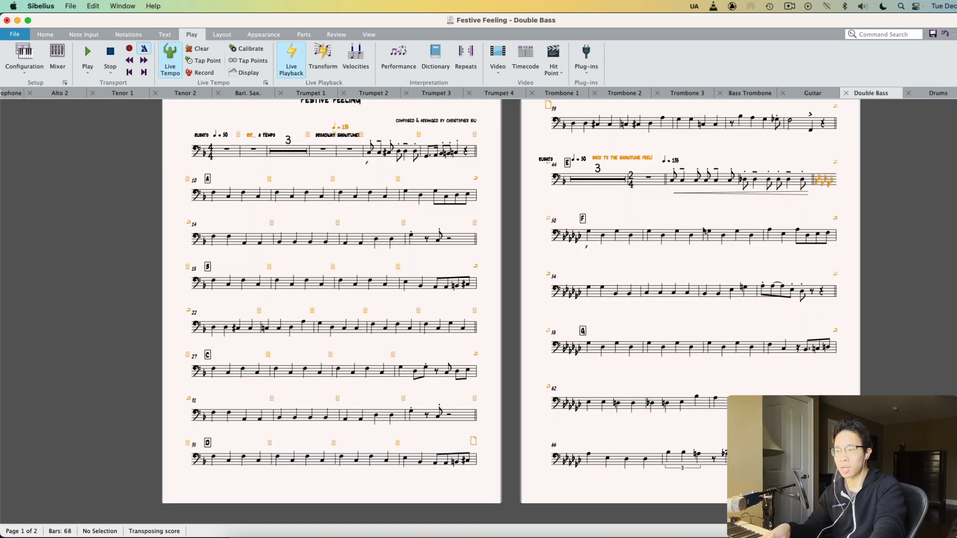
pyautogui.scroll(1, 716, 240)
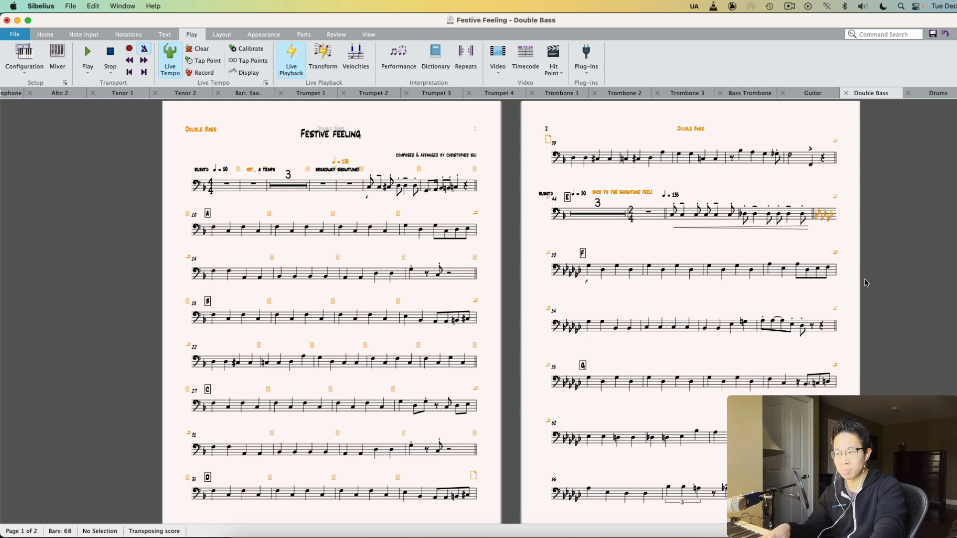
pyautogui.scroll(-1, 528, 320)
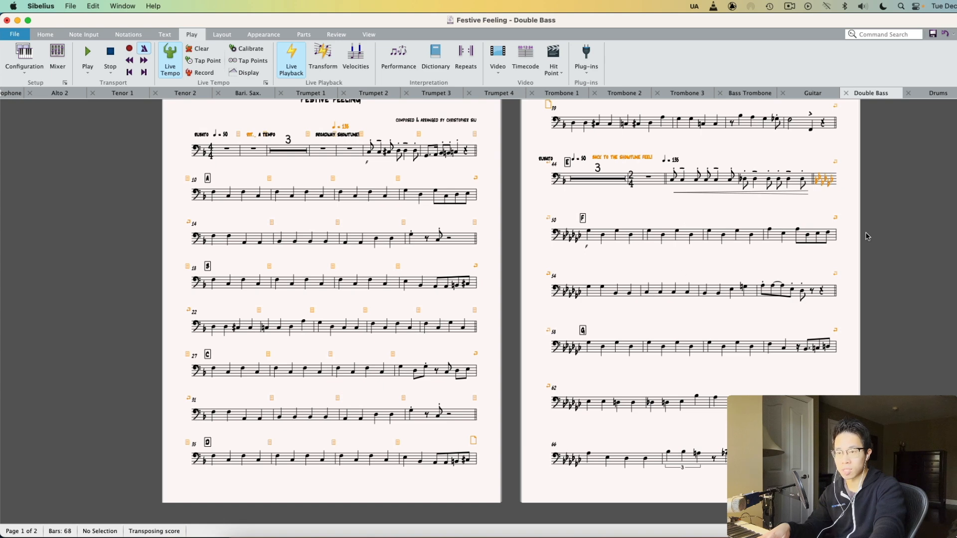
# Review both pages of the Drums part, reading closely through the final systems from rehearsal mark F to bar 68
pyautogui.click(944, 94)
pyautogui.scroll(1, 659, 219)
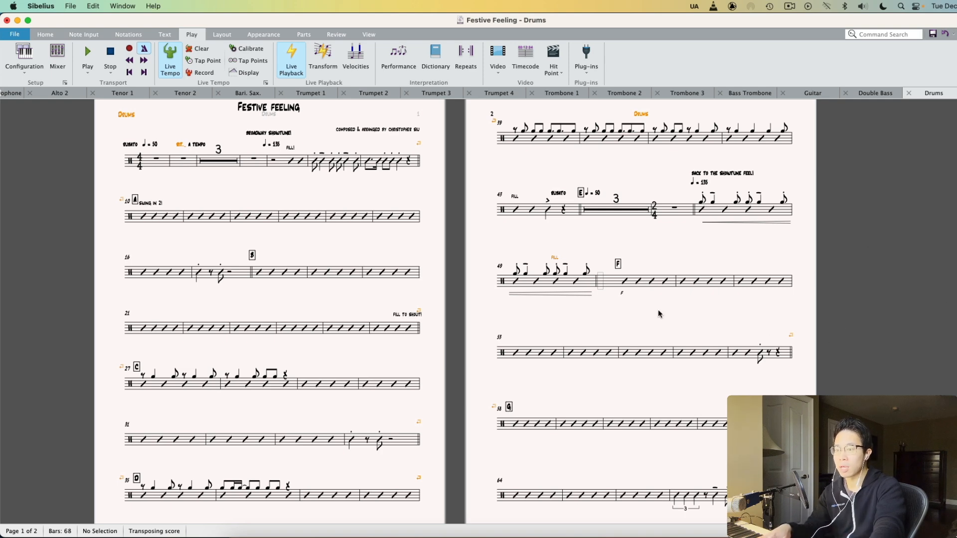
pyautogui.scroll(-1, 722, 368)
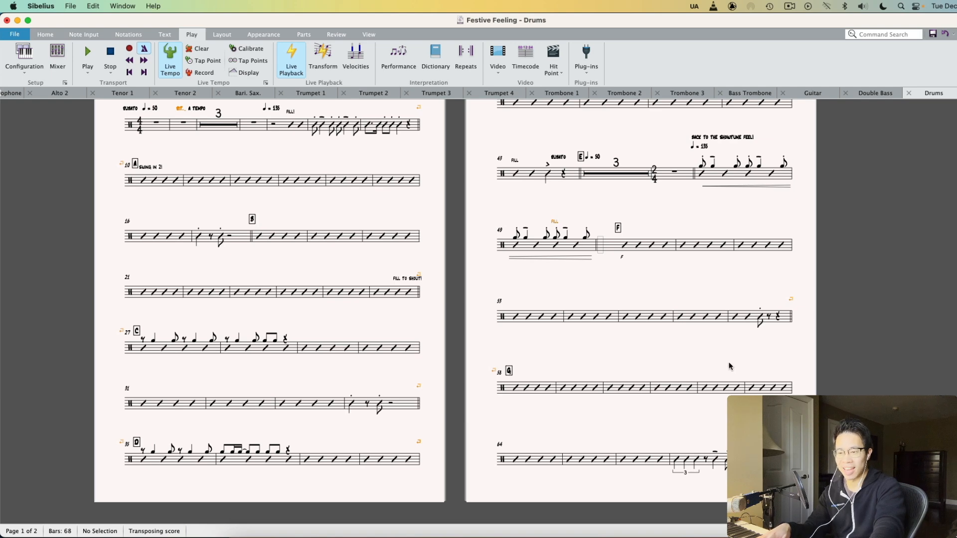
pyautogui.press('super+=')
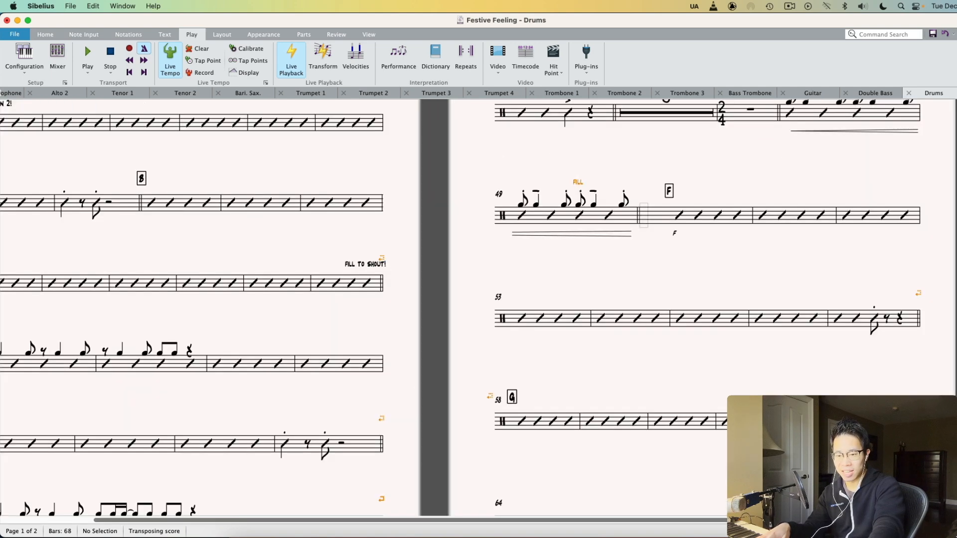
pyautogui.scroll(-3, 458, 299)
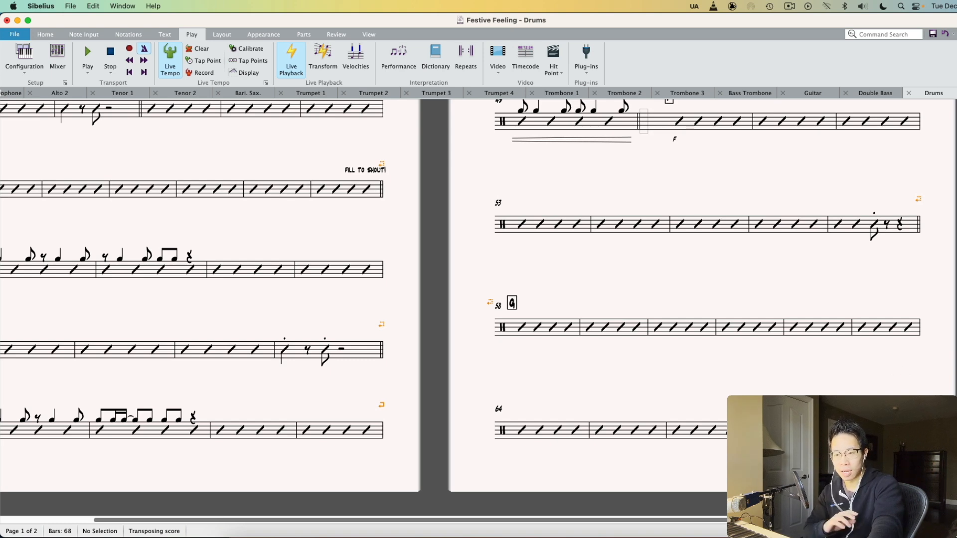
pyautogui.click(832, 430)
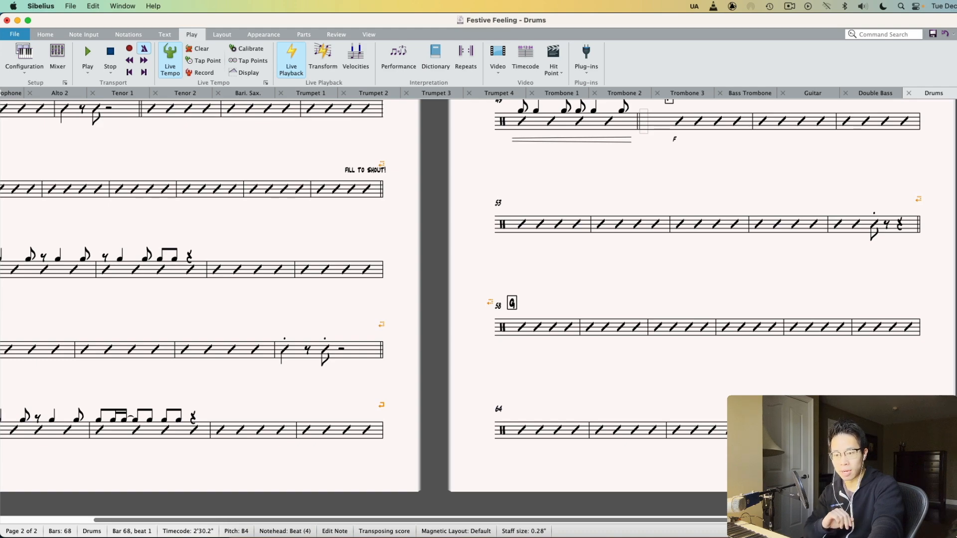
pyautogui.press('Escape')
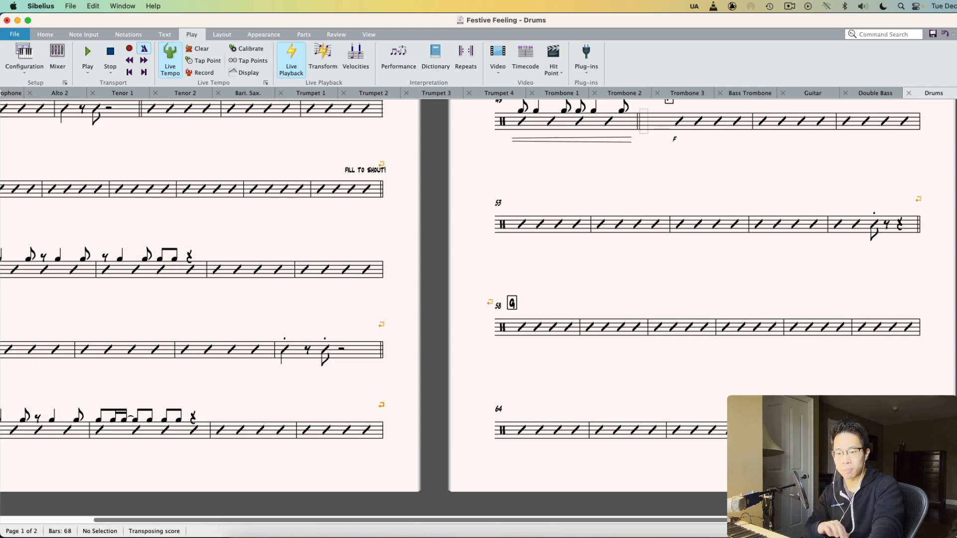
# Switch to the Alto 2 part and review the layout of its two pages
pyautogui.press('Home')
pyautogui.click(51, 95)
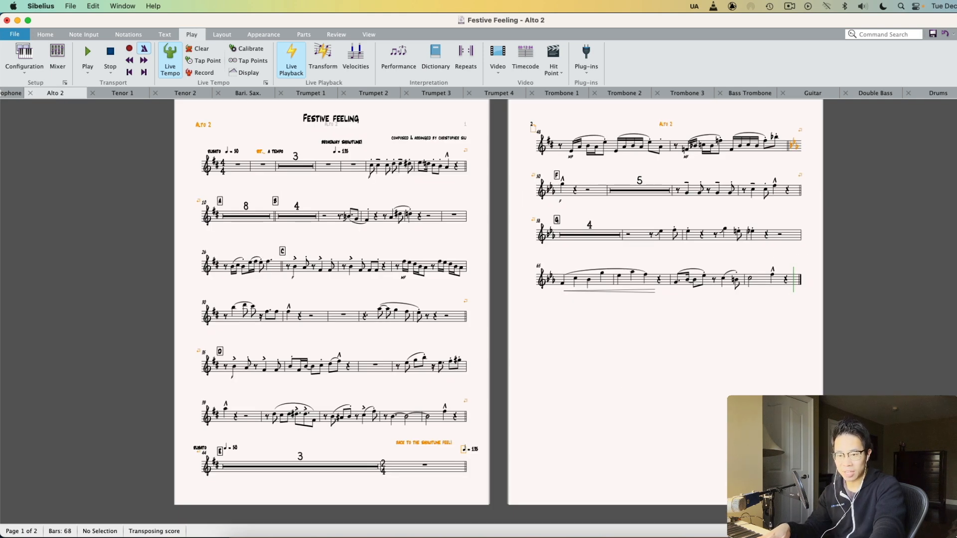
pyautogui.press('super+minus')
pyautogui.press('Home')
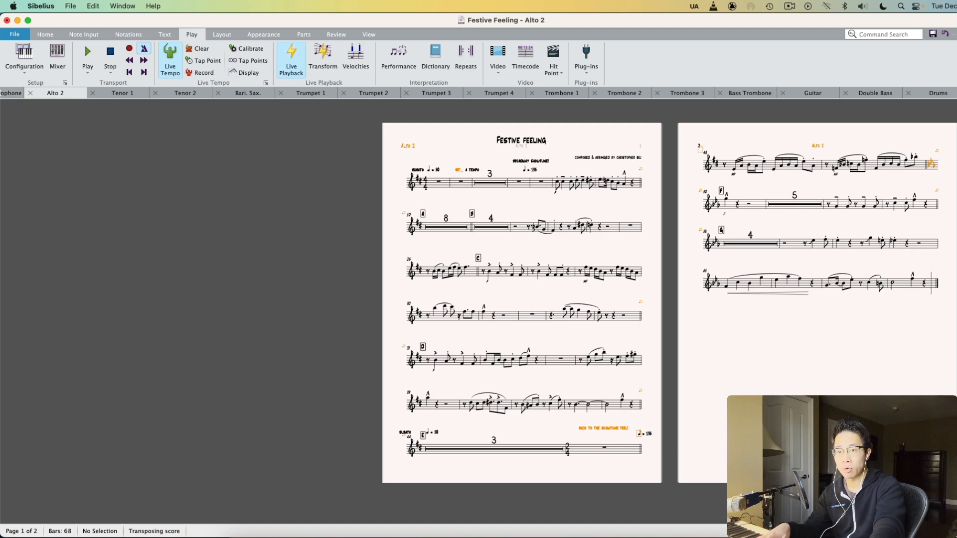
# Return to the full score and show the beginning of its first page at a larger size
pyautogui.click(1, 93)
pyautogui.click(35, 96)
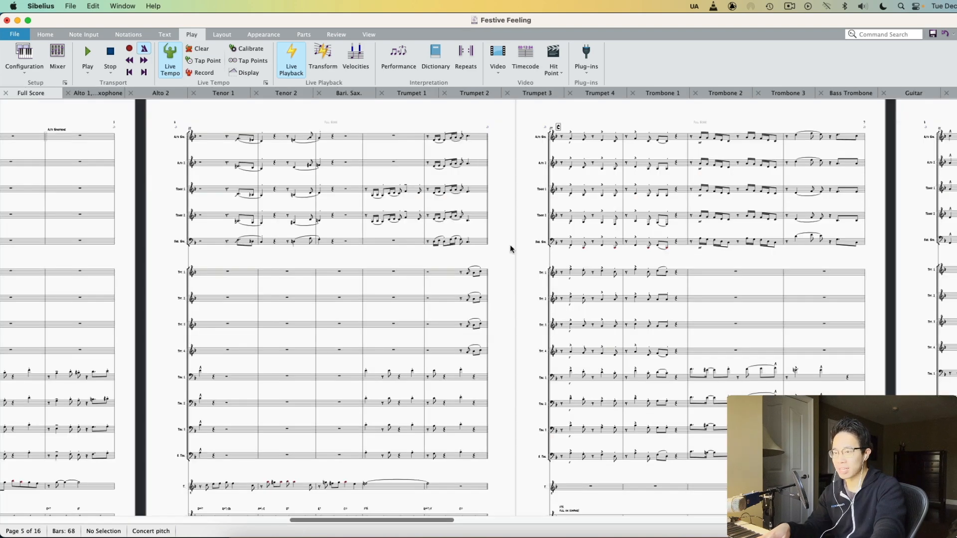
pyautogui.press('super+equal')
pyautogui.press('super+equal')
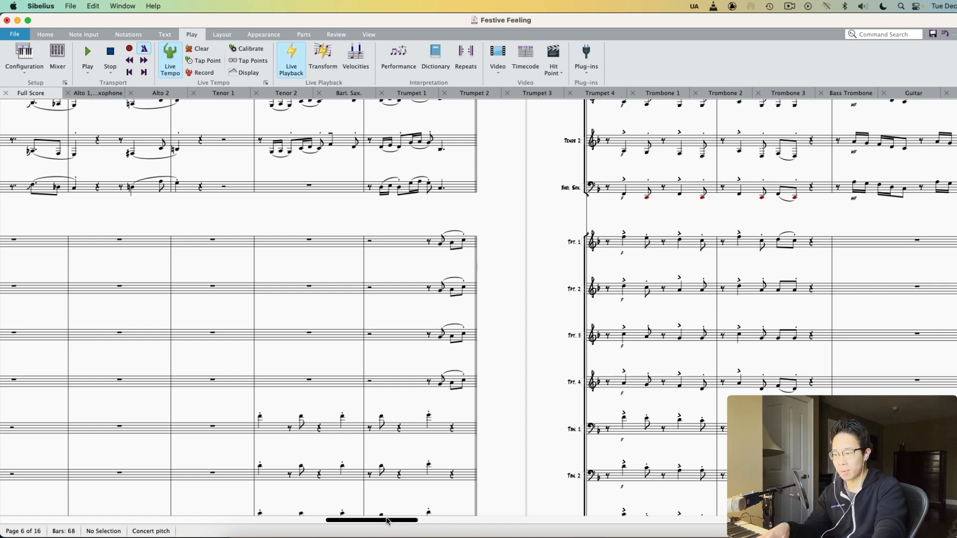
pyautogui.moveTo(386, 519); pyautogui.dragTo(37, 497)
pyautogui.scroll(5, 155, 397)
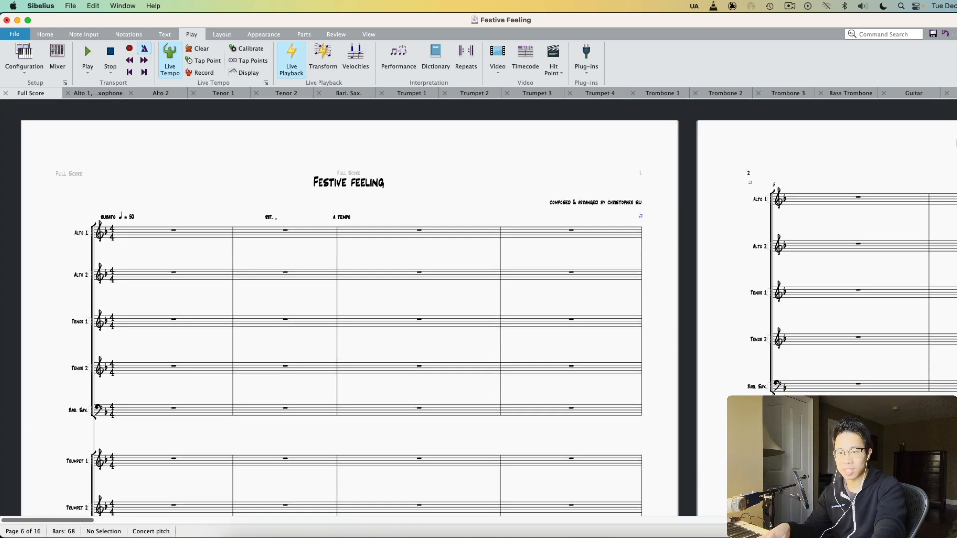